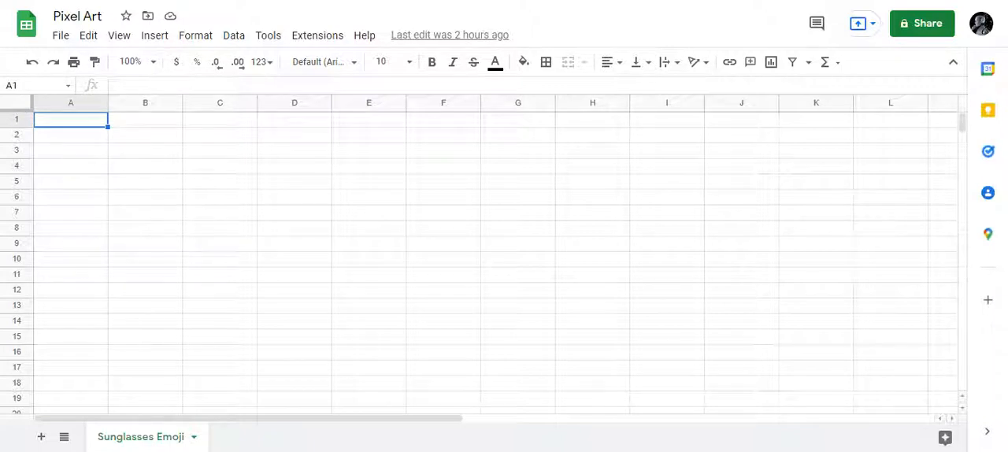
# - Narrow every column in the sheet so that the cells become small, roughly square pixels
pyautogui.click(17, 103)
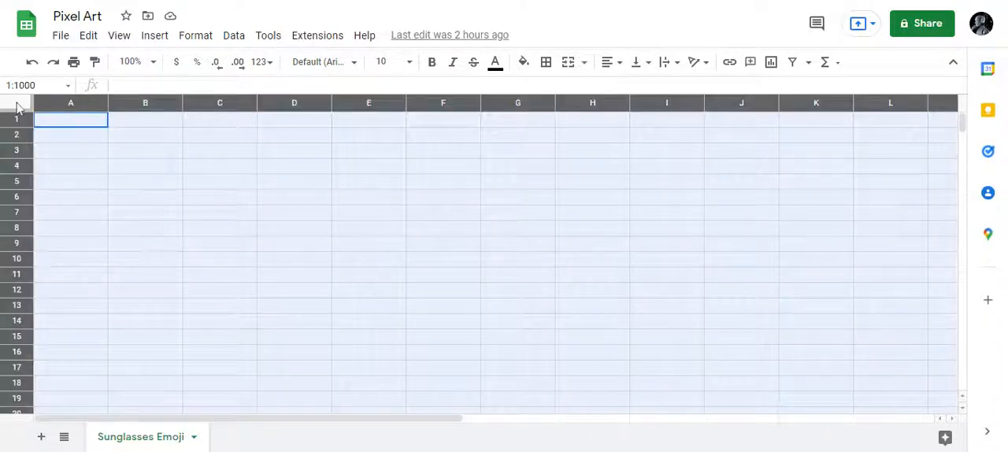
pyautogui.click(55, 131)
pyautogui.click(23, 106)
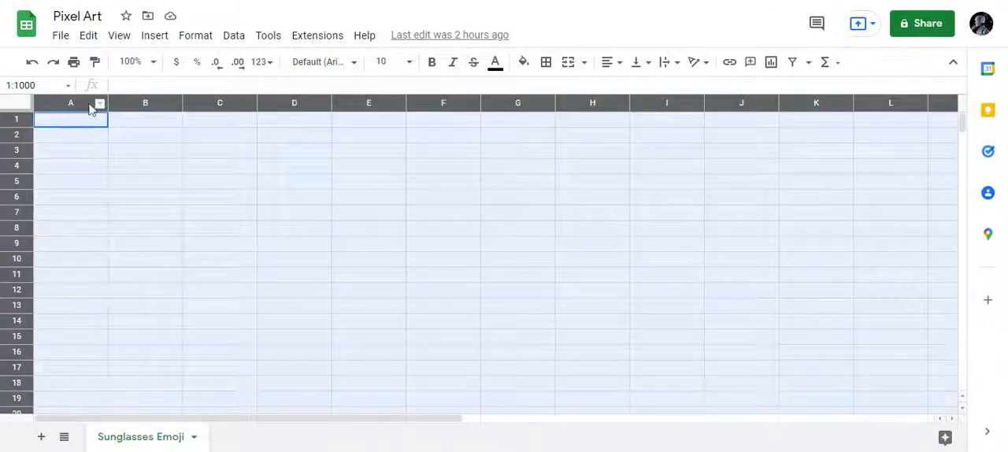
pyautogui.moveTo(107, 103); pyautogui.dragTo(50, 103)
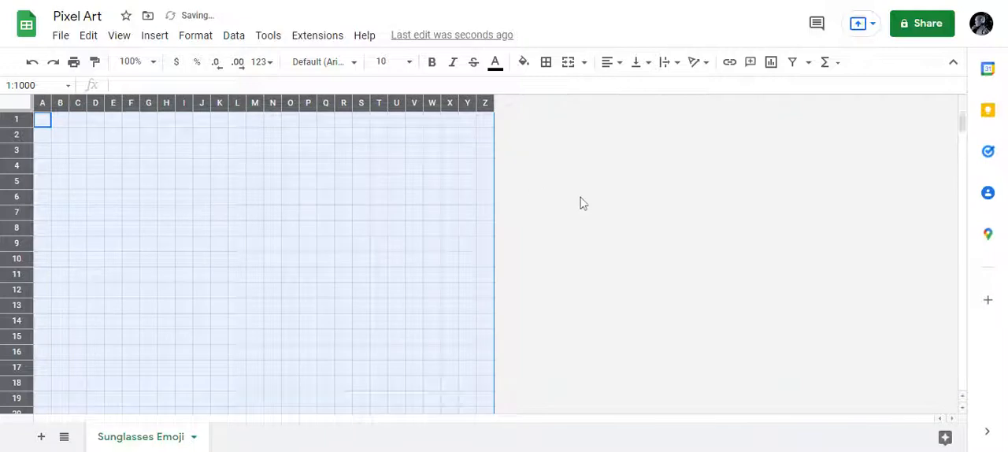
pyautogui.click(577, 199)
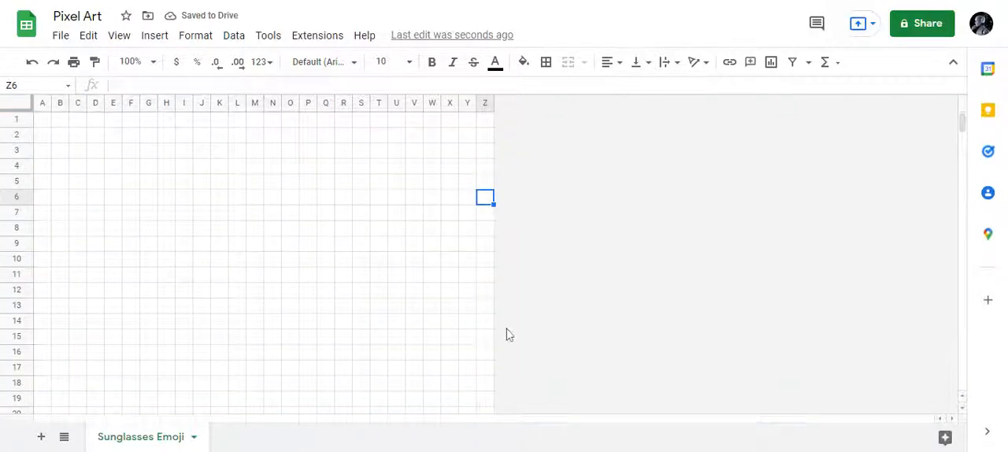
# - Step through the cells across row 1 to column S and down to row 20 to check the drawing area's extent
pyautogui.scroll(-3, 507, 333)
pyautogui.scroll(3, 507, 333)
pyautogui.click(41, 103)
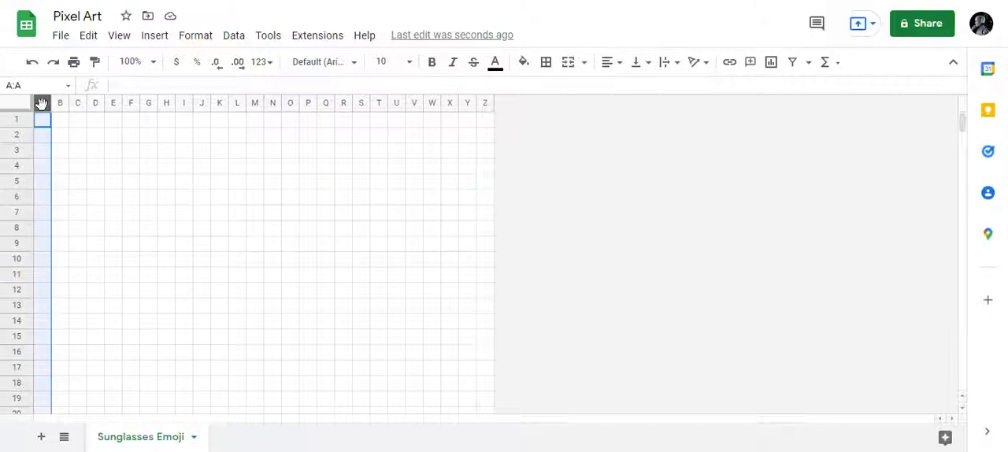
pyautogui.press('Right')
pyautogui.press('Right')
pyautogui.press('Right')
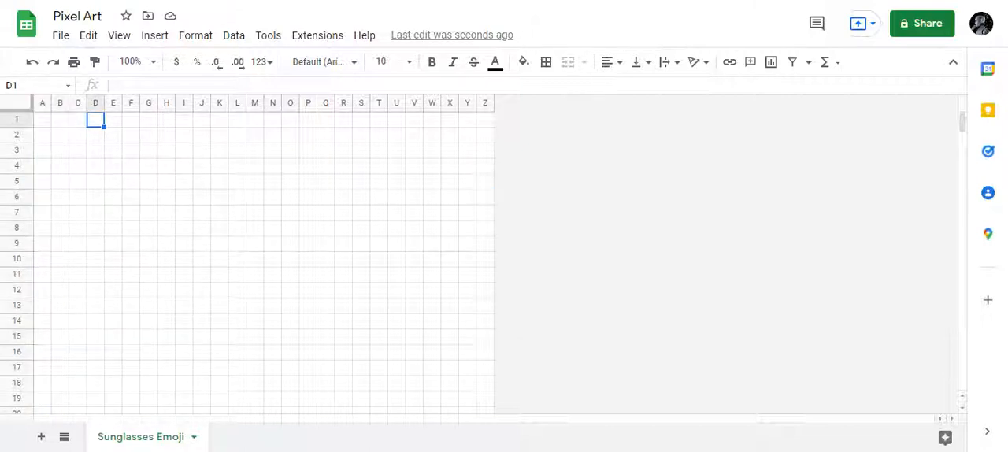
pyautogui.press('Left')
pyautogui.press('Left')
pyautogui.press('Left')
pyautogui.press('Right')
pyautogui.press('Right')
pyautogui.press('Right')
pyautogui.press('Right')
pyautogui.press('Right')
pyautogui.press('Right')
pyautogui.press('Right')
pyautogui.press('Right')
pyautogui.press('Right')
pyautogui.press('Right')
pyautogui.press('Right')
pyautogui.press('Right')
pyautogui.press('Right')
pyautogui.press('Right')
pyautogui.press('Right')
pyautogui.press('Right')
pyautogui.press('Right')
pyautogui.press('Right')
pyautogui.press('Down')
pyautogui.press('Down')
pyautogui.press('Down')
pyautogui.press('Down')
pyautogui.press('Down')
pyautogui.press('Down')
pyautogui.press('Down')
pyautogui.press('Down')
pyautogui.press('Down')
pyautogui.press('Down')
pyautogui.press('Down')
pyautogui.press('Down')
pyautogui.press('Down')
pyautogui.press('Down')
pyautogui.press('Down')
pyautogui.press('Down')
pyautogui.press('Down')
pyautogui.press('Down')
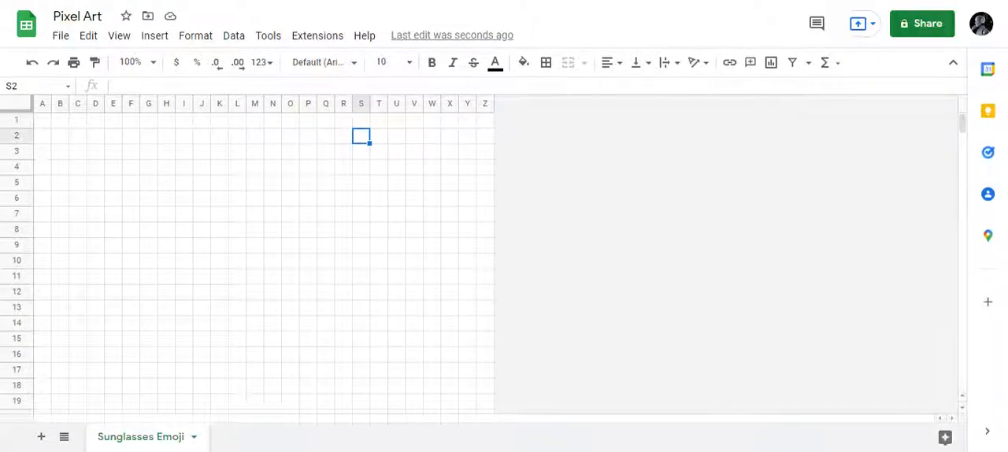
pyautogui.press('Down')
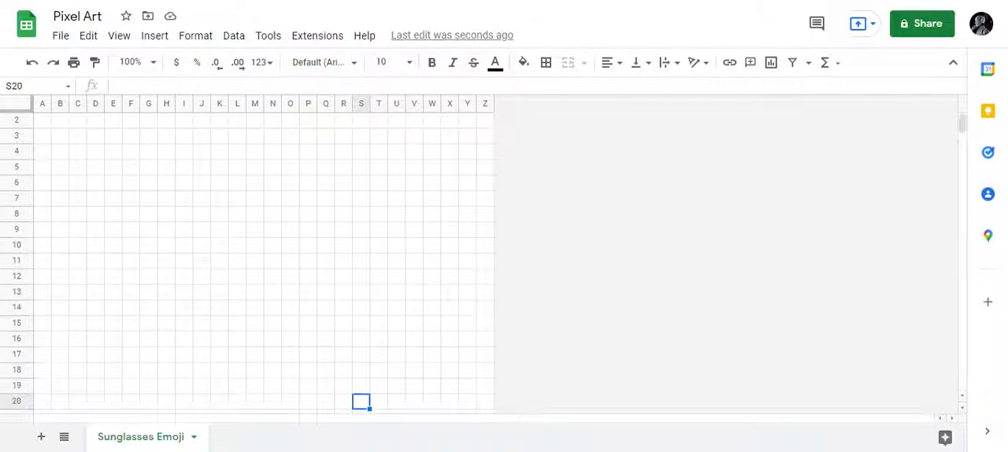
# - Delete rows 20 to 1000 across all columns of the sheet
pyautogui.press('Left')
pyautogui.press('Left')
pyautogui.press('Left')
pyautogui.press('Left')
pyautogui.press('Left')
pyautogui.press('Left')
pyautogui.press('Left')
pyautogui.press('Left')
pyautogui.press('Left')
pyautogui.press('Left')
pyautogui.press('Left')
pyautogui.press('Left')
pyautogui.press('Left')
pyautogui.press('Left')
pyautogui.press('Left')
pyautogui.press('Left')
pyautogui.press('Left')
pyautogui.press('Left')
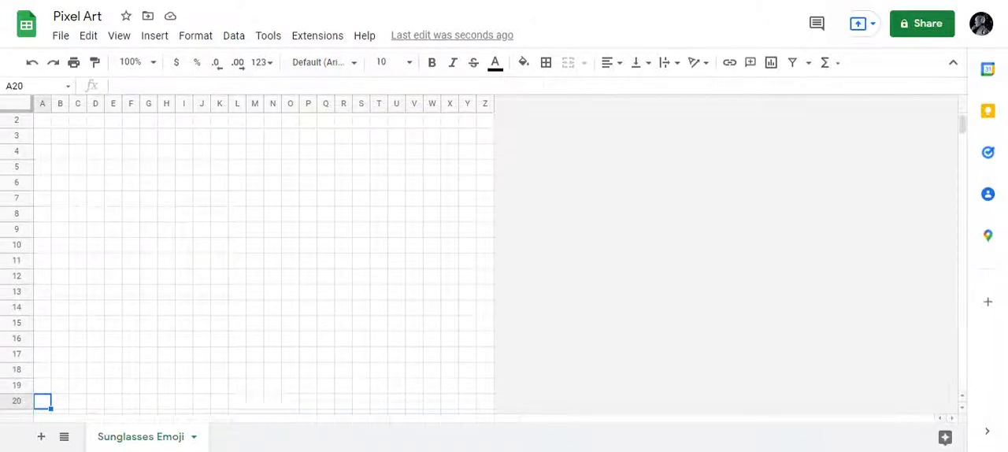
pyautogui.hotkey('shift', 'Right')
pyautogui.hotkey('shift', 'Right')
pyautogui.hotkey('shift', 'Right')
pyautogui.hotkey('shift', 'Right')
pyautogui.hotkey('shift', 'Right')
pyautogui.hotkey('shift', 'Right')
pyautogui.hotkey('shift', 'Right')
pyautogui.hotkey('shift', 'Right')
pyautogui.hotkey('shift', 'Right')
pyautogui.hotkey('shift', 'Right')
pyautogui.hotkey('shift', 'Right')
pyautogui.hotkey('shift', 'Right')
pyautogui.hotkey('shift', 'Right')
pyautogui.hotkey('shift', 'Right')
pyautogui.hotkey('shift', 'Right')
pyautogui.hotkey('shift', 'Right')
pyautogui.hotkey('shift', 'Right')
pyautogui.hotkey('shift', 'Right')
pyautogui.hotkey('shift', 'Right')
pyautogui.hotkey('shift', 'Right')
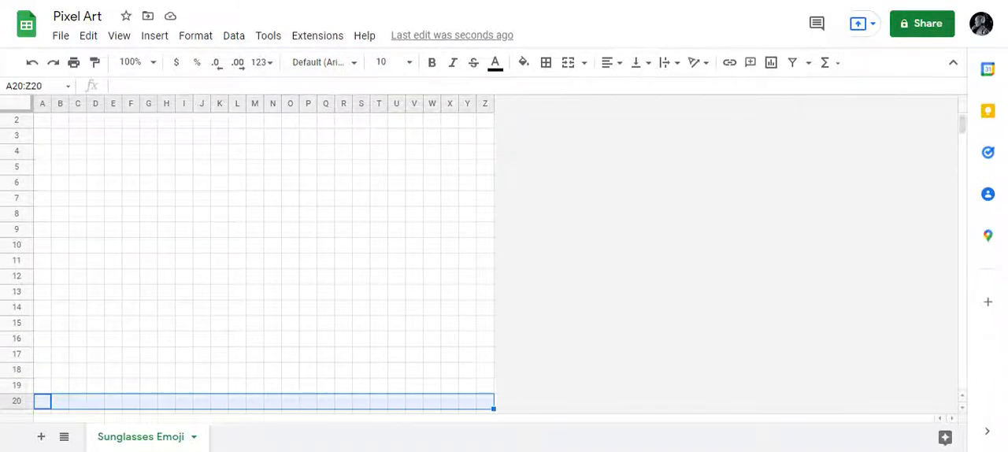
pyautogui.hotkey('shift', 'Down')
pyautogui.hotkey('shift', 'Down')
pyautogui.hotkey('shift', 'Down')
pyautogui.hotkey('shift', 'Down')
pyautogui.hotkey('shift', 'Down')
pyautogui.hotkey('shift', 'Down')
pyautogui.hotkey('shift', 'Down')
pyautogui.hotkey('shift', 'Down')
pyautogui.hotkey('shift', 'Down')
pyautogui.hotkey('shift', 'Down')
pyautogui.hotkey('shift', 'Down')
pyautogui.hotkey('shift', 'Down')
pyautogui.hotkey('shift', 'Down')
pyautogui.hotkey('shift', 'Down')
pyautogui.hotkey('shift', 'Down')
pyautogui.hotkey('shift', 'Down')
pyautogui.hotkey('shift', 'Down')
pyautogui.hotkey('shift', 'Down')
pyautogui.hotkey('shift', 'Down')
pyautogui.hotkey('shift', 'Down')
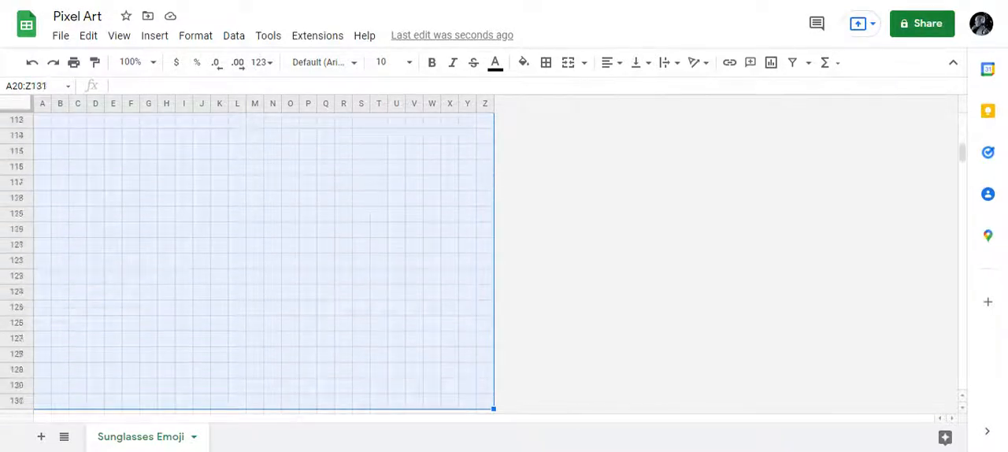
pyautogui.hotkey('shift', 'Down')
pyautogui.hotkey('shift', 'Down')
pyautogui.hotkey('shift', 'Down')
pyautogui.hotkey('shift', 'Down')
pyautogui.hotkey('shift', 'Down')
pyautogui.hotkey('shift', 'Down')
pyautogui.hotkey('shift', 'Down')
pyautogui.hotkey('shift', 'Down')
pyautogui.hotkey('shift', 'Down')
pyautogui.hotkey('shift', 'Down')
pyautogui.hotkey('shift', 'Down')
pyautogui.hotkey('shift', 'Down')
pyautogui.hotkey('shift', 'Down')
pyautogui.hotkey('shift', 'Down')
pyautogui.hotkey('shift', 'Down')
pyautogui.hotkey('shift', 'Down')
pyautogui.hotkey('shift', 'Down')
pyautogui.hotkey('shift', 'Down')
pyautogui.hotkey('shift', 'Down')
pyautogui.hotkey('shift', 'Down')
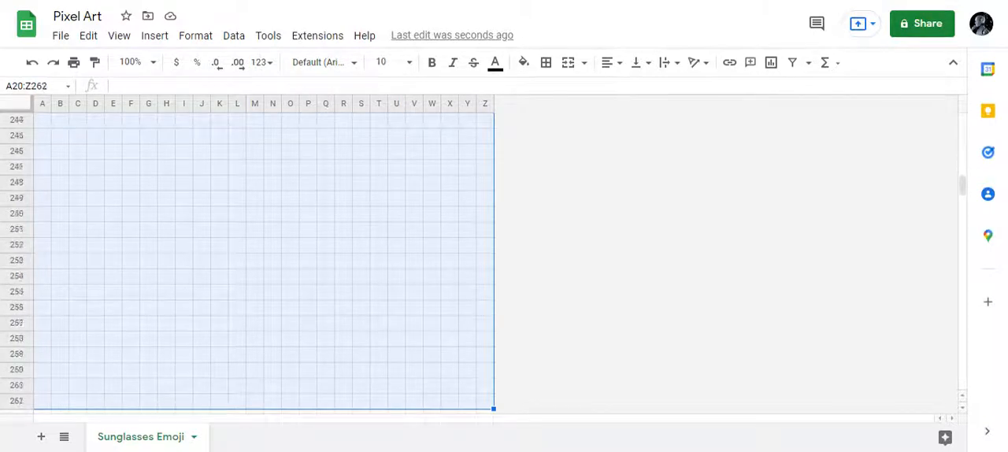
pyautogui.hotkey('shift', 'Down')
pyautogui.hotkey('shift', 'Down')
pyautogui.hotkey('shift', 'Down')
pyautogui.hotkey('shift', 'Down')
pyautogui.hotkey('shift', 'Down')
pyautogui.hotkey('shift', 'Down')
pyautogui.hotkey('shift', 'Down')
pyautogui.hotkey('shift', 'Down')
pyautogui.hotkey('shift', 'Down')
pyautogui.hotkey('shift', 'Down')
pyautogui.hotkey('shift', 'Down')
pyautogui.hotkey('shift', 'Down')
pyautogui.hotkey('shift', 'Down')
pyautogui.hotkey('shift', 'Down')
pyautogui.hotkey('shift', 'Down')
pyautogui.hotkey('shift', 'Down')
pyautogui.hotkey('shift', 'Down')
pyautogui.hotkey('shift', 'Down')
pyautogui.hotkey('shift', 'Down')
pyautogui.hotkey('shift', 'Down')
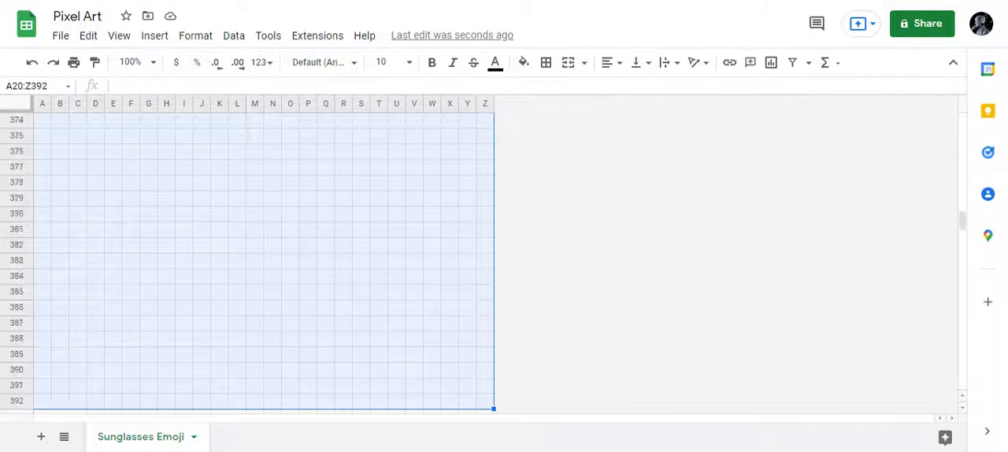
pyautogui.hotkey('shift', 'Down')
pyautogui.hotkey('shift', 'Down')
pyautogui.hotkey('shift', 'Down')
pyautogui.hotkey('shift', 'Down')
pyautogui.hotkey('shift', 'Down')
pyautogui.hotkey('shift', 'Down')
pyautogui.hotkey('shift', 'Down')
pyautogui.hotkey('shift', 'Down')
pyautogui.hotkey('shift', 'Down')
pyautogui.hotkey('shift', 'Down')
pyautogui.hotkey('shift', 'Down')
pyautogui.hotkey('shift', 'Down')
pyautogui.hotkey('shift', 'Down')
pyautogui.hotkey('shift', 'Down')
pyautogui.hotkey('shift', 'Down')
pyautogui.hotkey('shift', 'Down')
pyautogui.hotkey('shift', 'Down')
pyautogui.hotkey('shift', 'Down')
pyautogui.hotkey('shift', 'Down')
pyautogui.hotkey('shift', 'Down')
pyautogui.hotkey('shift', 'Down')
pyautogui.hotkey('shift', 'Down')
pyautogui.hotkey('shift', 'Down')
pyautogui.hotkey('shift', 'Down')
pyautogui.hotkey('shift', 'Down')
pyautogui.hotkey('shift', 'Down')
pyautogui.hotkey('shift', 'Down')
pyautogui.hotkey('shift', 'Down')
pyautogui.hotkey('shift', 'Down')
pyautogui.hotkey('shift', 'Down')
pyautogui.hotkey('shift', 'Down')
pyautogui.hotkey('shift', 'Down')
pyautogui.hotkey('shift', 'Down')
pyautogui.hotkey('shift', 'Down')
pyautogui.hotkey('shift', 'Down')
pyautogui.hotkey('shift', 'Down')
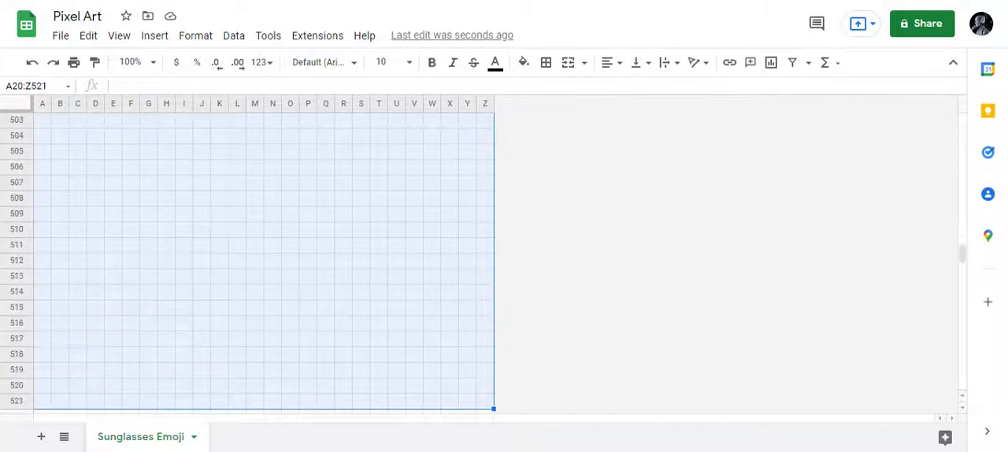
pyautogui.hotkey('shift', 'Down')
pyautogui.hotkey('shift', 'Down')
pyautogui.hotkey('shift', 'Down')
pyautogui.hotkey('shift', 'Down')
pyautogui.hotkey('shift', 'Down')
pyautogui.hotkey('shift', 'Down')
pyautogui.hotkey('shift', 'Down')
pyautogui.hotkey('shift', 'Down')
pyautogui.hotkey('shift', 'Down')
pyautogui.hotkey('shift', 'Down')
pyautogui.hotkey('shift', 'Down')
pyautogui.hotkey('shift', 'Down')
pyautogui.hotkey('shift', 'Down')
pyautogui.hotkey('shift', 'Down')
pyautogui.hotkey('shift', 'Down')
pyautogui.hotkey('shift', 'Down')
pyautogui.hotkey('shift', 'Down')
pyautogui.hotkey('shift', 'Down')
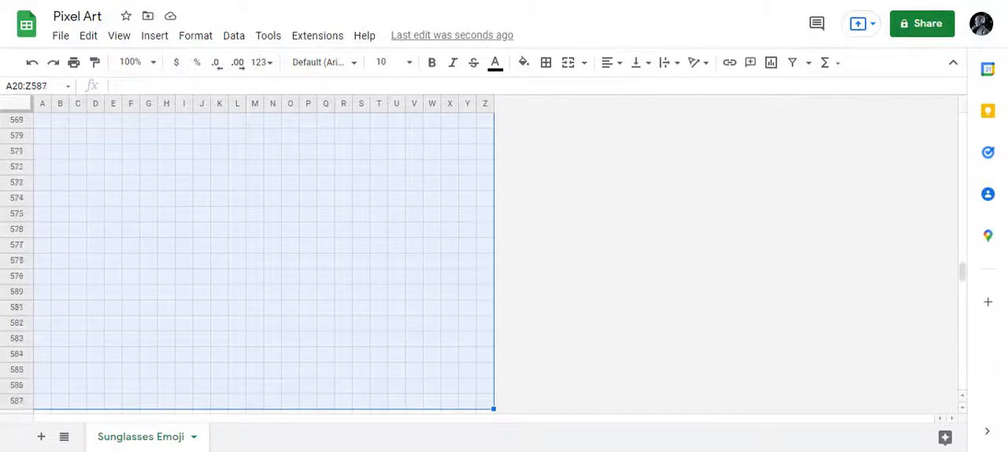
pyautogui.hotkey('shift', 'Down')
pyautogui.hotkey('shift', 'Down')
pyautogui.hotkey('shift', 'Down')
pyautogui.hotkey('shift', 'Down')
pyautogui.hotkey('shift', 'Down')
pyautogui.hotkey('shift', 'Down')
pyautogui.hotkey('shift', 'Down')
pyautogui.hotkey('shift', 'Down')
pyautogui.hotkey('shift', 'Down')
pyautogui.hotkey('shift', 'Down')
pyautogui.hotkey('shift', 'Down')
pyautogui.hotkey('shift', 'Down')
pyautogui.hotkey('shift', 'Down')
pyautogui.hotkey('shift', 'Down')
pyautogui.hotkey('shift', 'Down')
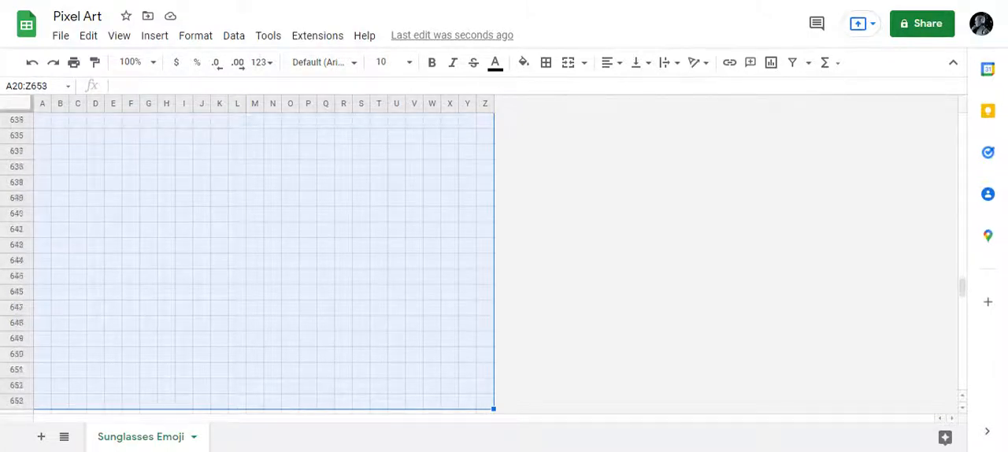
pyautogui.hotkey('shift', 'Down')
pyautogui.hotkey('shift', 'Down')
pyautogui.hotkey('shift', 'Down')
pyautogui.hotkey('shift', 'Down')
pyautogui.hotkey('shift', 'Down')
pyautogui.hotkey('shift', 'Down')
pyautogui.hotkey('shift', 'Down')
pyautogui.hotkey('shift', 'Down')
pyautogui.hotkey('shift', 'Down')
pyautogui.hotkey('shift', 'Down')
pyautogui.hotkey('shift', 'Down')
pyautogui.hotkey('shift', 'Down')
pyautogui.hotkey('shift', 'Down')
pyautogui.hotkey('shift', 'Down')
pyautogui.hotkey('shift', 'Down')
pyautogui.hotkey('shift', 'Down')
pyautogui.hotkey('shift', 'Down')
pyautogui.hotkey('shift', 'Down')
pyautogui.hotkey('shift', 'Down')
pyautogui.hotkey('shift', 'Down')
pyautogui.hotkey('shift', 'Down')
pyautogui.hotkey('shift', 'Down')
pyautogui.hotkey('shift', 'Down')
pyautogui.hotkey('shift', 'Down')
pyautogui.hotkey('shift', 'Down')
pyautogui.hotkey('shift', 'Down')
pyautogui.hotkey('shift', 'Down')
pyautogui.hotkey('shift', 'Down')
pyautogui.hotkey('shift', 'Down')
pyautogui.hotkey('shift', 'Down')
pyautogui.hotkey('shift', 'Down')
pyautogui.hotkey('shift', 'Down')
pyautogui.hotkey('shift', 'Down')
pyautogui.hotkey('shift', 'Down')
pyautogui.hotkey('shift', 'Down')
pyautogui.hotkey('shift', 'Down')
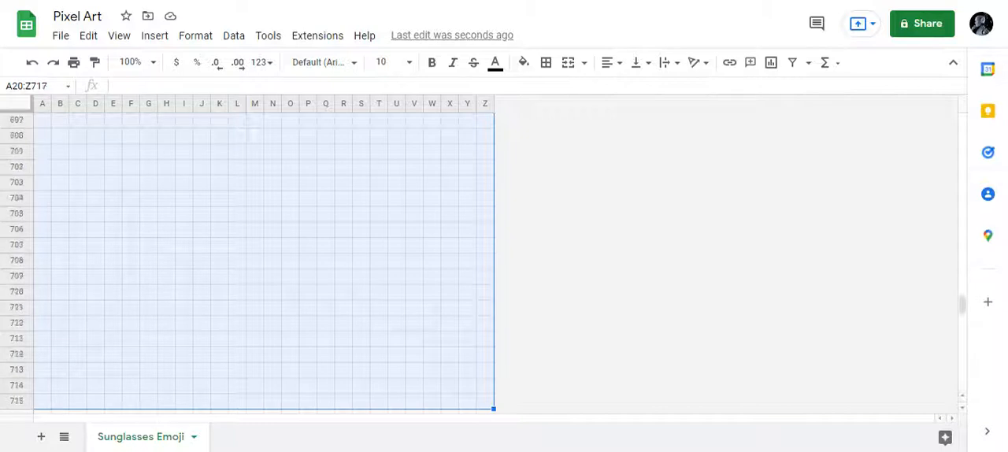
pyautogui.hotkey('shift', 'Down')
pyautogui.hotkey('shift', 'Down')
pyautogui.hotkey('shift', 'Down')
pyautogui.hotkey('shift', 'Down')
pyautogui.hotkey('shift', 'Down')
pyautogui.hotkey('shift', 'Down')
pyautogui.hotkey('shift', 'Down')
pyautogui.hotkey('shift', 'Down')
pyautogui.hotkey('shift', 'Down')
pyautogui.hotkey('shift', 'Down')
pyautogui.hotkey('shift', 'Down')
pyautogui.hotkey('shift', 'Down')
pyautogui.hotkey('shift', 'Down')
pyautogui.hotkey('shift', 'Down')
pyautogui.hotkey('shift', 'Down')
pyautogui.hotkey('shift', 'Down')
pyautogui.hotkey('shift', 'Down')
pyautogui.hotkey('shift', 'Down')
pyautogui.hotkey('shift', 'Down')
pyautogui.hotkey('shift', 'Down')
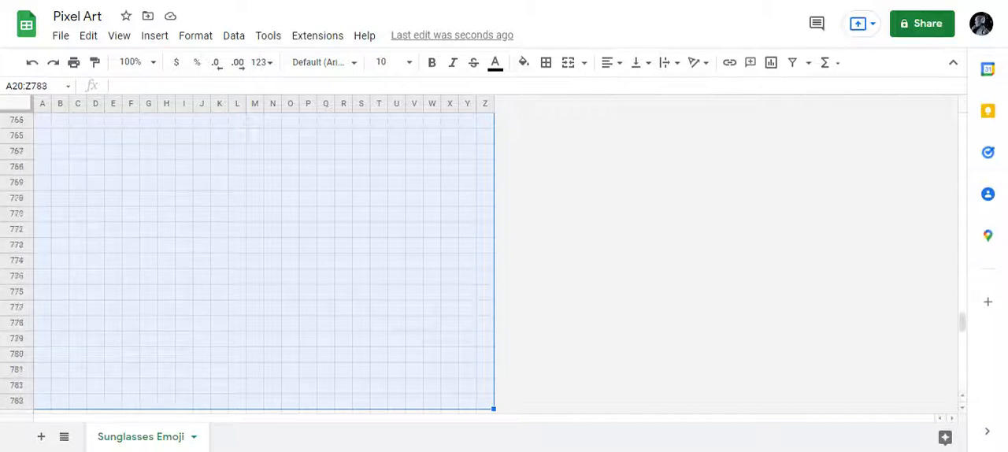
pyautogui.hotkey('shift', 'Down')
pyautogui.hotkey('shift', 'Down')
pyautogui.hotkey('shift', 'Down')
pyautogui.hotkey('shift', 'Down')
pyautogui.hotkey('shift', 'Down')
pyautogui.hotkey('shift', 'Down')
pyautogui.hotkey('shift', 'Down')
pyautogui.hotkey('shift', 'Down')
pyautogui.hotkey('shift', 'Down')
pyautogui.hotkey('shift', 'Down')
pyautogui.hotkey('shift', 'Down')
pyautogui.hotkey('shift', 'Down')
pyautogui.hotkey('shift', 'Down')
pyautogui.hotkey('shift', 'Down')
pyautogui.hotkey('shift', 'Down')
pyautogui.hotkey('shift', 'Down')
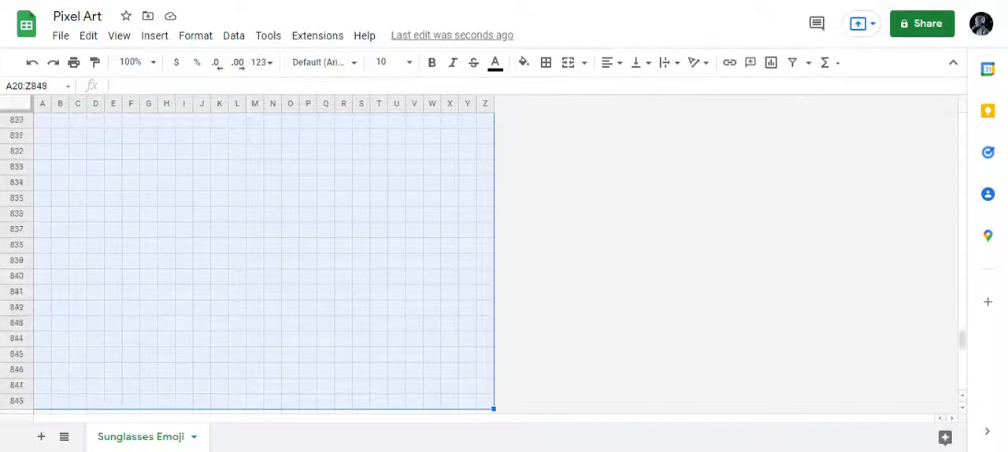
pyautogui.hotkey('shift', 'Down')
pyautogui.hotkey('shift', 'Down')
pyautogui.hotkey('shift', 'Down')
pyautogui.hotkey('shift', 'Down')
pyautogui.hotkey('shift', 'Down')
pyautogui.hotkey('shift', 'Down')
pyautogui.hotkey('shift', 'Down')
pyautogui.hotkey('shift', 'Down')
pyautogui.hotkey('shift', 'Down')
pyautogui.hotkey('shift', 'Down')
pyautogui.hotkey('shift', 'Down')
pyautogui.hotkey('shift', 'Down')
pyautogui.hotkey('shift', 'Down')
pyautogui.hotkey('shift', 'Down')
pyautogui.hotkey('shift', 'Down')
pyautogui.hotkey('shift', 'Down')
pyautogui.hotkey('shift', 'Down')
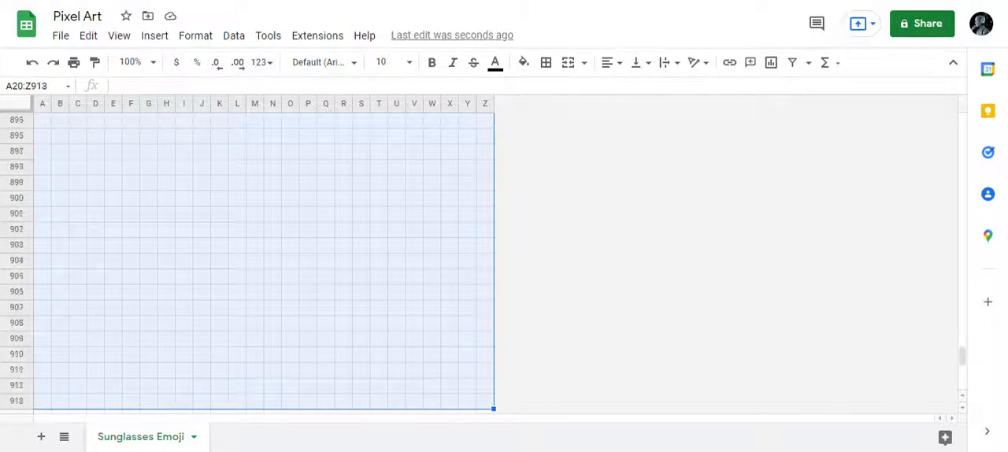
pyautogui.hotkey('shift', 'Down')
pyautogui.hotkey('shift', 'Down')
pyautogui.hotkey('shift', 'Down')
pyautogui.hotkey('shift', 'Down')
pyautogui.hotkey('shift', 'Down')
pyautogui.hotkey('shift', 'Down')
pyautogui.hotkey('shift', 'Down')
pyautogui.hotkey('shift', 'Down')
pyautogui.hotkey('shift', 'Down')
pyautogui.hotkey('shift', 'Down')
pyautogui.hotkey('shift', 'Down')
pyautogui.hotkey('shift', 'Down')
pyautogui.hotkey('shift', 'Down')
pyautogui.hotkey('shift', 'Down')
pyautogui.hotkey('shift', 'Down')
pyautogui.hotkey('shift', 'Down')
pyautogui.hotkey('shift', 'Down')
pyautogui.hotkey('shift', 'Down')
pyautogui.hotkey('shift', 'Down')
pyautogui.hotkey('shift', 'Down')
pyautogui.hotkey('shift', 'Down')
pyautogui.hotkey('shift', 'Down')
pyautogui.hotkey('shift', 'Down')
pyautogui.hotkey('shift', 'Down')
pyautogui.hotkey('shift', 'Down')
pyautogui.hotkey('shift', 'Down')
pyautogui.hotkey('shift', 'Down')
pyautogui.hotkey('shift', 'Down')
pyautogui.hotkey('shift', 'Down')
pyautogui.hotkey('shift', 'Down')
pyautogui.hotkey('shift', 'Down')
pyautogui.hotkey('shift', 'Down')
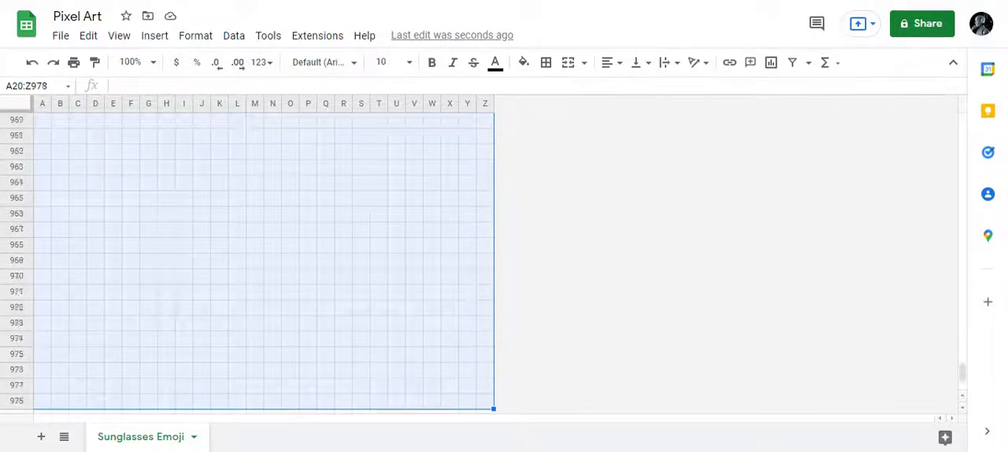
pyautogui.hotkey('shift', 'Down')
pyautogui.hotkey('shift', 'Down')
pyautogui.hotkey('shift', 'Down')
pyautogui.hotkey('shift', 'Down')
pyautogui.hotkey('shift', 'Down')
pyautogui.hotkey('shift', 'Down')
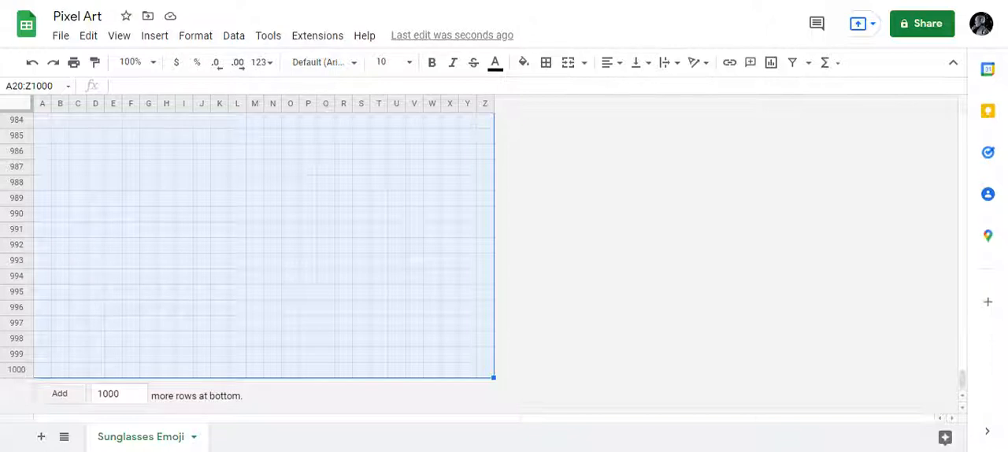
pyautogui.rightClick(273, 228)
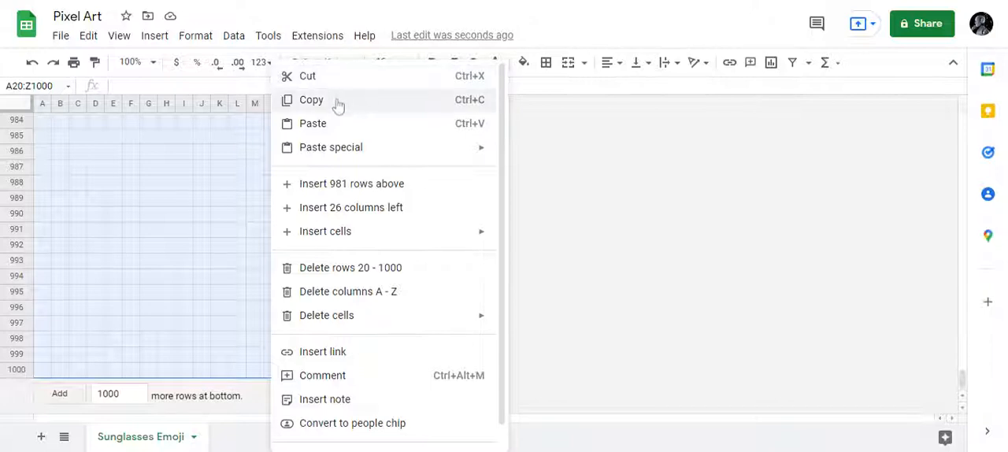
pyautogui.click(339, 268)
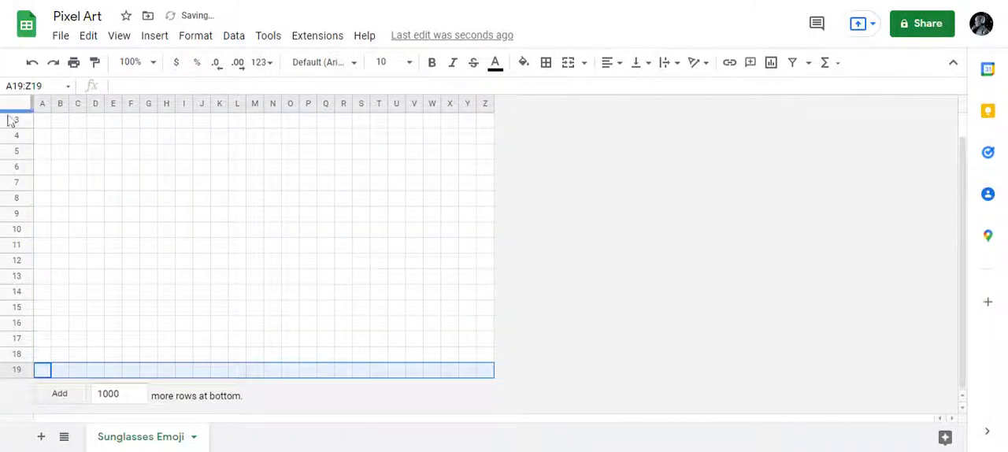
# - Reduce the width of all columns A to Z slightly further, and return to cell A1
pyautogui.click(42, 123)
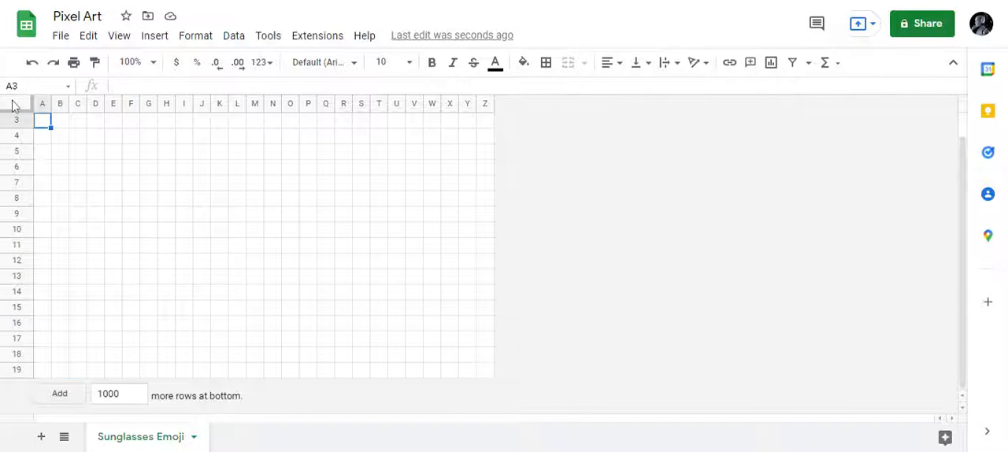
pyautogui.click(14, 106)
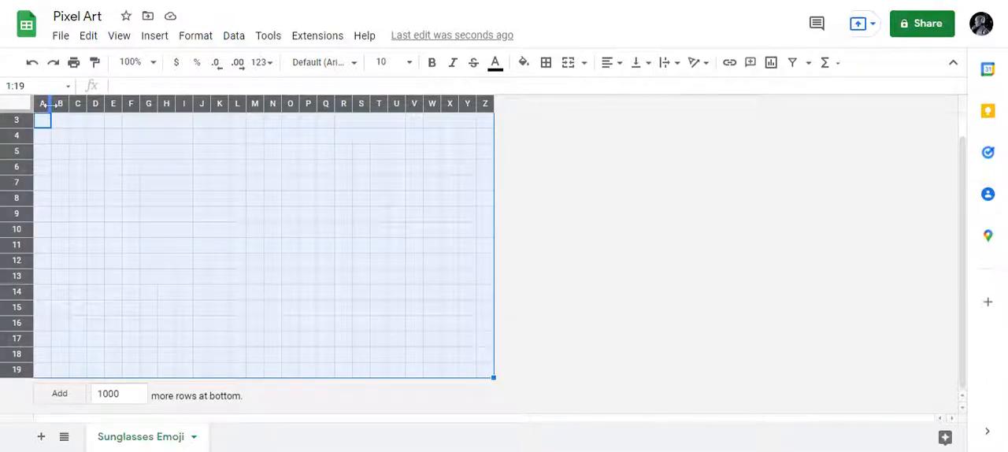
pyautogui.moveTo(50, 104); pyautogui.dragTo(47, 104)
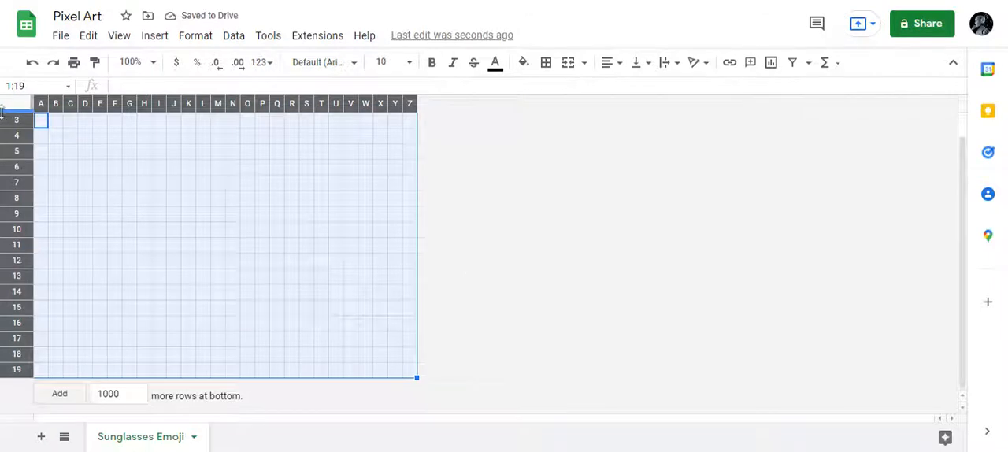
pyautogui.scroll(1, 68, 168)
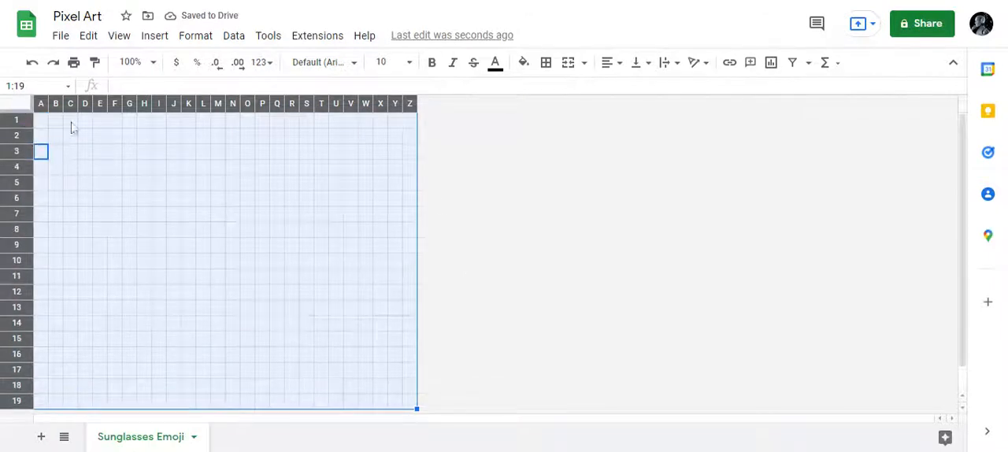
pyautogui.click(47, 126)
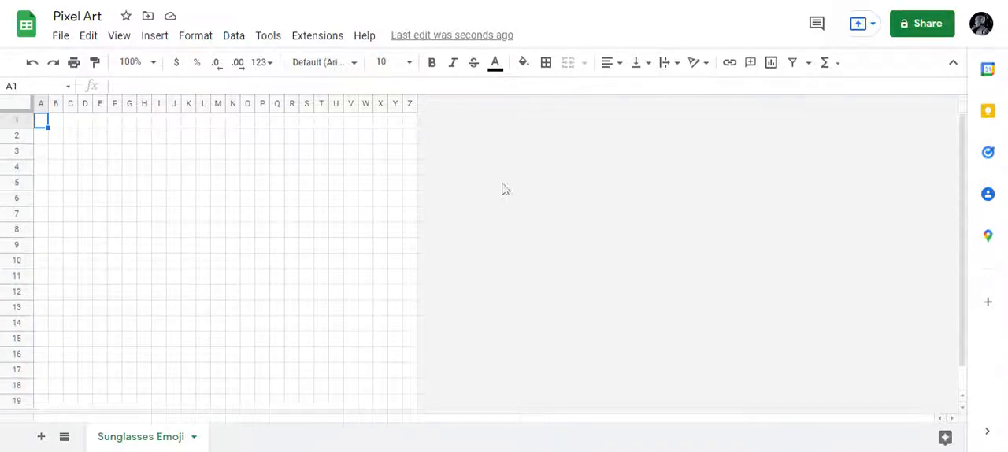
# - Start a single-color conditional formatting rule, leaving A1 as the start of its range
pyautogui.click(189, 40)
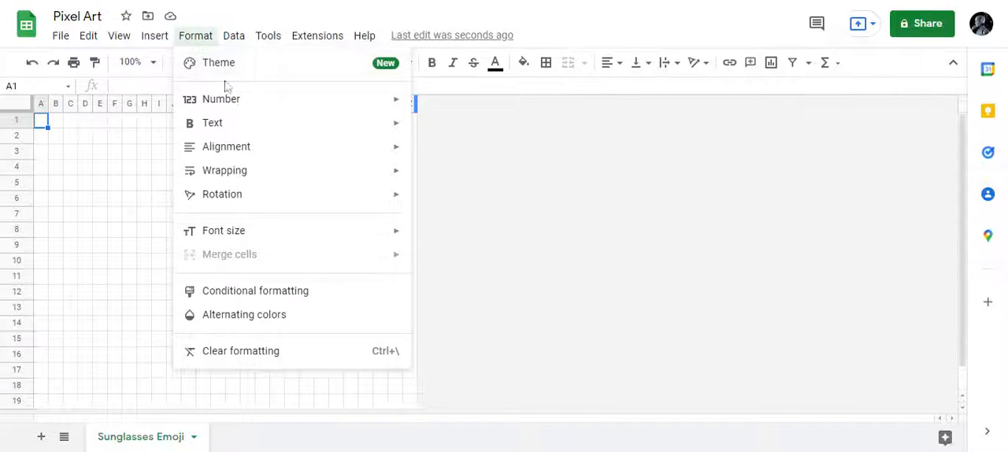
pyautogui.click(262, 293)
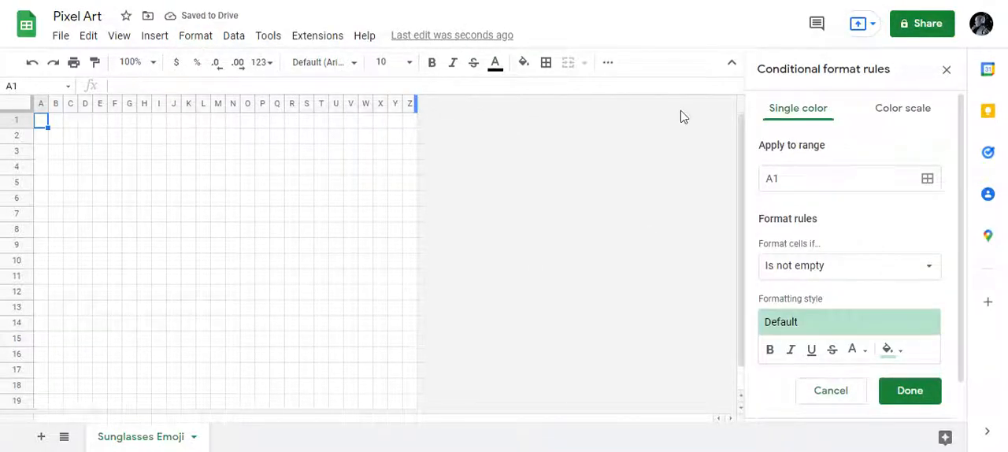
pyautogui.click(816, 178)
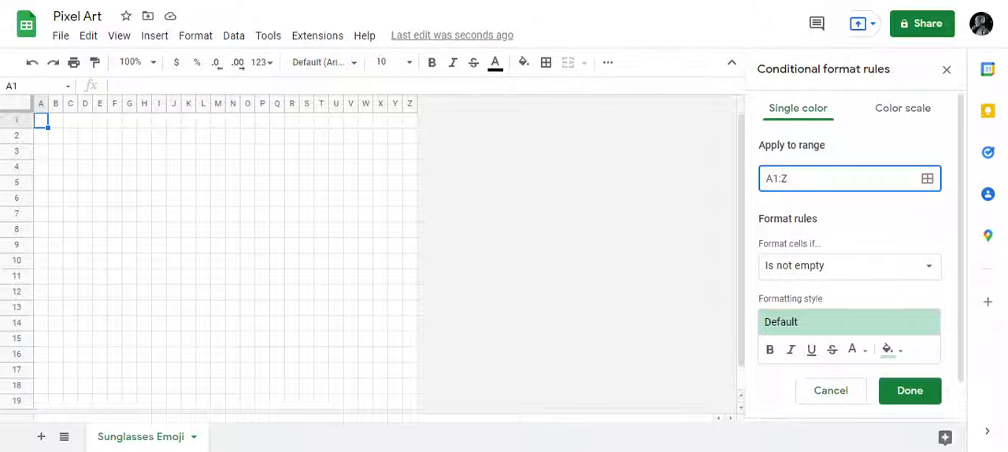
pyautogui.press('BackSpace')
pyautogui.press('BackSpace')
# - Delete columns T to Z from the sheet, leaving the rule's range at A1
pyautogui.click(410, 106)
pyautogui.hotkey('shift', 'Left')
pyautogui.hotkey('shift', 'Left')
pyautogui.hotkey('shift', 'Left')
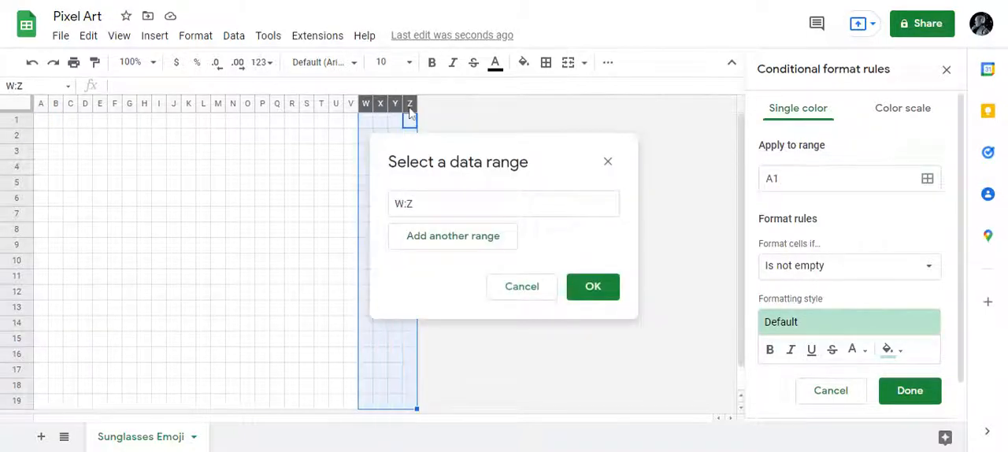
pyautogui.hotkey('shift', 'Left')
pyautogui.hotkey('shift', 'Left')
pyautogui.hotkey('shift', 'Left')
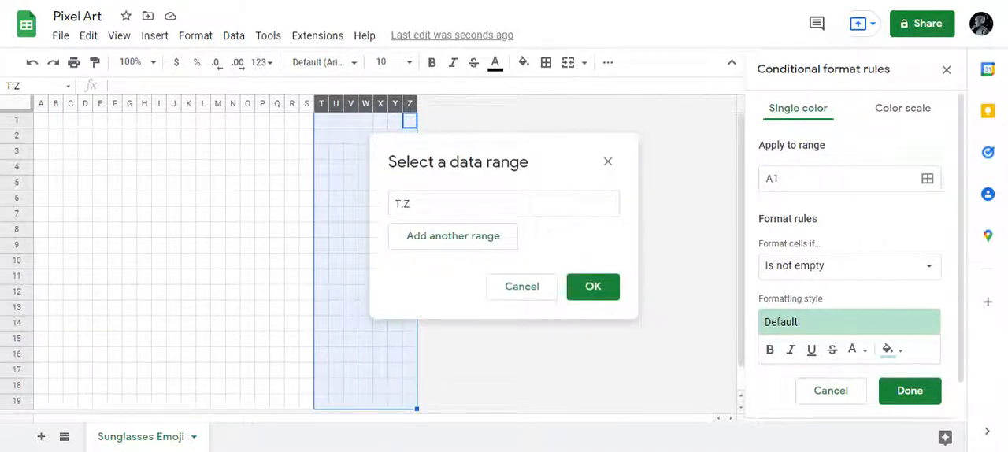
pyautogui.click(608, 161)
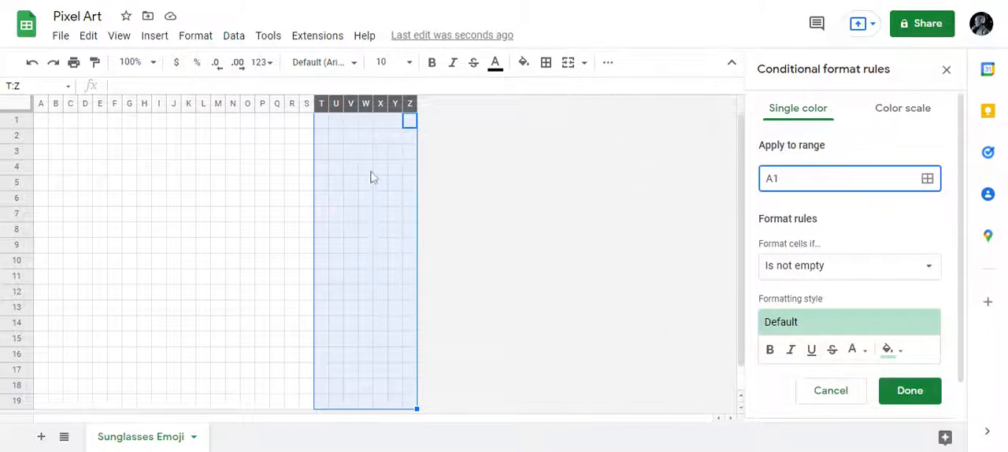
pyautogui.rightClick(373, 156)
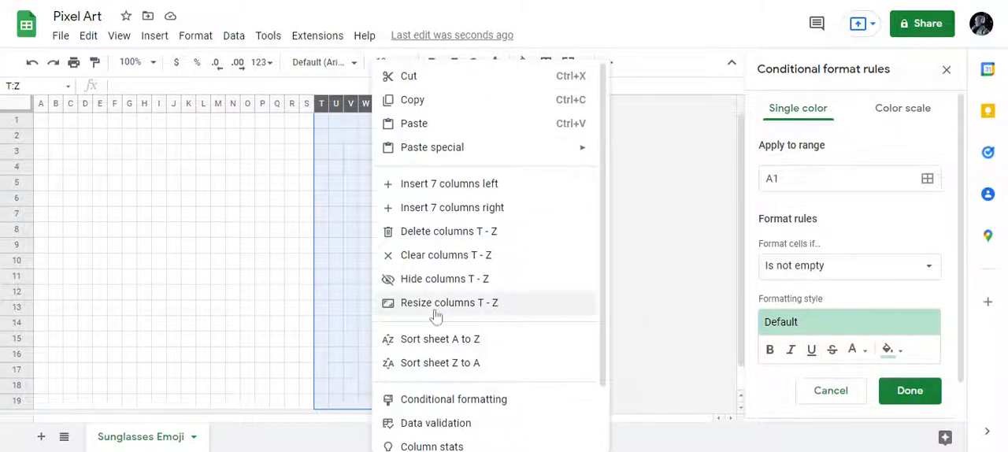
pyautogui.click(449, 231)
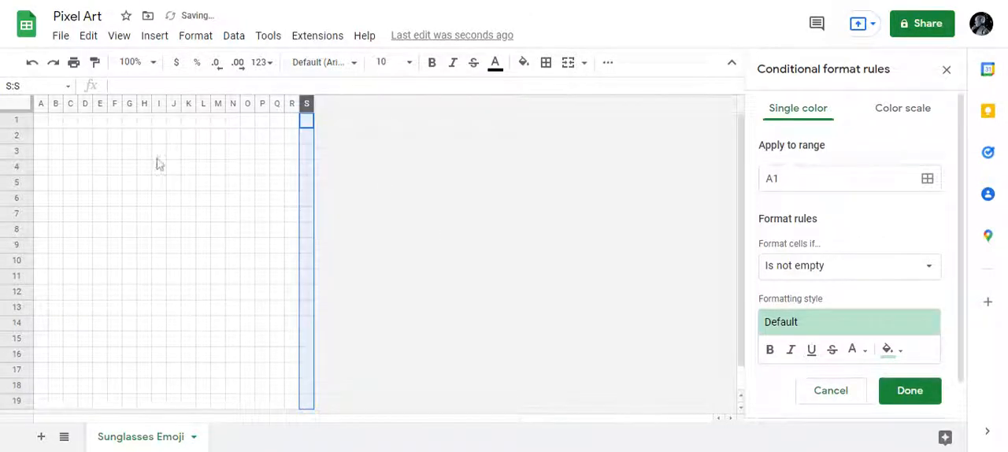
# - Widen all columns A to S slightly and return to cell A1
pyautogui.click(17, 105)
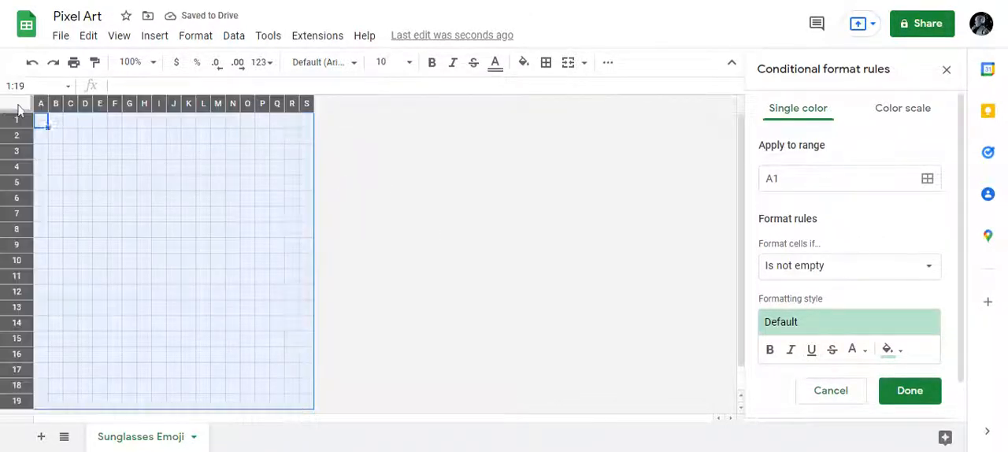
pyautogui.moveTo(48, 104); pyautogui.dragTo(53, 105)
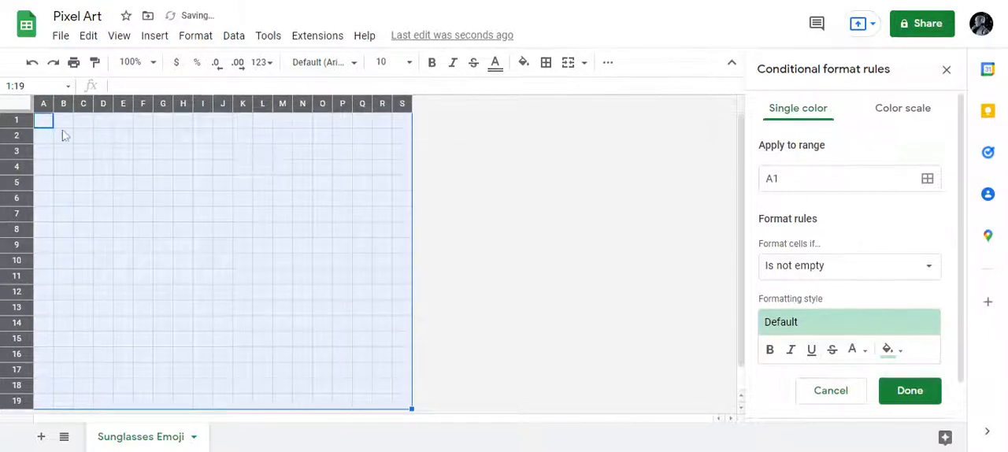
pyautogui.click(50, 124)
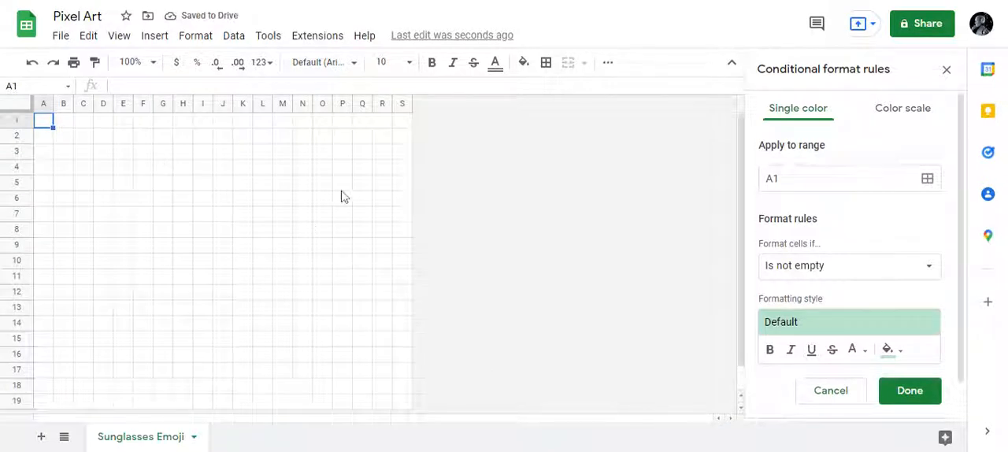
# - Set the rule's range to A1:S19 and check it by selecting the whole grid
pyautogui.click(779, 178)
pyautogui.write(':')
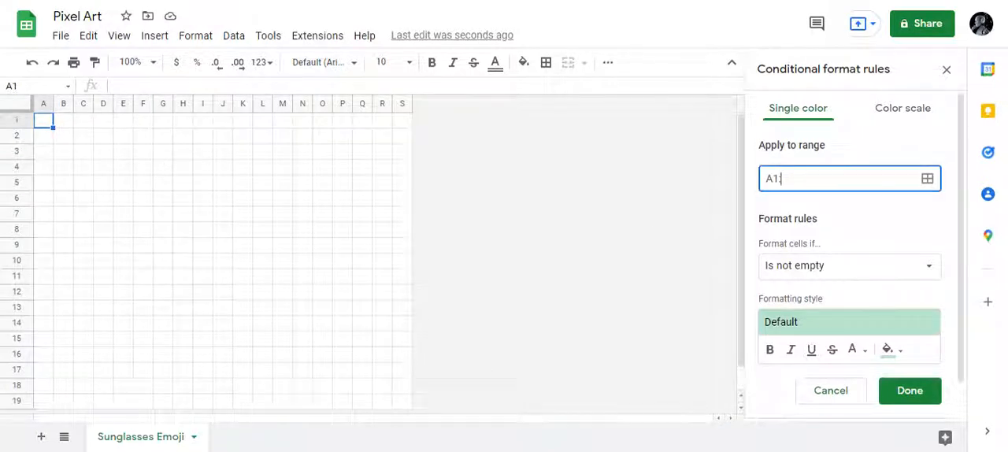
pyautogui.write('S19')
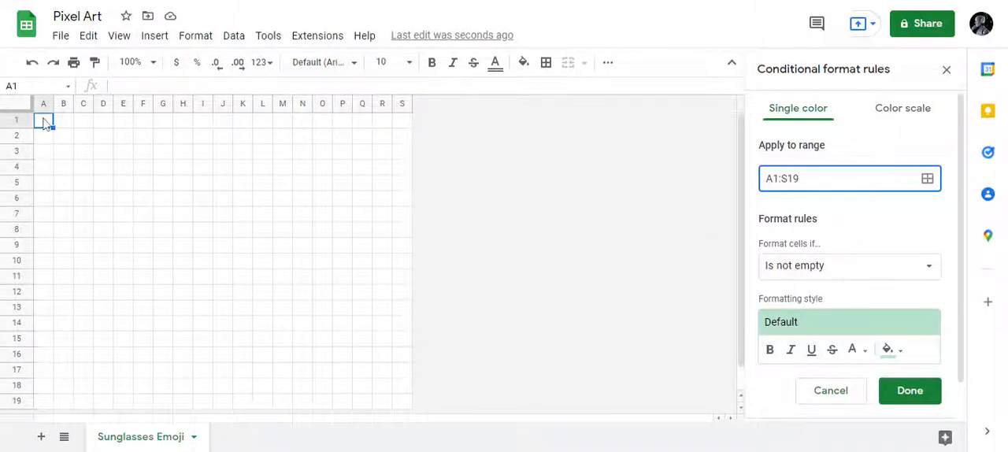
pyautogui.click(45, 122)
pyautogui.moveTo(45, 122); pyautogui.dragTo(417, 436)
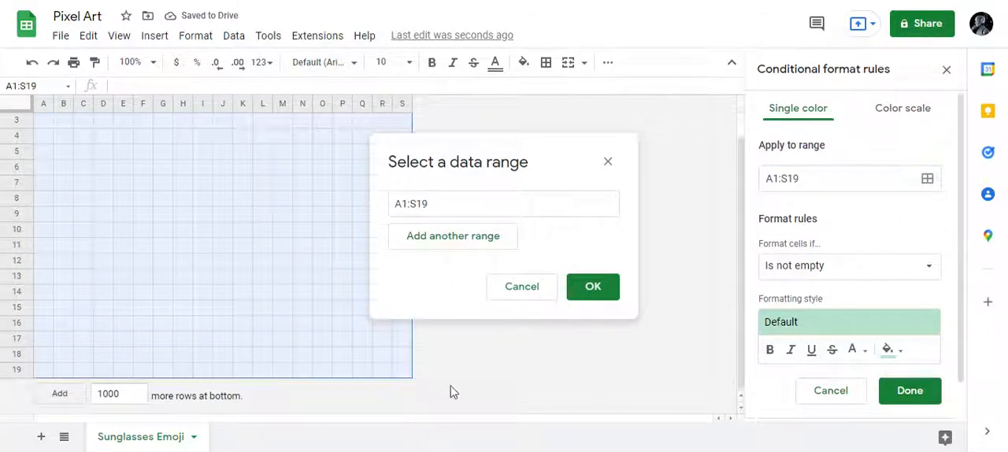
pyautogui.click(481, 367)
pyautogui.click(608, 162)
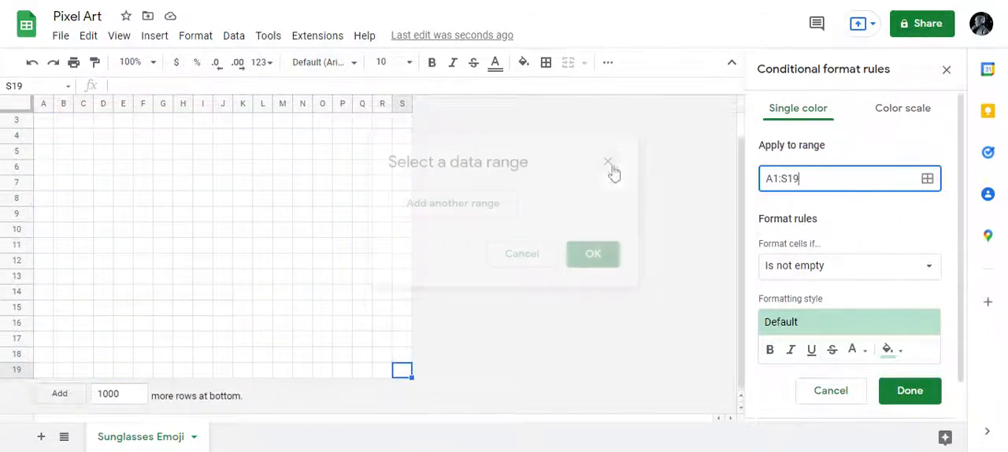
# - Set the rule's condition to "Is equal to" with the value 1
pyautogui.click(802, 265)
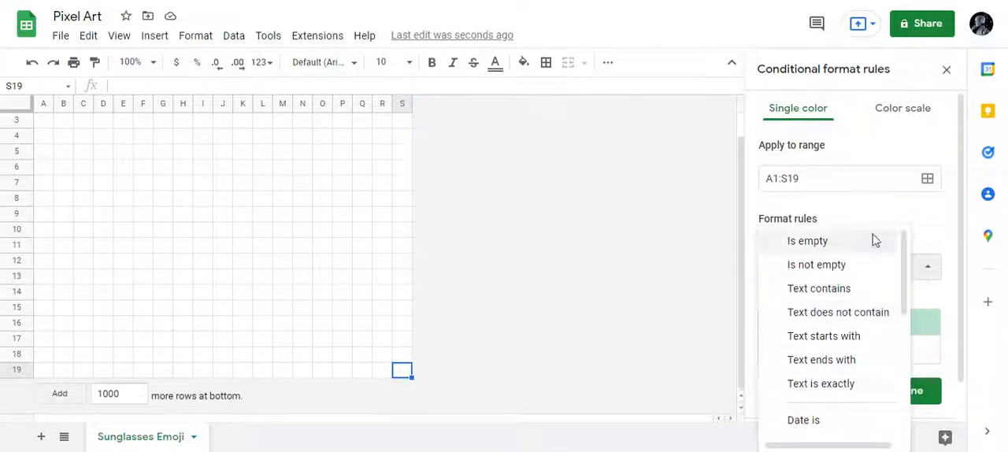
pyautogui.click(919, 265)
pyautogui.click(832, 271)
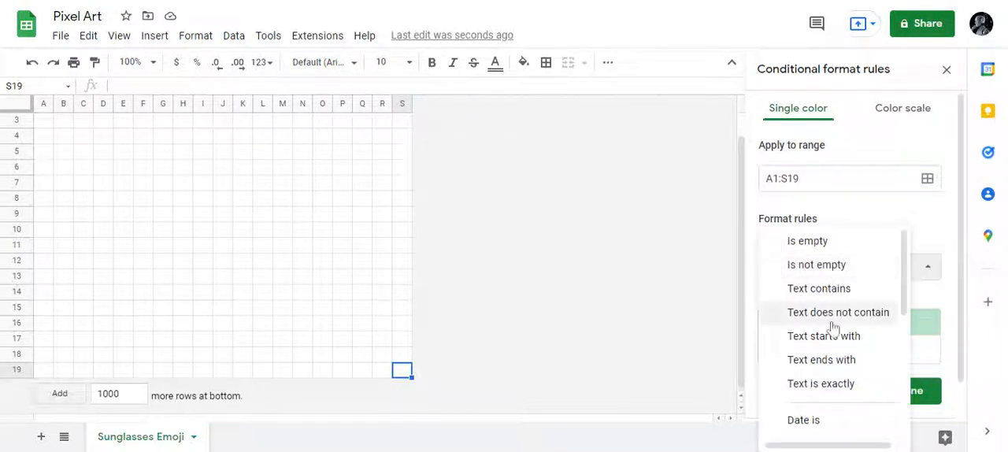
pyautogui.scroll(-3, 830, 326)
pyautogui.scroll(-3, 834, 329)
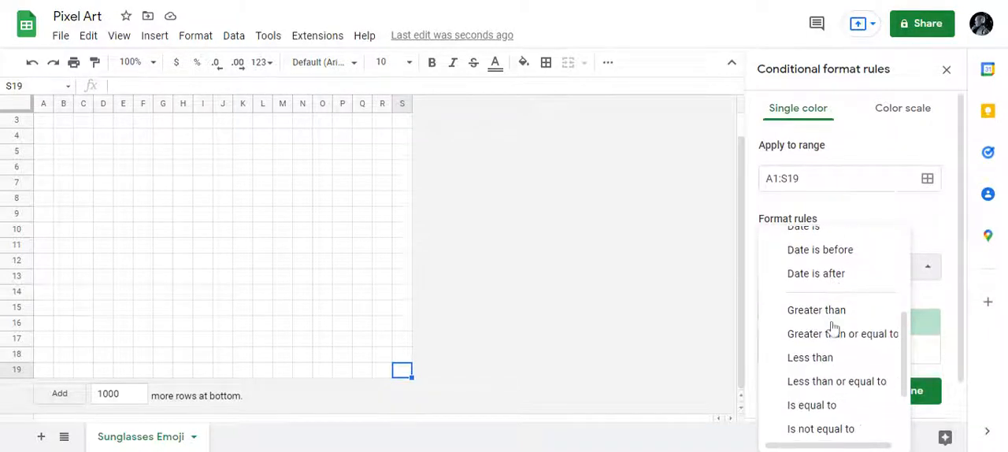
pyautogui.click(828, 338)
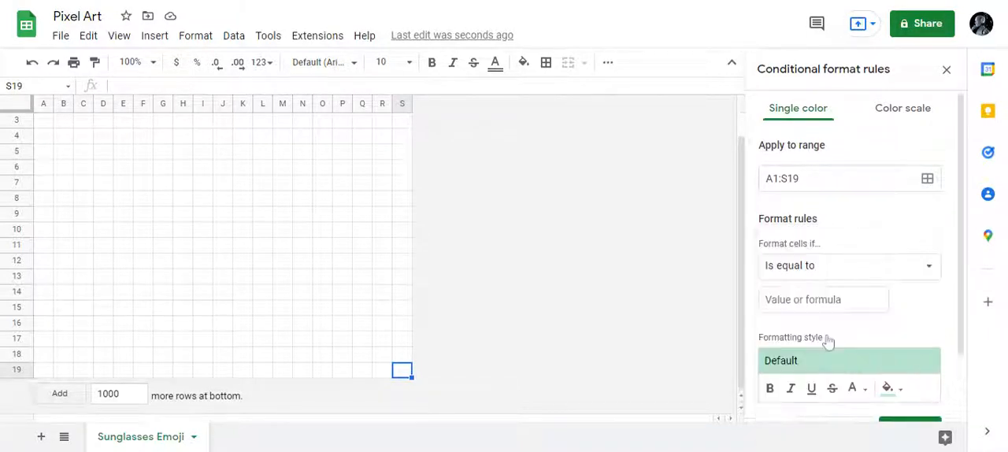
pyautogui.click(819, 301)
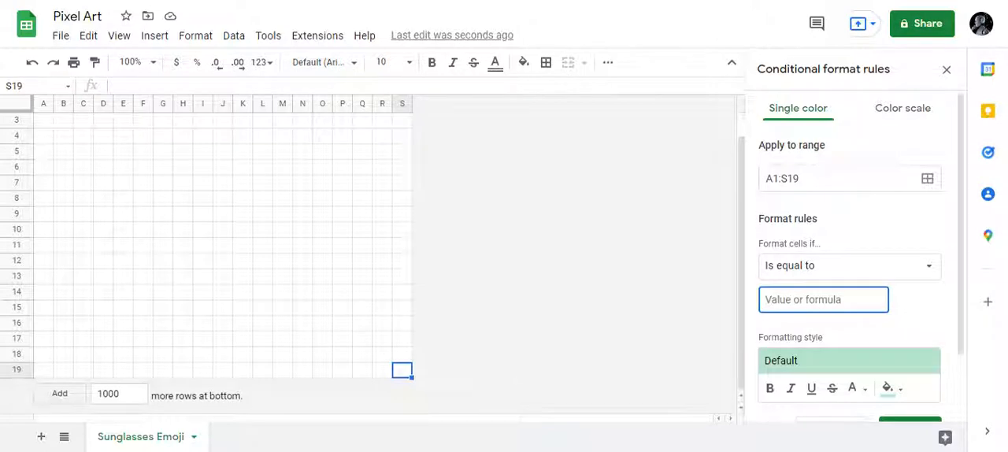
pyautogui.write('1')
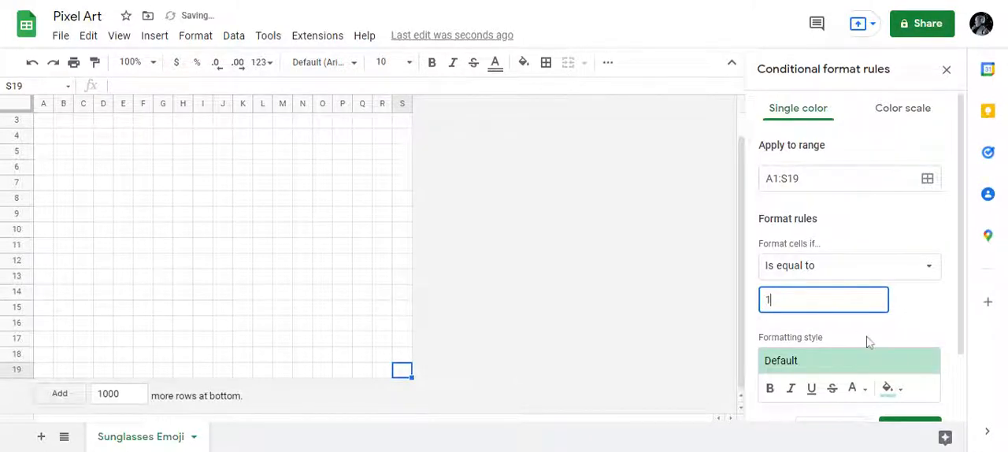
# - Give the rule a custom fill color of #FFFF00
pyautogui.scroll(-1, 871, 339)
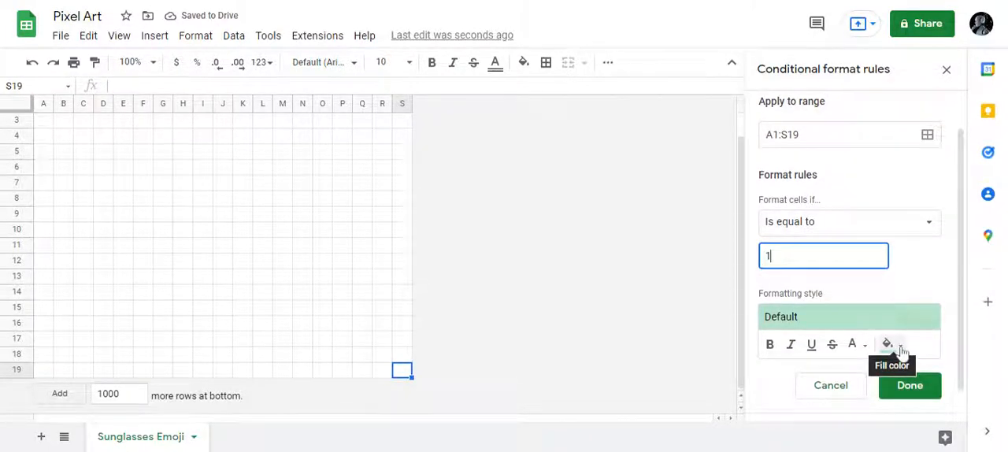
pyautogui.click(888, 344)
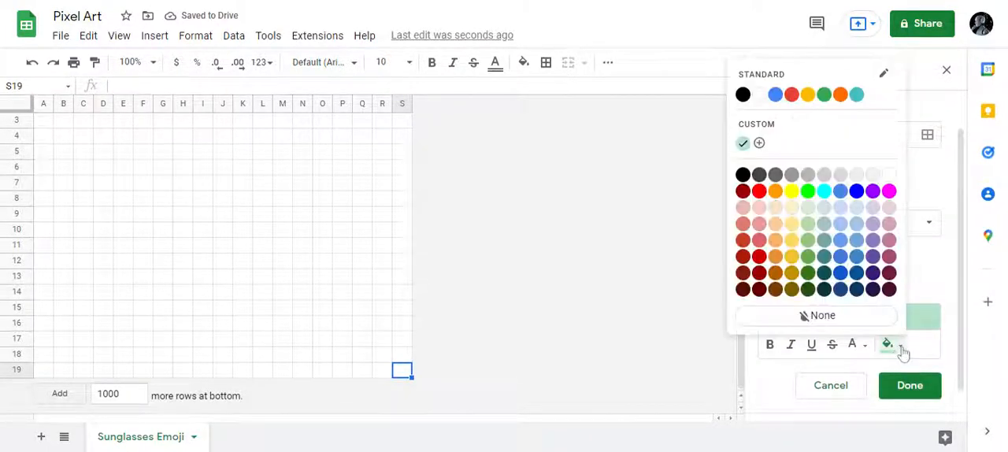
pyautogui.click(760, 145)
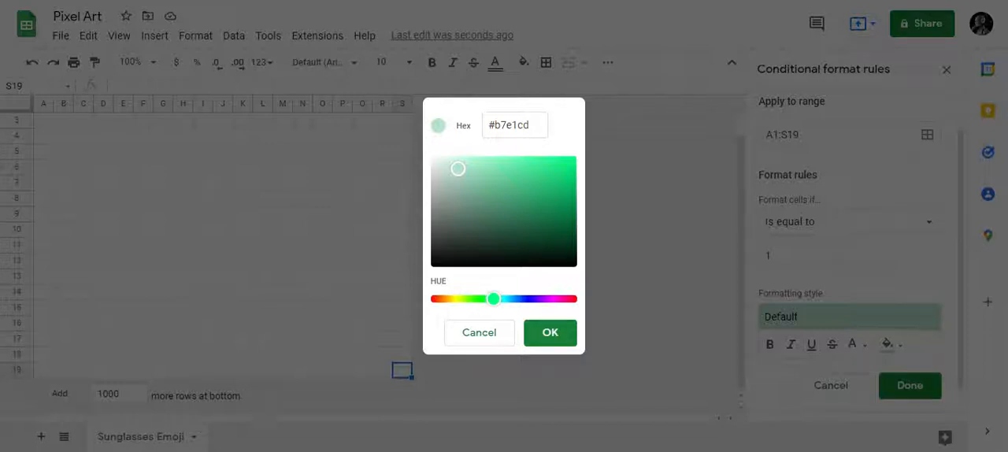
pyautogui.doubleClick(512, 125)
pyautogui.write('FFFF00')
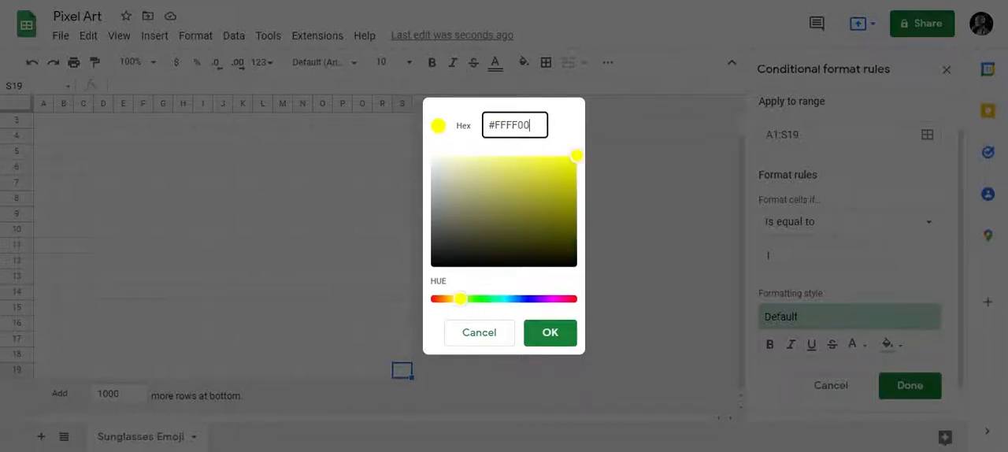
pyautogui.click(551, 337)
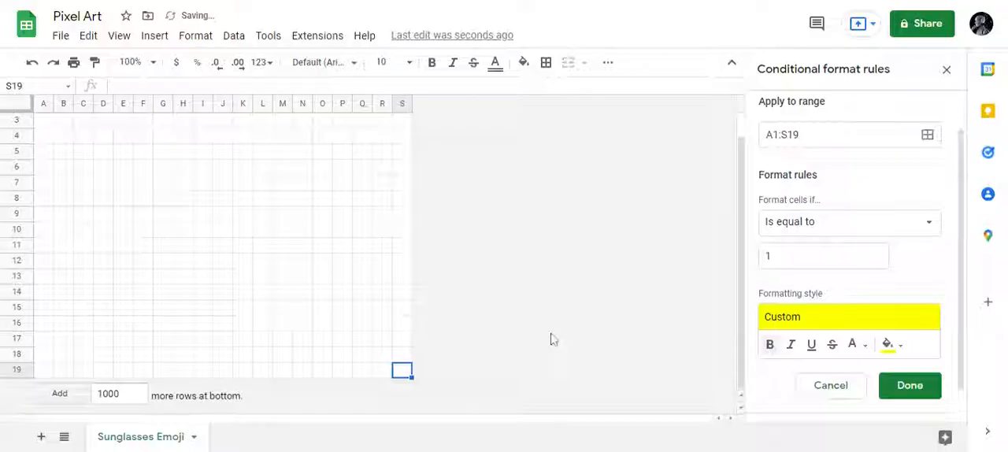
# - Set the rule's text color to the same yellow and save the rule
pyautogui.click(864, 348)
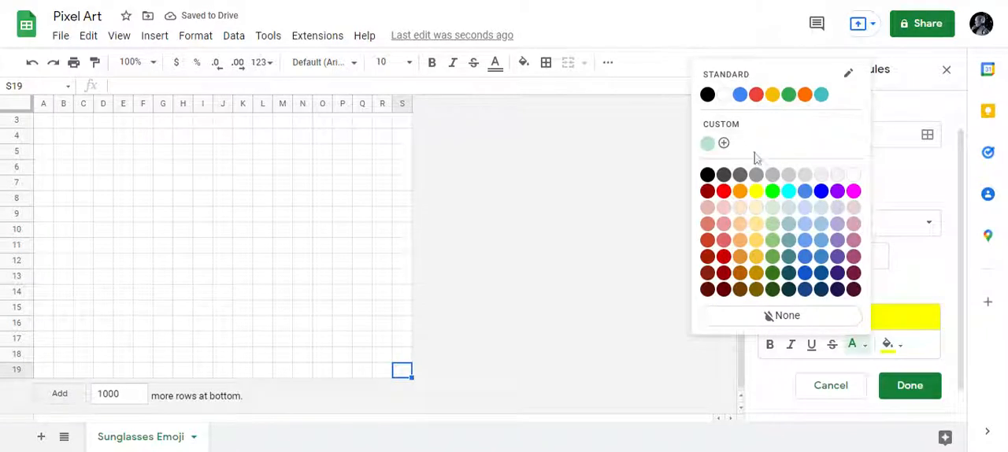
pyautogui.click(758, 192)
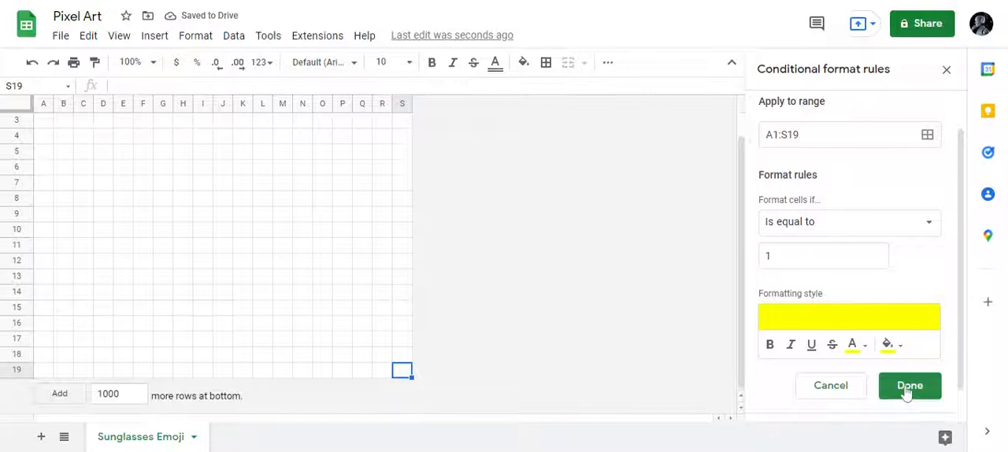
pyautogui.click(907, 387)
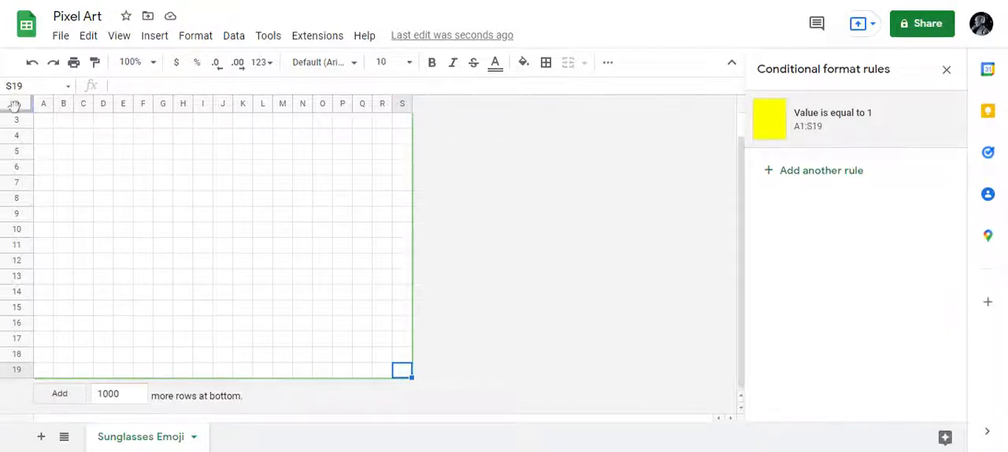
# - Test the yellow rule by entering 1 in cells A1 and C4
pyautogui.scroll(1, 56, 139)
pyautogui.click(45, 124)
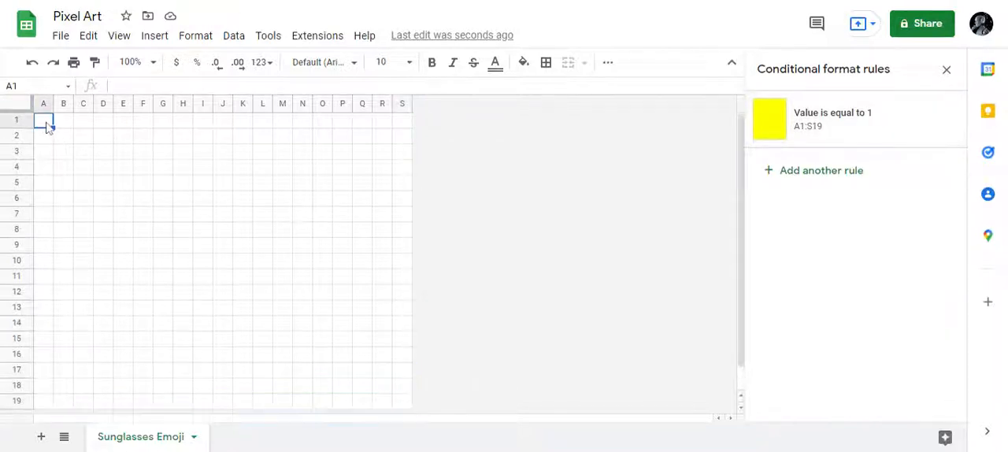
pyautogui.write('1')
pyautogui.press('Return')
pyautogui.press('Right')
pyautogui.press('Down')
pyautogui.press('Down')
pyautogui.press('Right')
pyautogui.write('`')
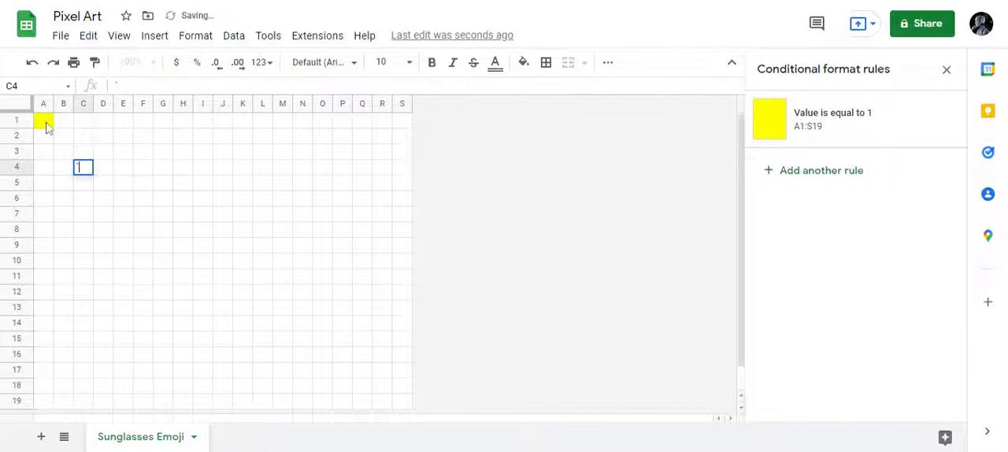
pyautogui.press('Right')
pyautogui.press('Left')
pyautogui.write('1')
pyautogui.press('Right')
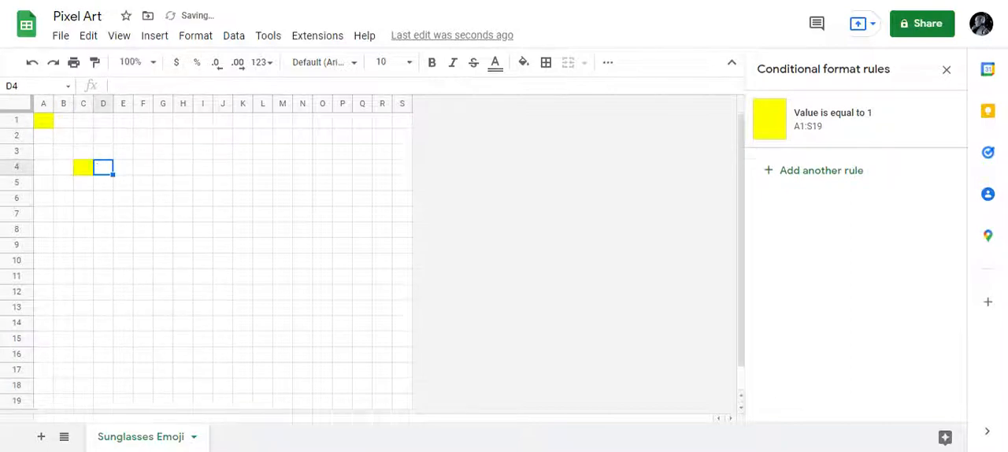
# - Clear the test values from cells C4 and A1
pyautogui.press('Left')
pyautogui.press('Delete')
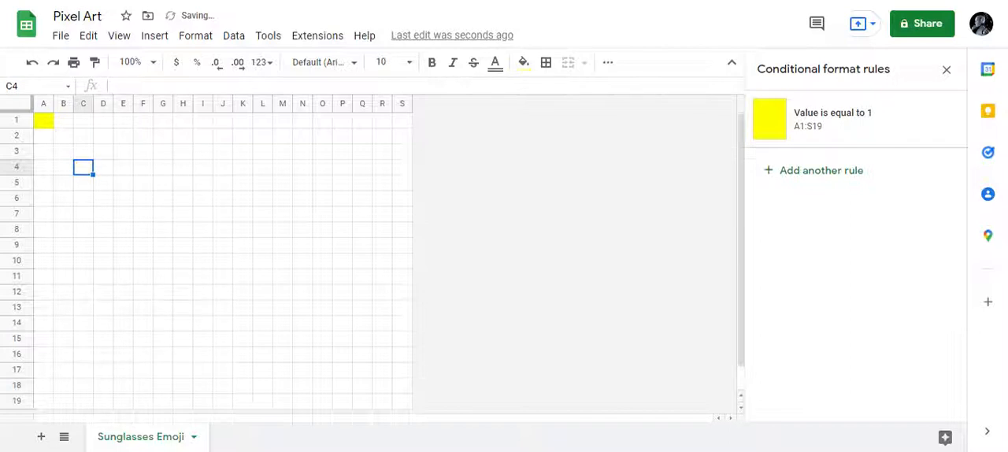
pyautogui.press('Up')
pyautogui.press('Up')
pyautogui.press('Up')
pyautogui.press('Left')
pyautogui.press('Left')
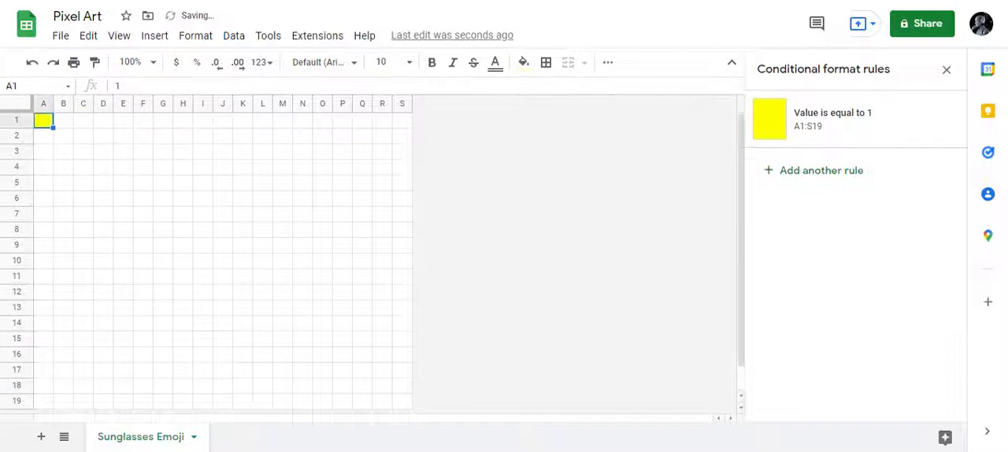
pyautogui.press('Delete')
# - Add a second conditional format rule for range A1:S19 that applies when the value is equal to 2
pyautogui.click(848, 177)
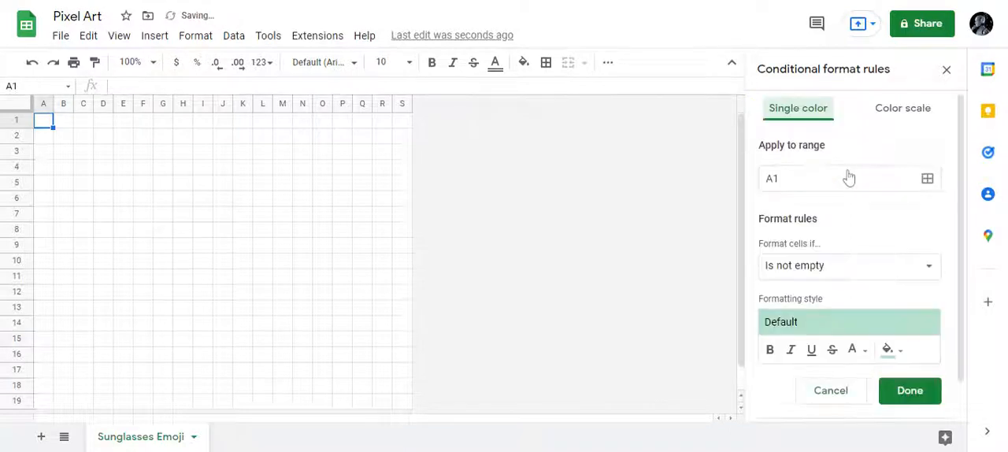
pyautogui.click(813, 177)
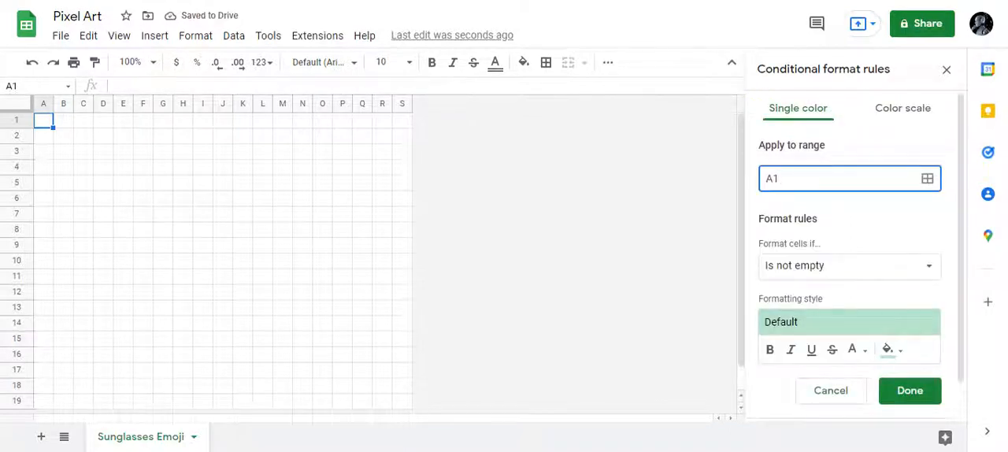
pyautogui.write(':S19')
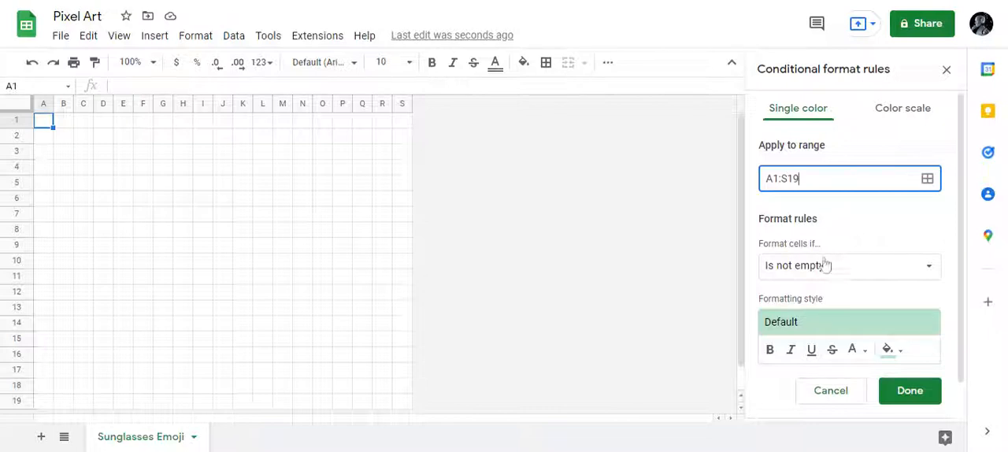
pyautogui.click(824, 268)
pyautogui.click(824, 271)
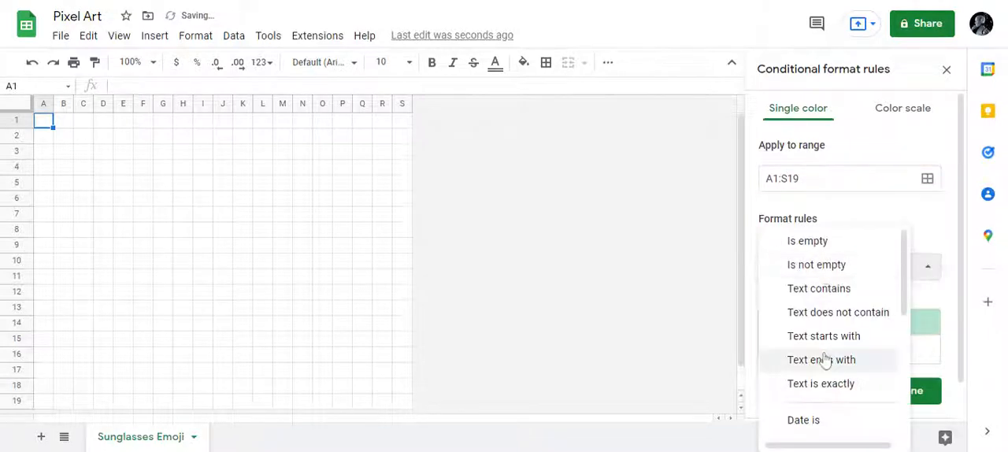
pyautogui.scroll(-3, 825, 360)
pyautogui.click(812, 411)
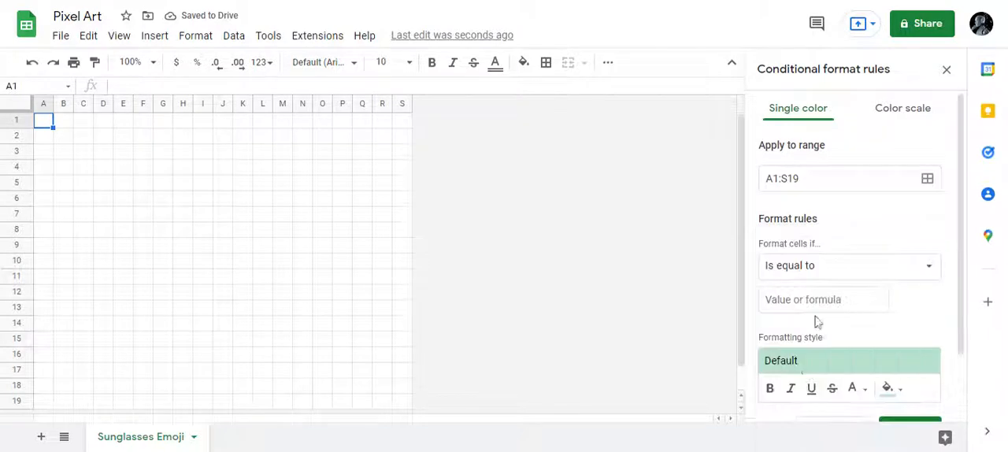
pyautogui.write('2')
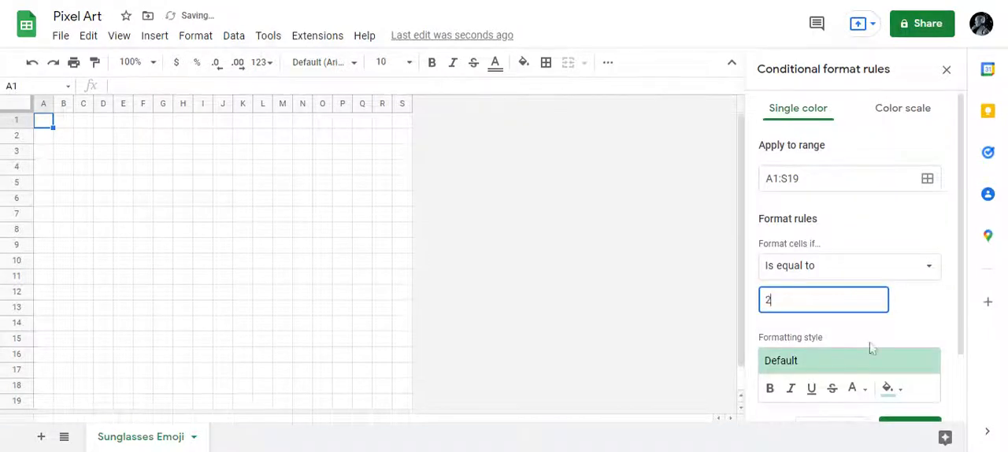
# - Give the rule for value 2 a custom fill color of #FFC000
pyautogui.click(904, 398)
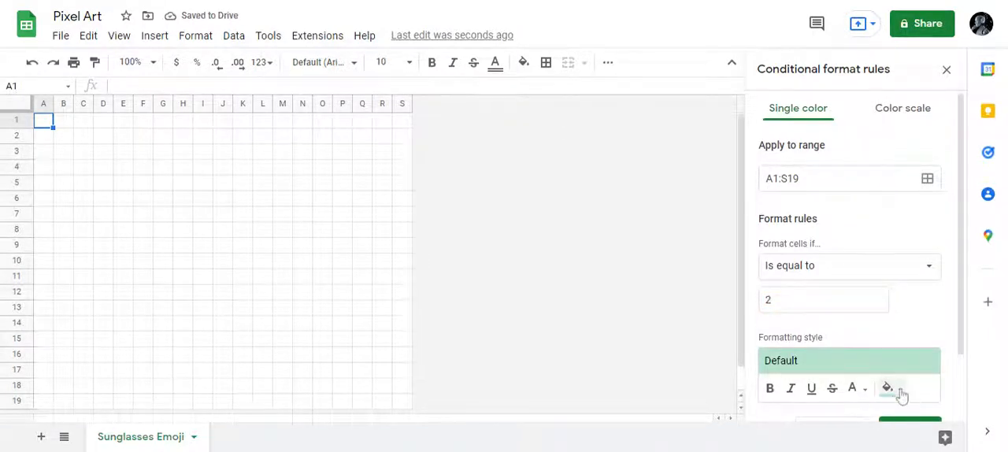
pyautogui.click(896, 394)
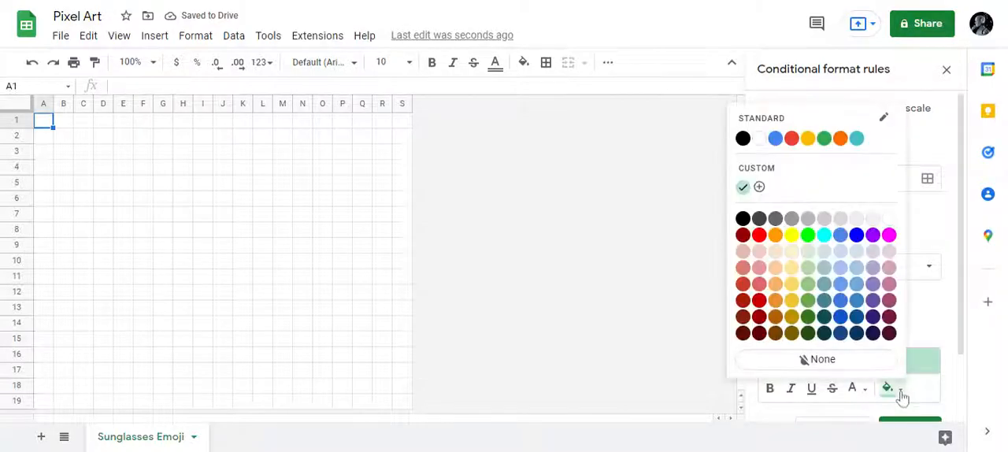
pyautogui.click(759, 187)
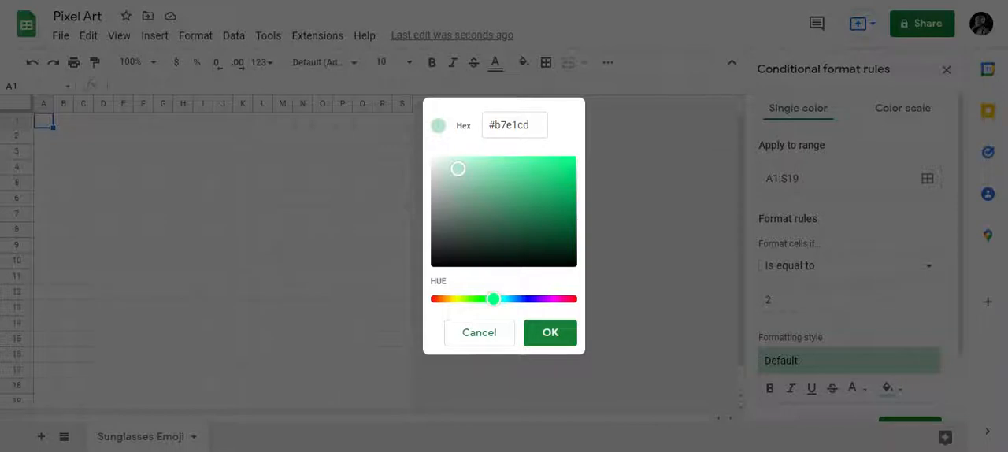
pyautogui.click(534, 125)
pyautogui.click(534, 125)
pyautogui.hotkey('ctrl', 'a')
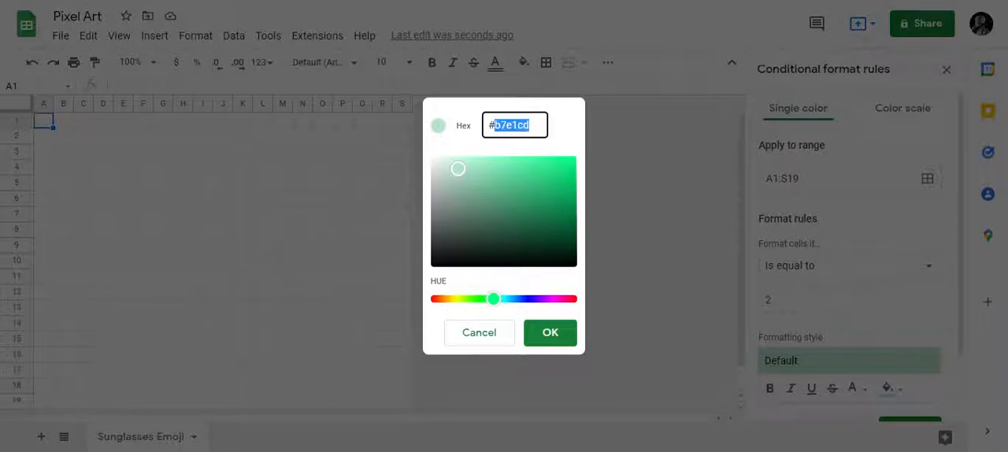
pyautogui.write('#FFC000')
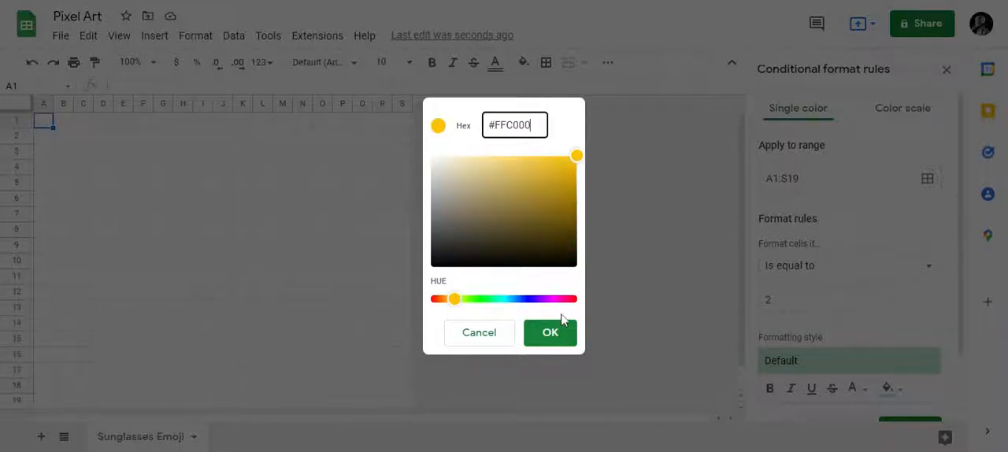
pyautogui.click(551, 334)
pyautogui.click(551, 333)
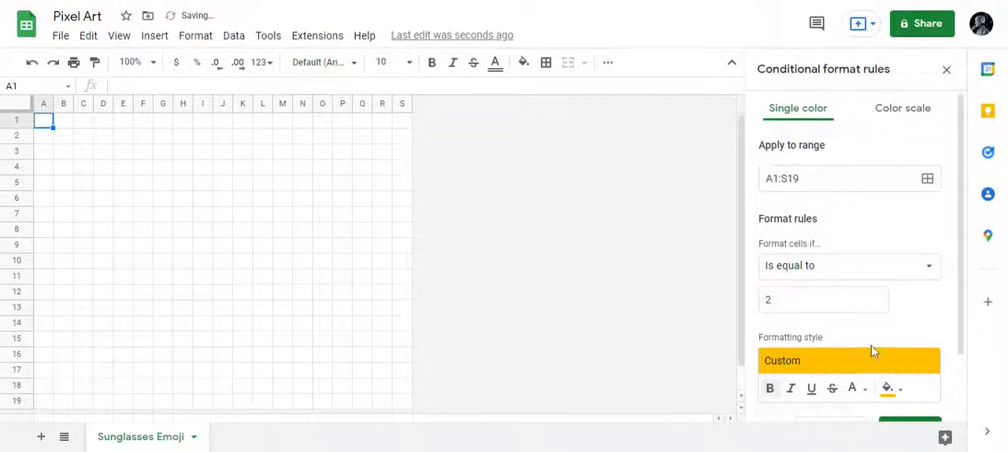
# - Try the custom gold and then black as the text color of the rule for value 2
pyautogui.click(864, 390)
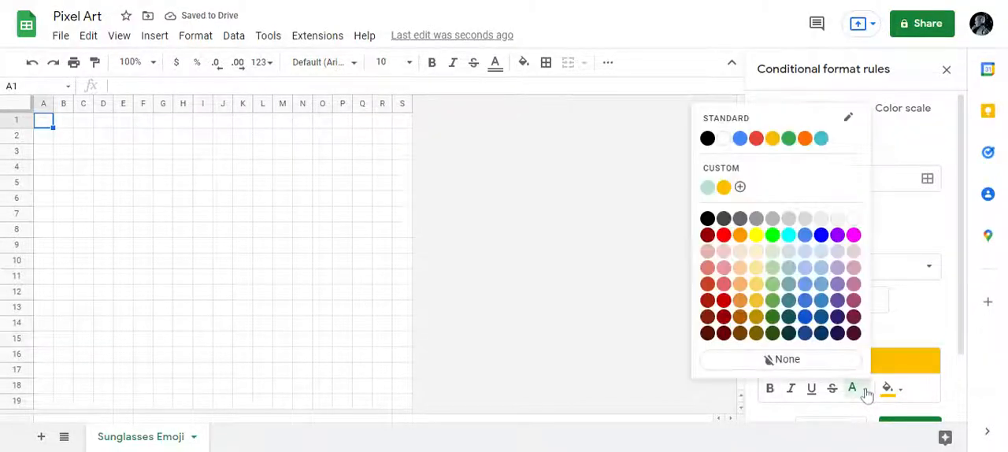
pyautogui.click(724, 189)
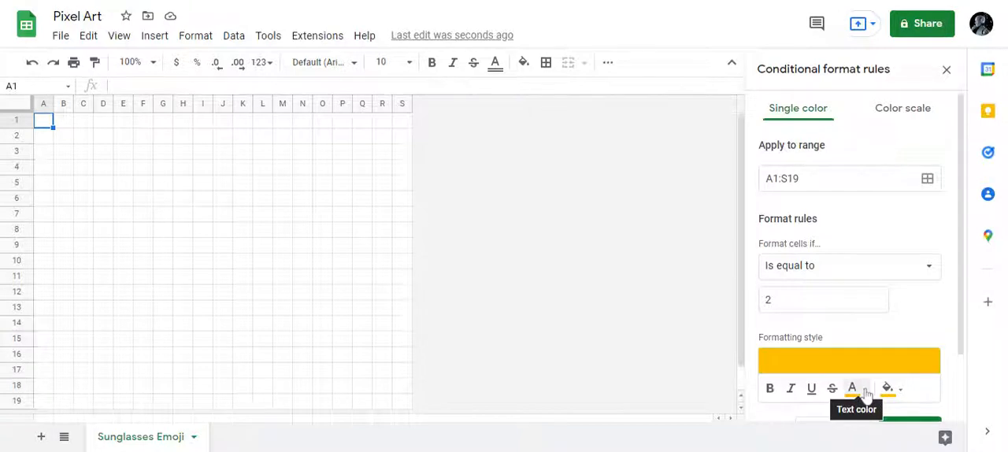
pyautogui.click(866, 394)
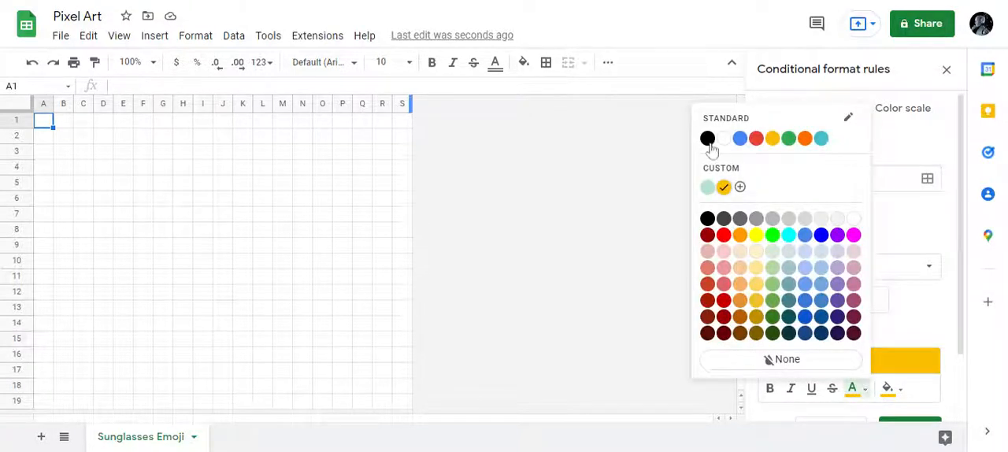
pyautogui.click(708, 144)
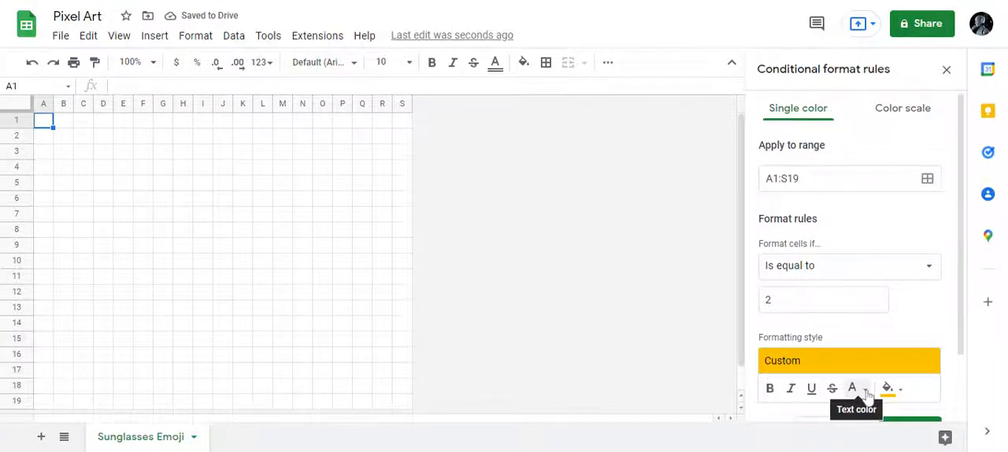
# - Set the text color of the rule for value 2 to the same custom gold as its fill and save the rule
pyautogui.click(866, 394)
pyautogui.click(722, 186)
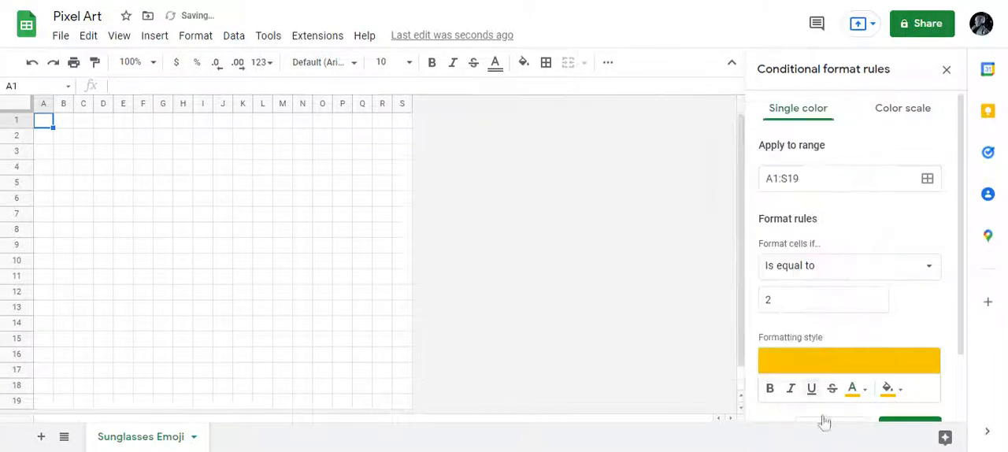
pyautogui.scroll(-1, 925, 391)
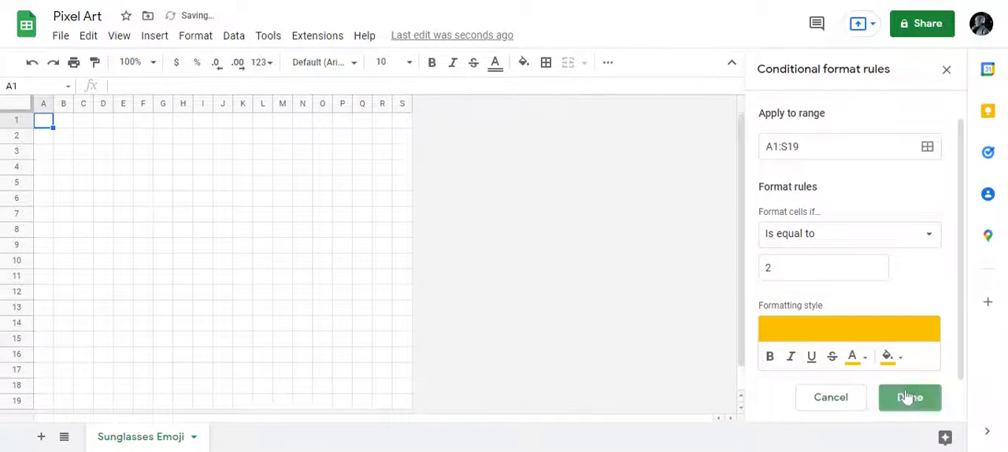
pyautogui.click(907, 397)
# - Add a third conditional format rule for range A1:S19 that applies when the value is equal to 3
pyautogui.click(798, 230)
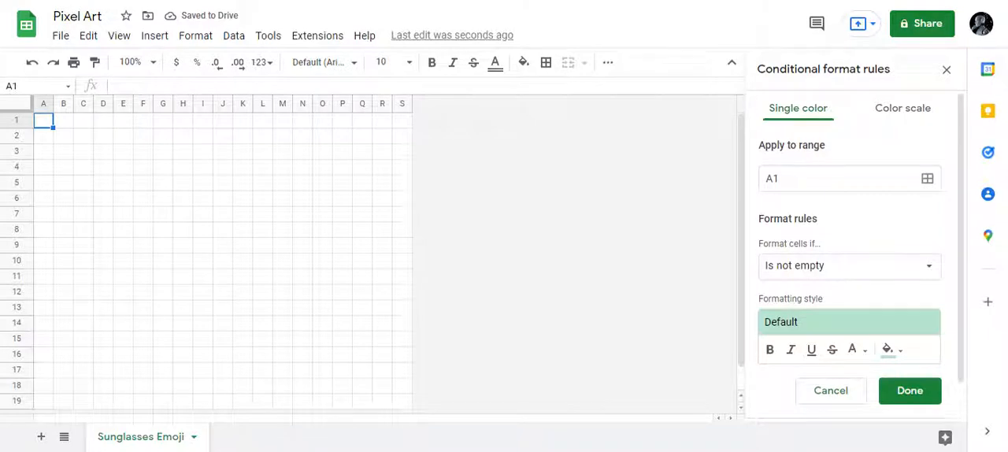
pyautogui.click(808, 178)
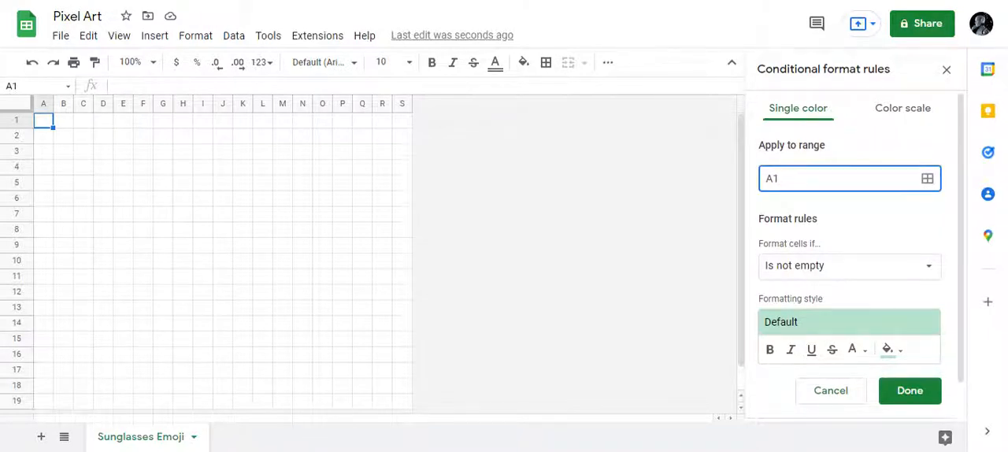
pyautogui.write(':S19')
pyautogui.click(822, 271)
pyautogui.scroll(-3, 833, 385)
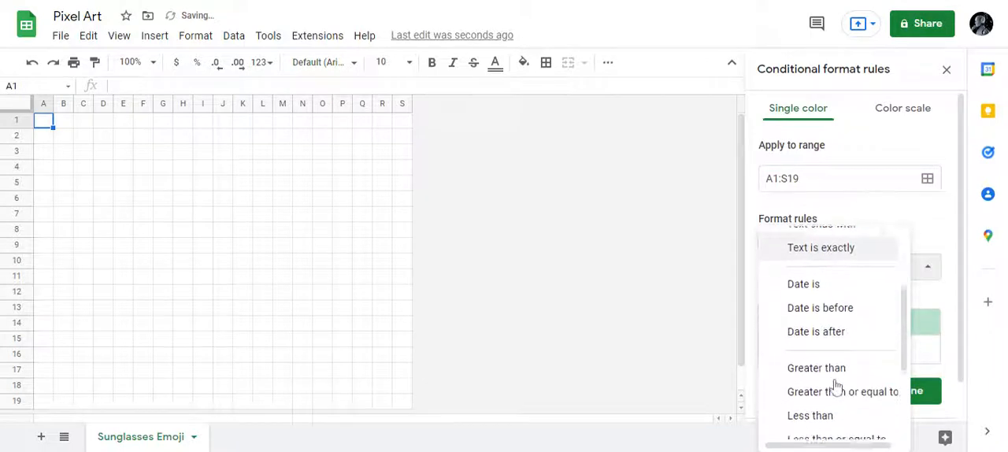
pyautogui.scroll(-2, 821, 410)
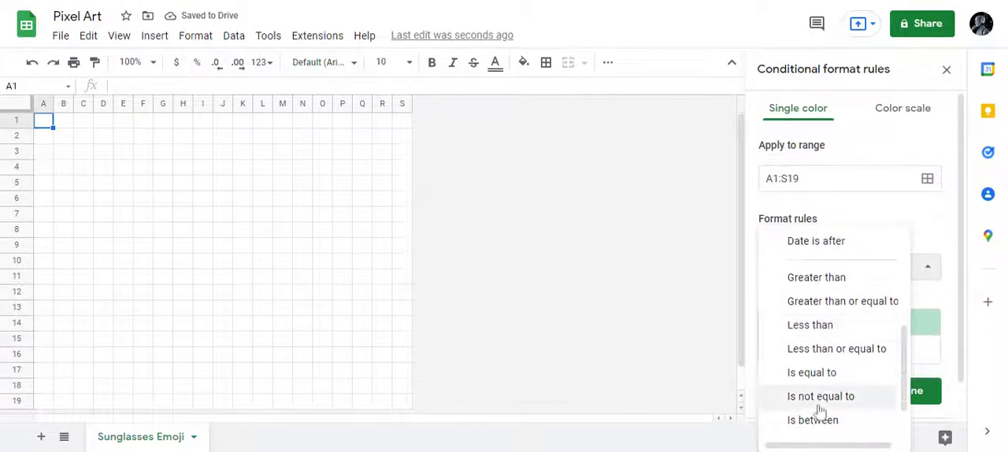
pyautogui.click(812, 372)
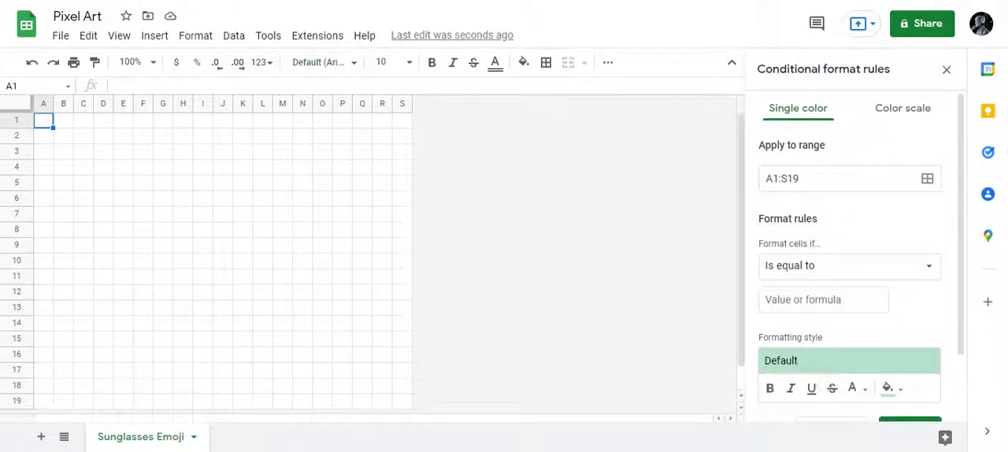
pyautogui.click(776, 300)
pyautogui.write('3')
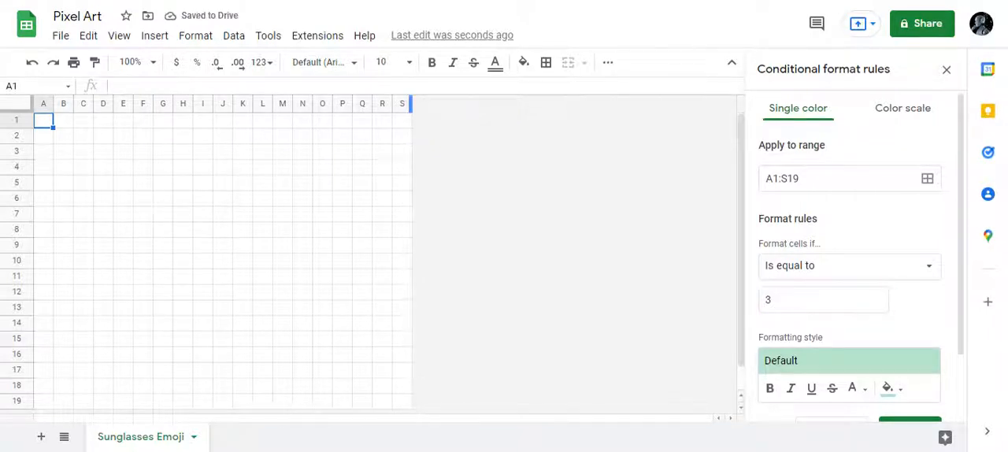
# - Set both the fill and text color of the rule for value 3 to black and save the rule
pyautogui.scroll(-1, 855, 363)
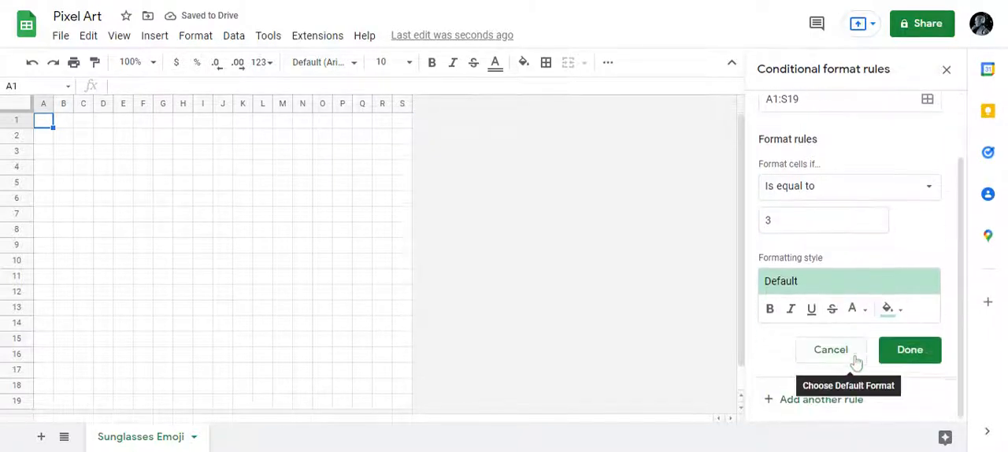
pyautogui.click(897, 309)
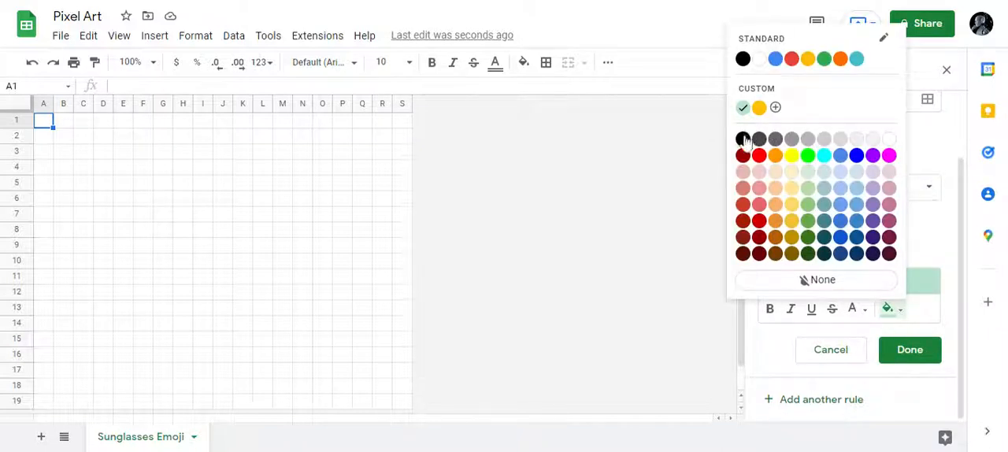
pyautogui.click(743, 138)
pyautogui.click(858, 311)
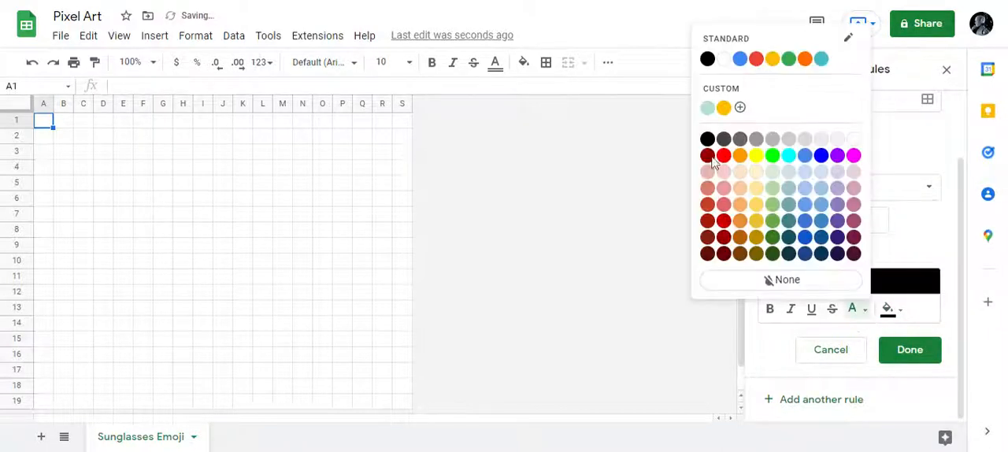
pyautogui.click(707, 140)
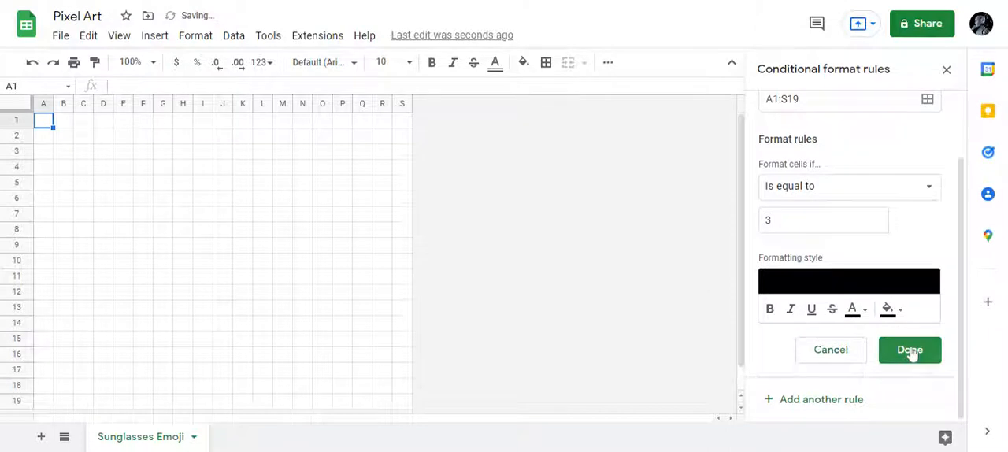
pyautogui.click(911, 352)
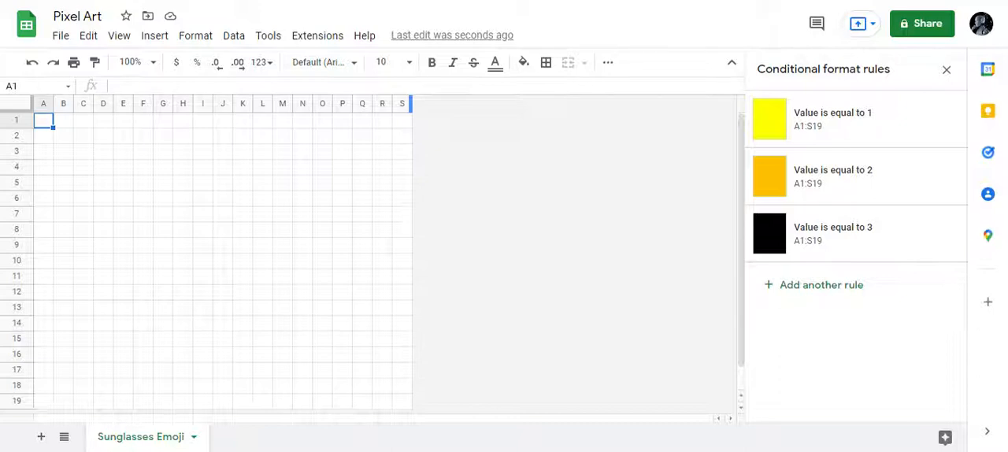
# - Enter 2 in each cell from G1 through M1 to draw the emoji's top outline
pyautogui.press('Right')
pyautogui.press('Right')
pyautogui.press('Right')
pyautogui.press('Right')
pyautogui.press('Right')
pyautogui.press('Right')
pyautogui.write('2')
pyautogui.press('Right')
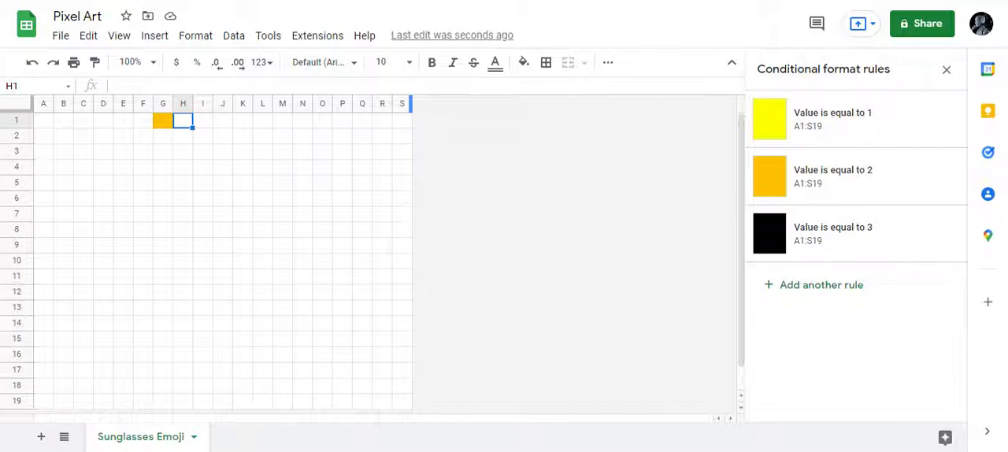
pyautogui.write('2')
pyautogui.press('Tab')
pyautogui.write('2')
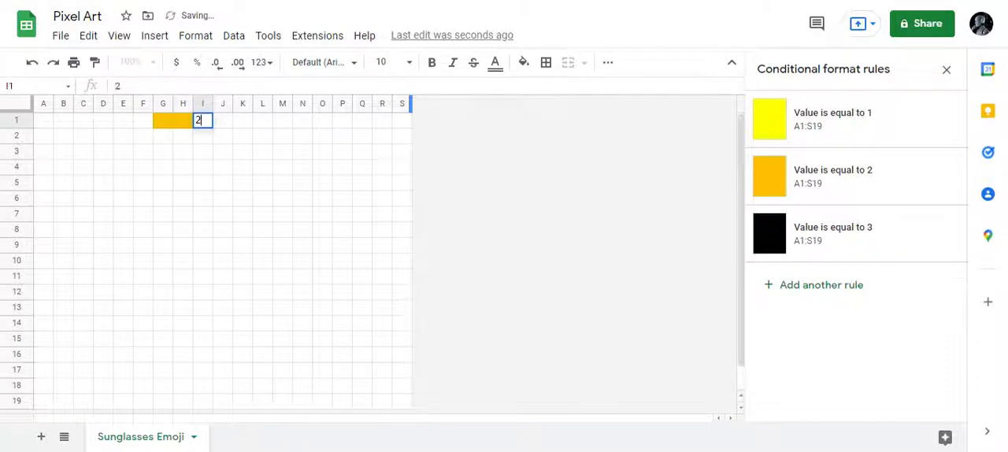
pyautogui.press('Tab')
pyautogui.write('2')
pyautogui.press('Tab')
pyautogui.write('2')
pyautogui.press('Tab')
pyautogui.press('Tab')
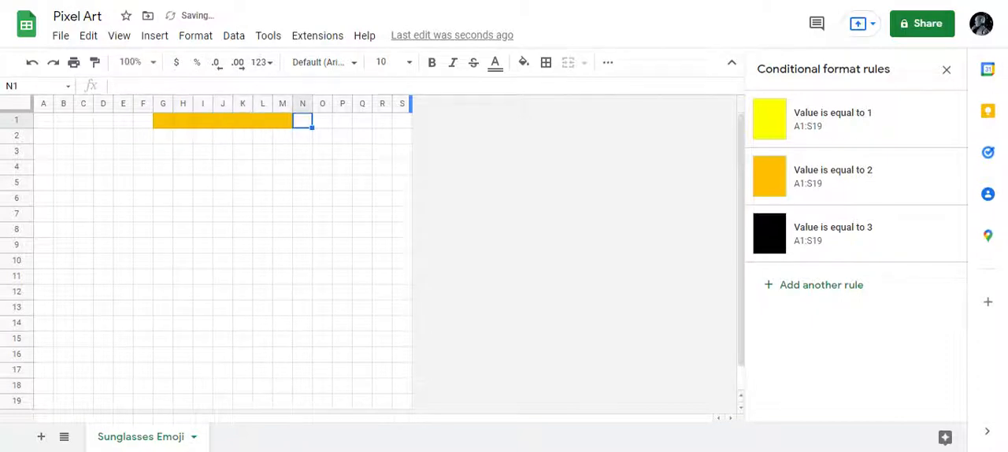
pyautogui.write('2')
pyautogui.press('Return')
# - Enter 2 in cells E2 and F2 to outline the emoji's upper-left edge in row 2
pyautogui.press('Home')
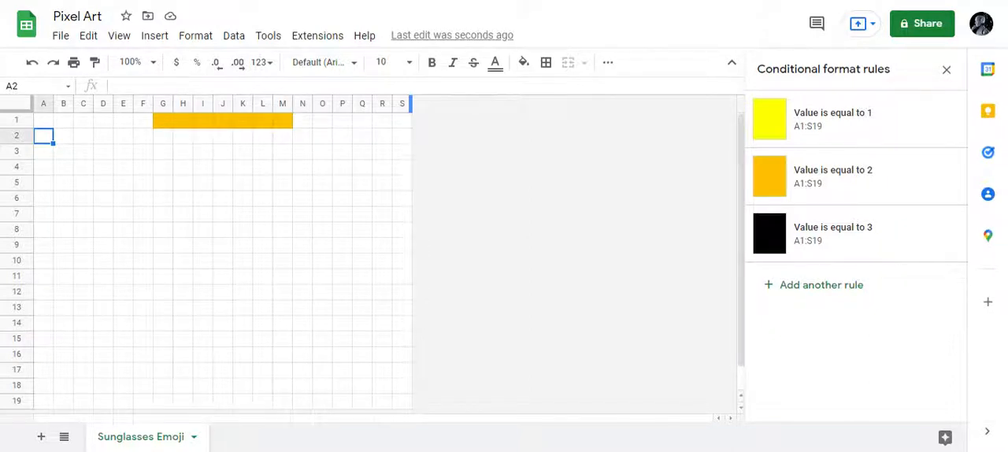
pyautogui.press('Right')
pyautogui.press('Right')
pyautogui.press('Right')
pyautogui.press('Right')
pyautogui.press('Right')
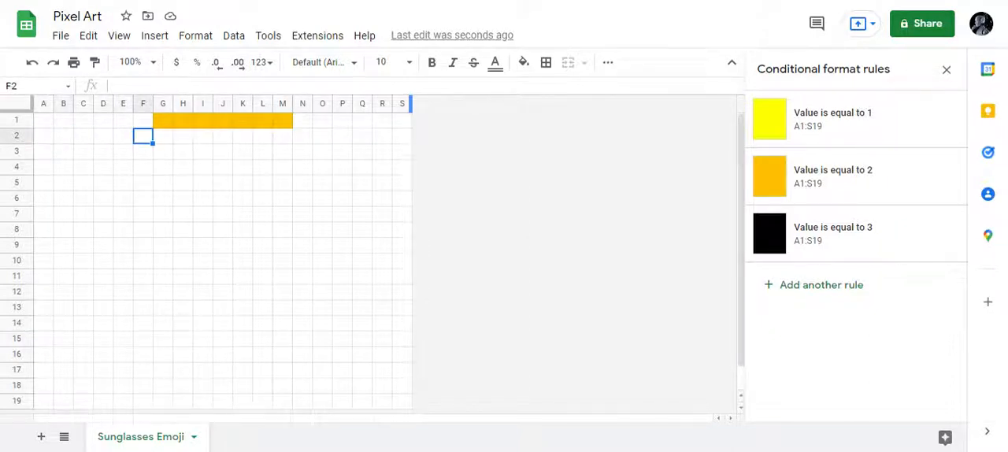
pyautogui.write('2')
pyautogui.press('Left')
pyautogui.write('2')
pyautogui.press('Right')
pyautogui.press('Right')
# - Enter 1 in each cell from G2 through M2 to fill the face in row 2
pyautogui.write('1')
pyautogui.press('Right')
pyautogui.write('1')
pyautogui.press('Right')
pyautogui.write('1')
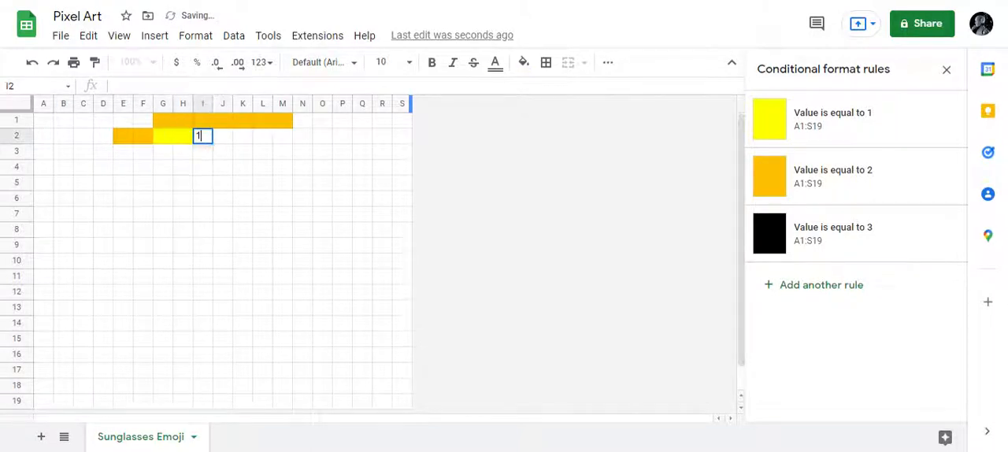
pyautogui.press('Right')
pyautogui.press('1')
pyautogui.press('Right')
pyautogui.press('1')
pyautogui.press('Right')
pyautogui.write('1')
pyautogui.press('Right')
pyautogui.write('1')
pyautogui.press('Right')
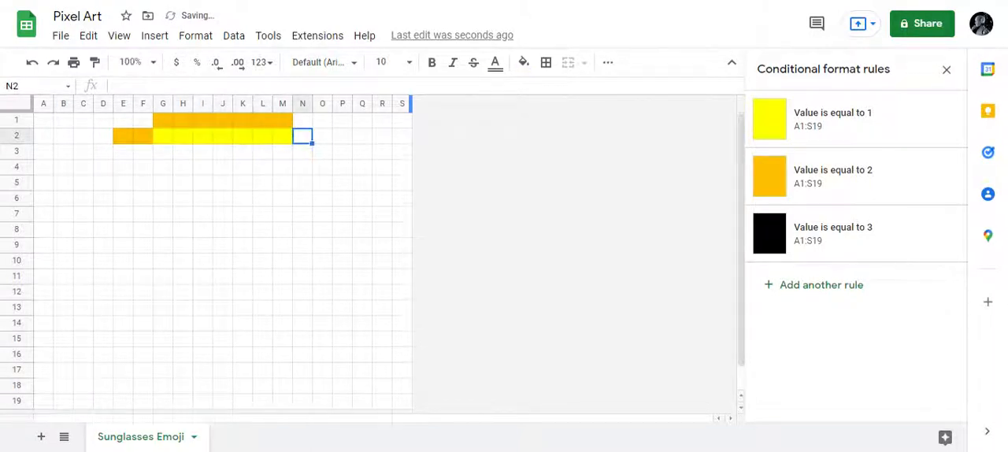
# - Enter 2 in cells N2 and O2 to outline the emoji's upper-right edge in row 2
pyautogui.write('2')
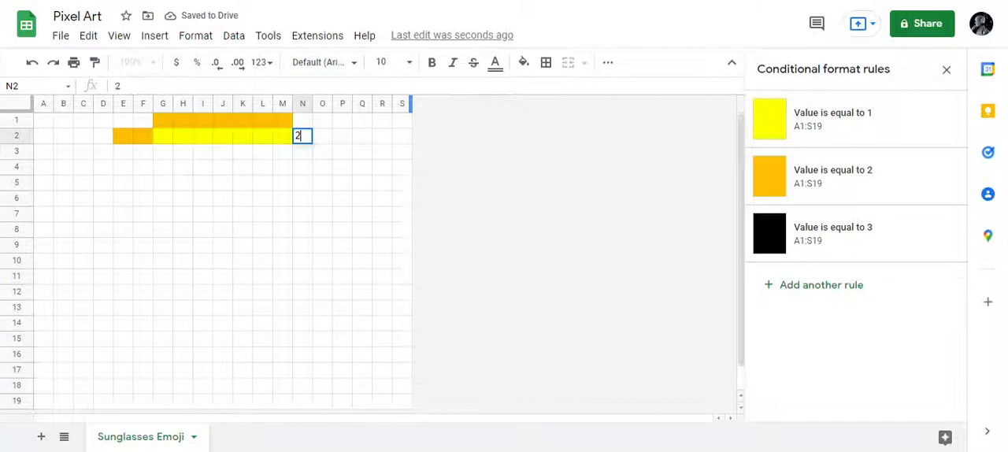
pyautogui.press('Tab')
pyautogui.write('2')
pyautogui.press('Return')
# - Enter 2 in cell D3 as the left outline pixel of row 3
pyautogui.press('Left')
pyautogui.press('Left')
pyautogui.press('Left')
pyautogui.press('Left')
pyautogui.press('Left')
pyautogui.press('Left')
pyautogui.press('Left')
pyautogui.press('Left')
pyautogui.press('Left')
pyautogui.press('Left')
pyautogui.press('Left')
pyautogui.press('Left')
pyautogui.press('Left')
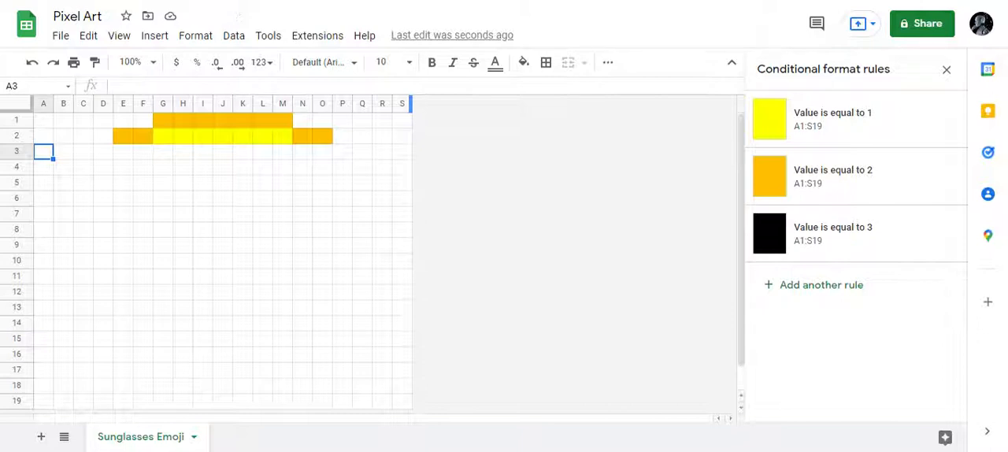
pyautogui.press('Right')
pyautogui.press('Right')
pyautogui.press('Right')
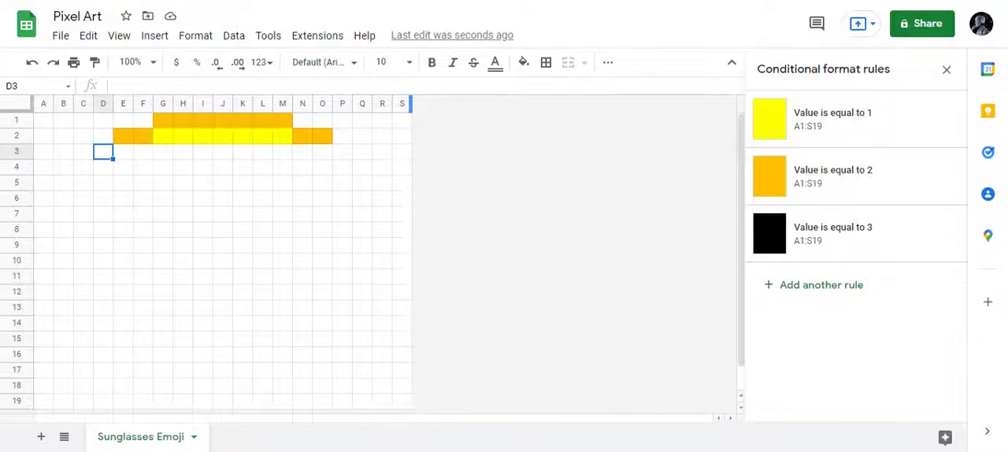
pyautogui.write('2')
pyautogui.press('Right')
# - Fill row 3 of the face with 1 in each cell from E3 through O3 and enter 2 in P3 as its right outline
pyautogui.press('1')
pyautogui.press('Right')
pyautogui.press('1')
pyautogui.press('Right')
pyautogui.press('1')
pyautogui.press('Right')
pyautogui.press('1')
pyautogui.press('Right')
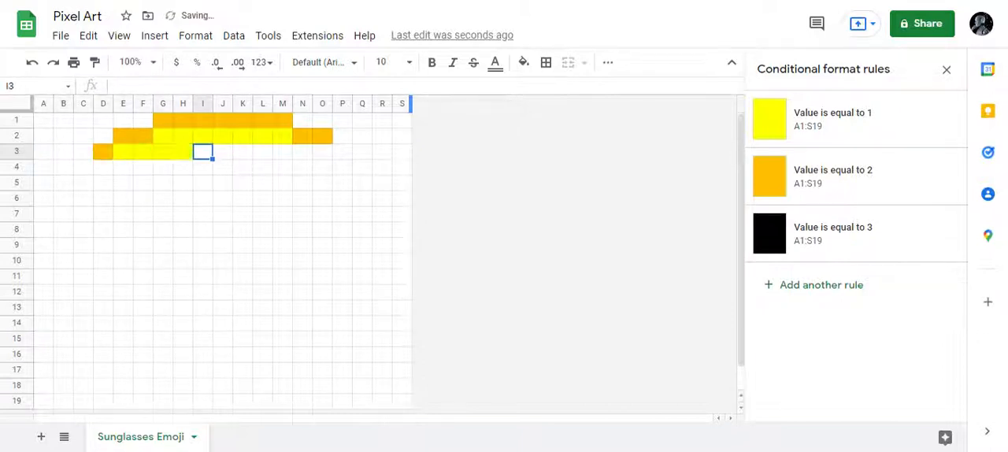
pyautogui.press('1')
pyautogui.press('Right')
pyautogui.press('1')
pyautogui.press('Right')
pyautogui.press('1')
pyautogui.press('Right')
pyautogui.write('1')
pyautogui.press('Right')
pyautogui.write('1')
pyautogui.press('Right')
pyautogui.write('1')
pyautogui.press('Right')
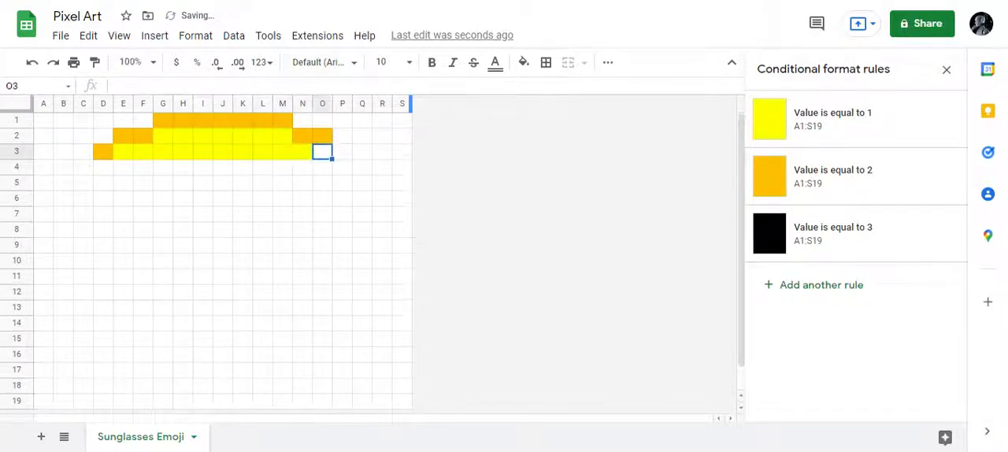
pyautogui.write('1')
pyautogui.press('Right')
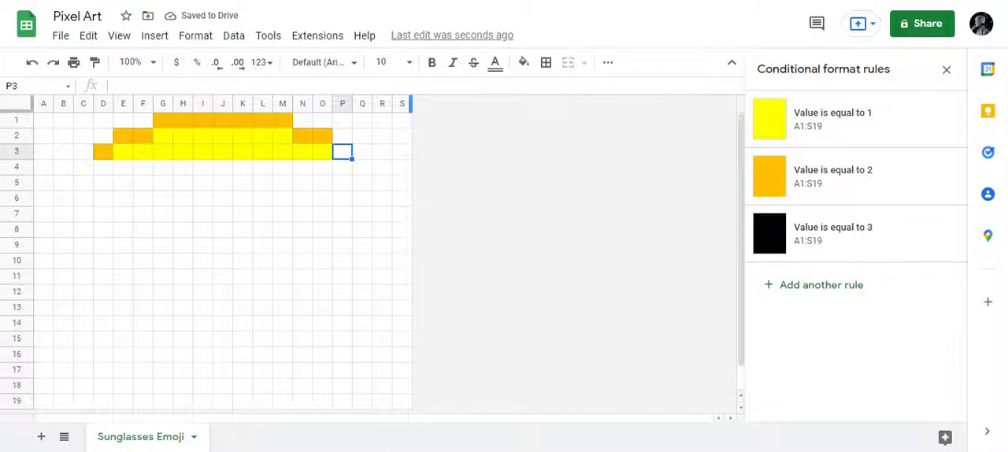
pyautogui.write('2')
pyautogui.press('Return')
# - Enter 2 in cell C4 as the left outline pixel of row 4
pyautogui.press('Left')
pyautogui.press('Left')
pyautogui.press('Left')
pyautogui.press('Left')
pyautogui.press('Left')
pyautogui.press('Left')
pyautogui.press('Left')
pyautogui.press('Left')
pyautogui.press('Left')
pyautogui.press('Left')
pyautogui.press('Left')
pyautogui.press('Left')
pyautogui.press('Left')
pyautogui.press('Left')
pyautogui.press('Left')
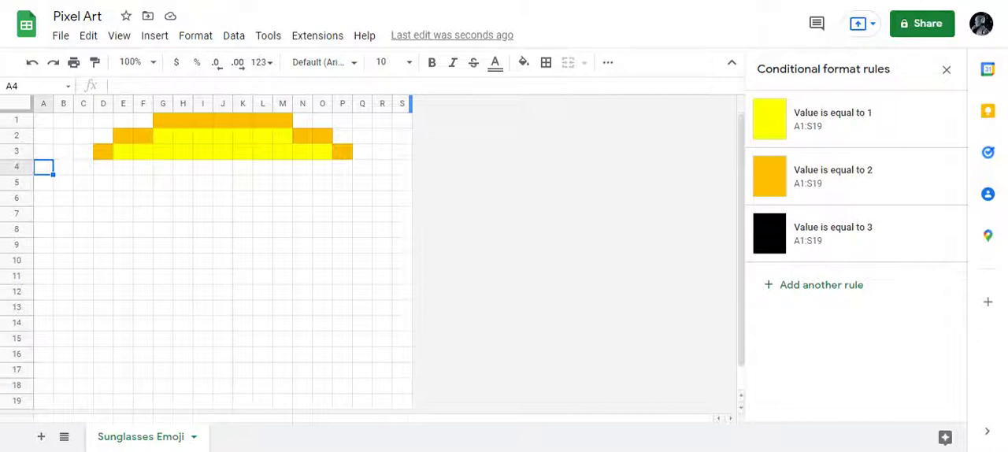
pyautogui.press('Right')
pyautogui.press('Right')
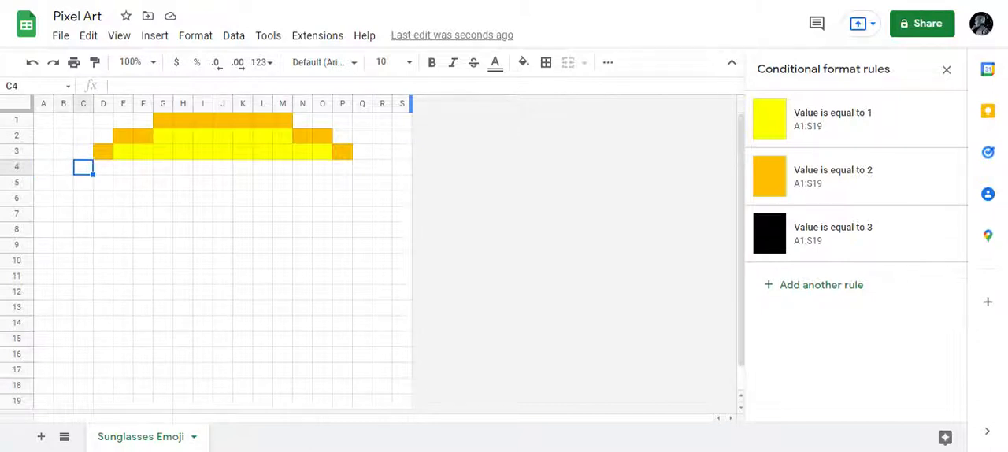
pyautogui.write('2')
# - Fill row 4 of the face with 1 in each cell from D4 through P4 and enter 2 in Q4 as its right outline
pyautogui.press('Right')
pyautogui.write('1')
pyautogui.press('Right')
pyautogui.write('1')
pyautogui.press('Right')
pyautogui.press('1')
pyautogui.press('Right')
pyautogui.press('1')
pyautogui.press('Right')
pyautogui.press('1')
pyautogui.press('Right')
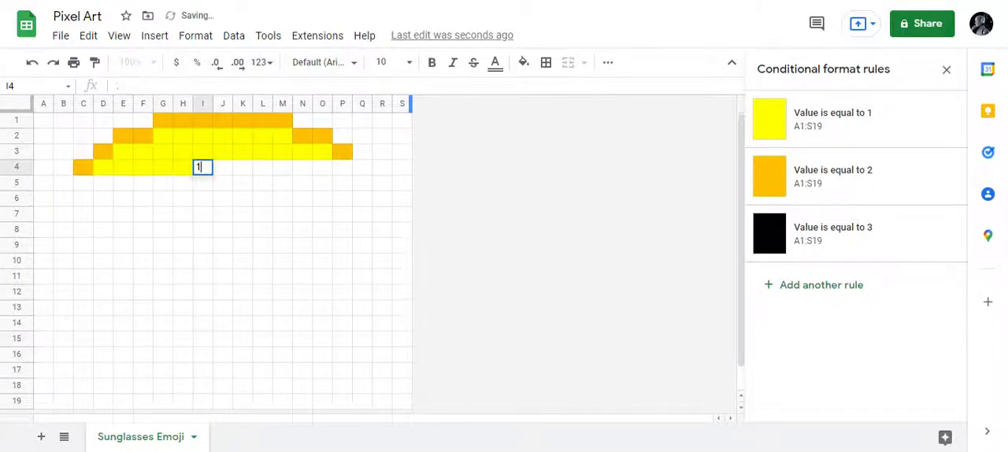
pyautogui.press('1')
pyautogui.press('Right')
pyautogui.press('1')
pyautogui.press('Right')
pyautogui.press('1')
pyautogui.press('Right')
pyautogui.press('1')
pyautogui.press('Right')
pyautogui.press('1')
pyautogui.press('Right')
pyautogui.press('1')
pyautogui.press('Right')
pyautogui.press('1')
pyautogui.press('Right')
pyautogui.press('1')
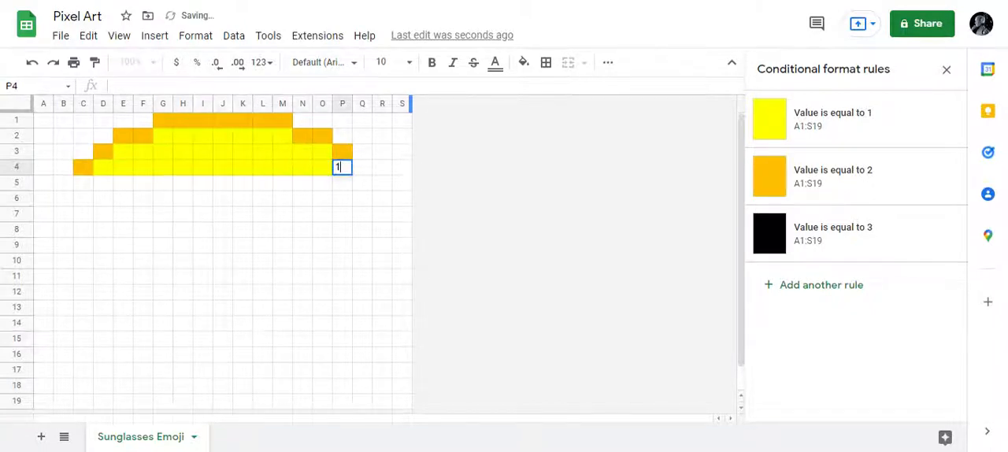
pyautogui.press('Right')
pyautogui.write('2')
pyautogui.press('Return')
# - Enter 2 in cell B5 as the left outline pixel of row 5
pyautogui.press('Left')
pyautogui.press('Left')
pyautogui.press('Left')
pyautogui.press('Left')
pyautogui.press('Left')
pyautogui.press('Left')
pyautogui.press('Left')
pyautogui.press('Left')
pyautogui.press('Left')
pyautogui.press('Left')
pyautogui.press('Left')
pyautogui.press('Left')
pyautogui.press('Left')
pyautogui.press('Left')
pyautogui.press('Left')
pyautogui.press('Left')
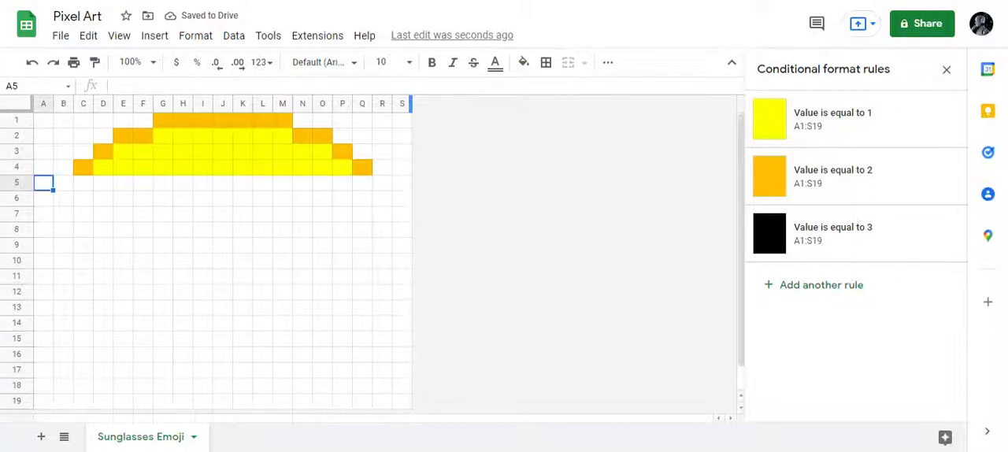
pyautogui.press('Right')
pyautogui.write('2')
pyautogui.press('Right')
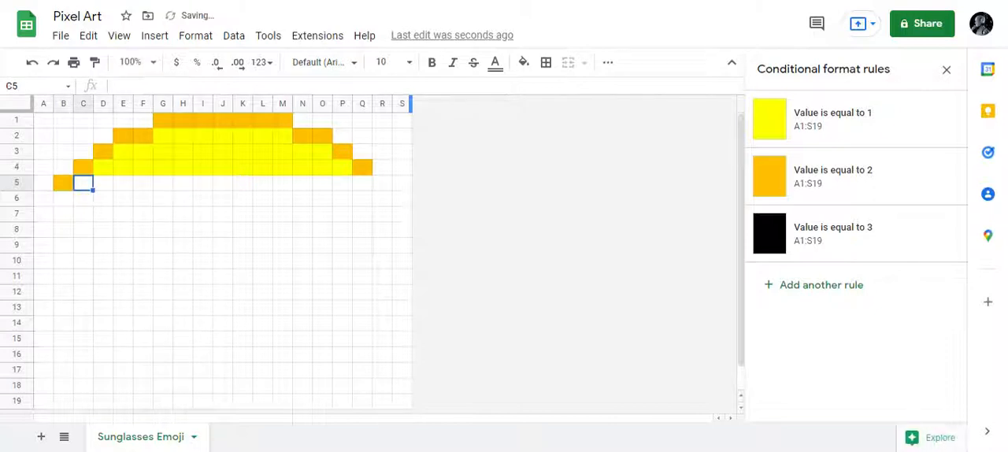
# - Fill row 5 of the face with 1 in each cell from C5 through Q5 and enter 2 in R5 as its right outline
pyautogui.press('1')
pyautogui.press('Right')
pyautogui.press('1')
pyautogui.press('Right')
pyautogui.press('1')
pyautogui.press('Right')
pyautogui.press('1')
pyautogui.press('Right')
pyautogui.press('1')
pyautogui.press('Right')
pyautogui.press('1')
pyautogui.press('Right')
pyautogui.press('1')
pyautogui.press('Right')
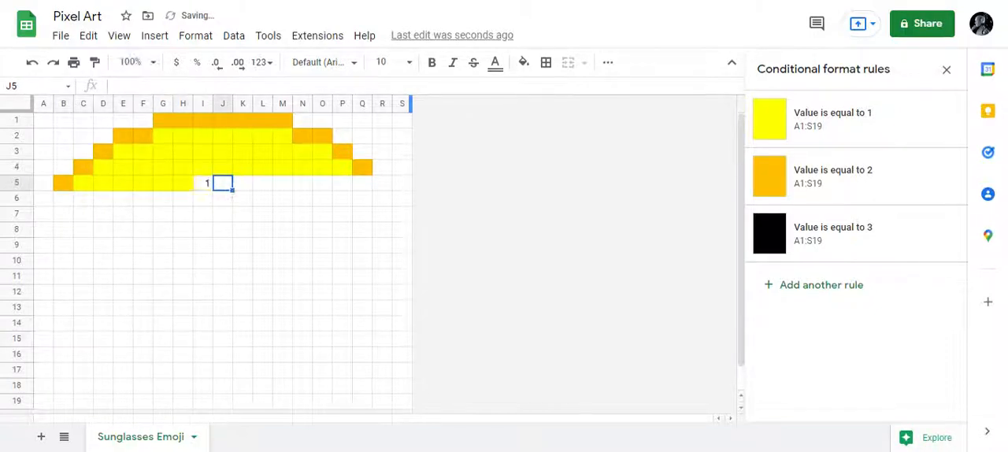
pyautogui.press('1')
pyautogui.press('Right')
pyautogui.press('1')
pyautogui.press('Right')
pyautogui.press('1')
pyautogui.press('Right')
pyautogui.press('1')
pyautogui.press('Right')
pyautogui.press('1')
pyautogui.press('Right')
pyautogui.press('1')
pyautogui.press('Right')
pyautogui.press('1')
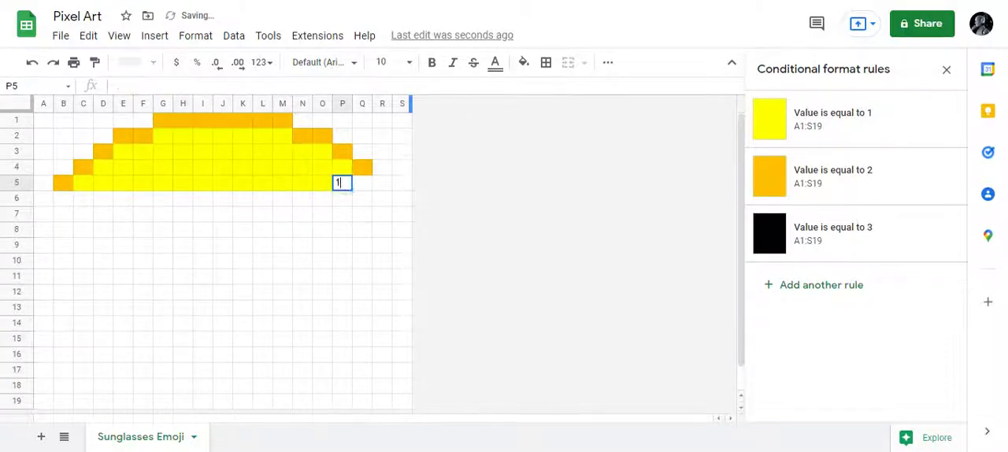
pyautogui.press('Right')
pyautogui.write('1')
pyautogui.press('Right')
pyautogui.write('2')
pyautogui.press('Down')
# - Enter 2 in cell B6 as the left outline pixel of row 6
pyautogui.press('Left')
pyautogui.press('Left')
pyautogui.press('Left')
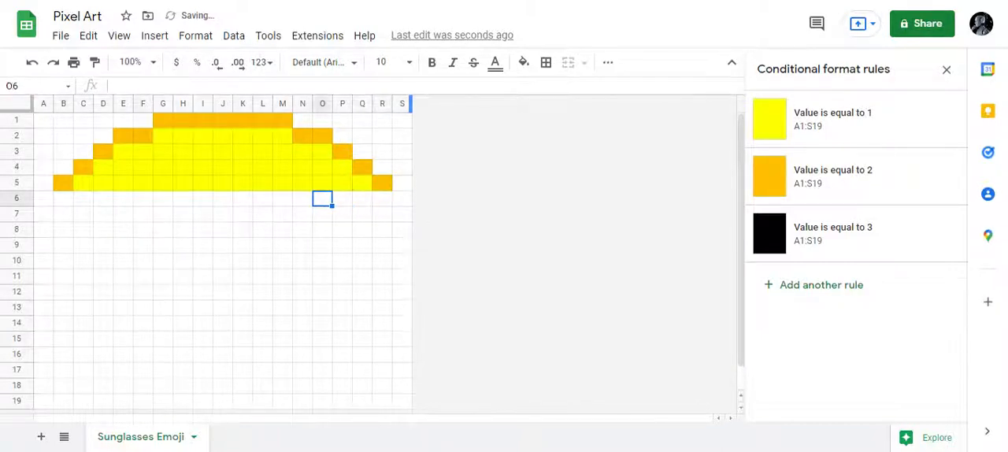
pyautogui.press('Left')
pyautogui.press('Left')
pyautogui.press('Left')
pyautogui.press('Left')
pyautogui.press('Left')
pyautogui.press('Left')
pyautogui.press('Left')
pyautogui.press('Left')
pyautogui.press('Left')
pyautogui.press('Left')
pyautogui.press('Left')
pyautogui.press('Left')
pyautogui.press('Left')
pyautogui.press('Left')
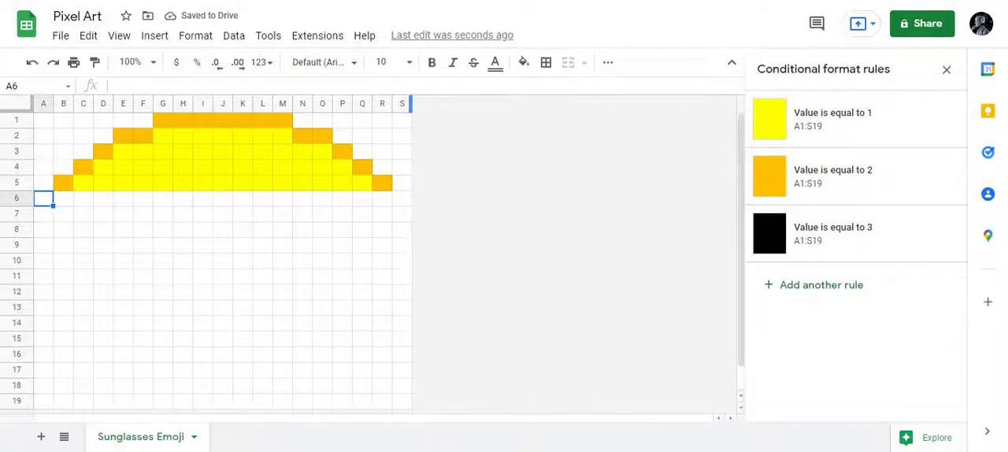
pyautogui.press('Right')
pyautogui.press('2')
pyautogui.press('Right')
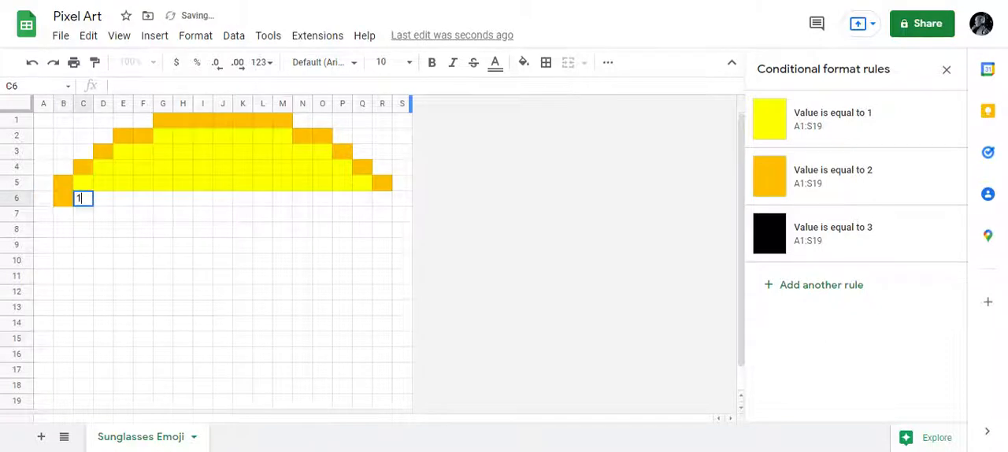
# - Fill row 6 of the face with 1 in each cell from C6 through Q6 and enter 2 in R6 as its right outline
pyautogui.press('1')
pyautogui.press('Right')
pyautogui.press('1')
pyautogui.press('Right')
pyautogui.press('1')
pyautogui.press('Right')
pyautogui.press('1')
pyautogui.press('Right')
pyautogui.press('1')
pyautogui.press('Right')
pyautogui.press('1')
pyautogui.press('Right')
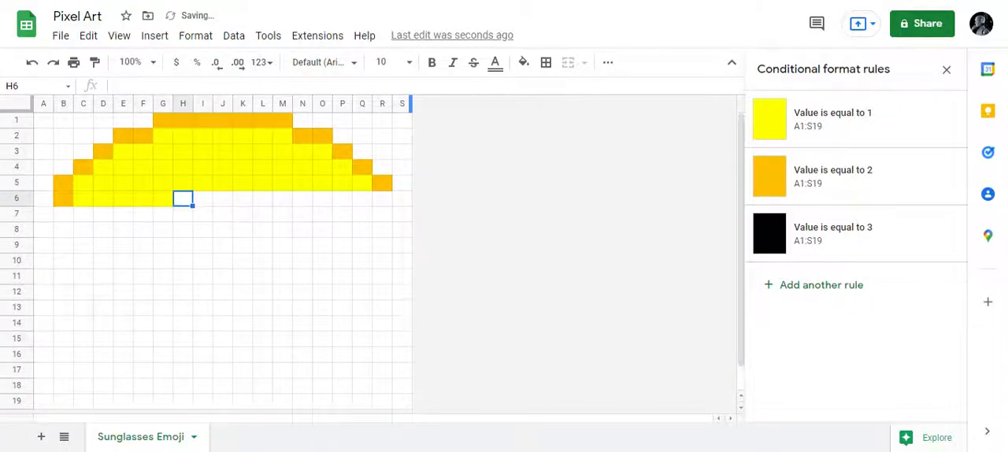
pyautogui.press('1')
pyautogui.press('Right')
pyautogui.press('1')
pyautogui.press('Right')
pyautogui.press('1')
pyautogui.press('Right')
pyautogui.press('1')
pyautogui.press('Right')
pyautogui.press('1')
pyautogui.press('Right')
pyautogui.press('1')
pyautogui.press('Right')
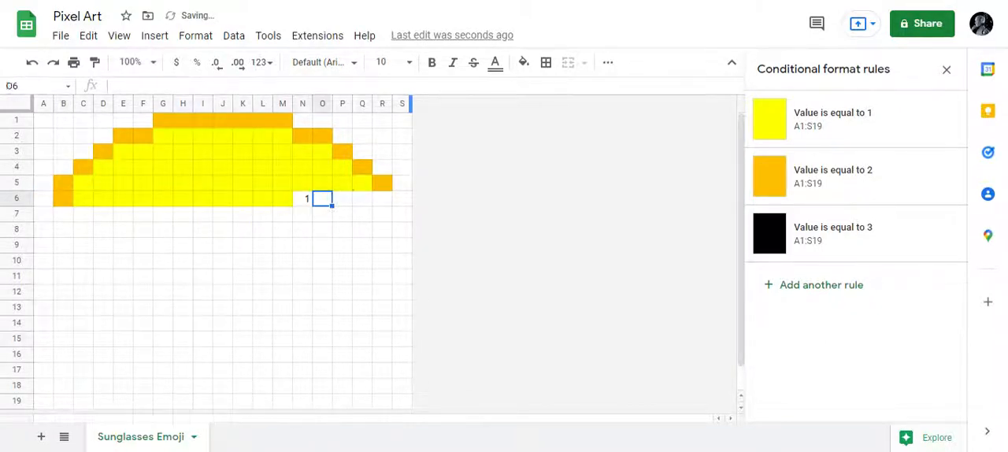
pyautogui.press('1')
pyautogui.press('Right')
pyautogui.press('1')
pyautogui.press('Right')
pyautogui.press('1')
pyautogui.press('Right')
pyautogui.write('1')
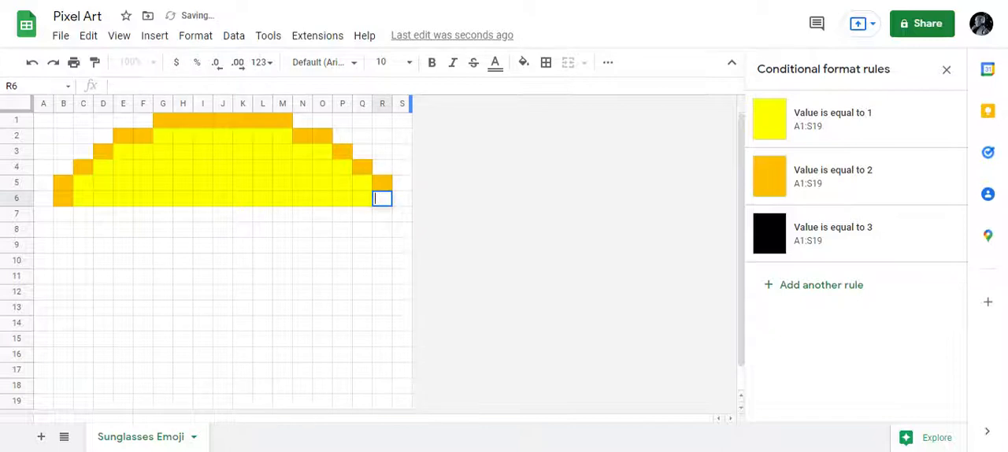
pyautogui.write('2')
pyautogui.press('Return')
# - Enter 3 in each cell from A7 through I7 for the left top of the sunglasses and 1 in J7 for the gap
pyautogui.press('Left')
pyautogui.press('Left')
pyautogui.press('Left')
pyautogui.press('Left')
pyautogui.press('Left')
pyautogui.press('Left')
pyautogui.press('Left')
pyautogui.press('Left')
pyautogui.press('Left')
pyautogui.press('Left')
pyautogui.press('Left')
pyautogui.press('Left')
pyautogui.press('Left')
pyautogui.press('Left')
pyautogui.press('Left')
pyautogui.press('Left')
pyautogui.press('Left')
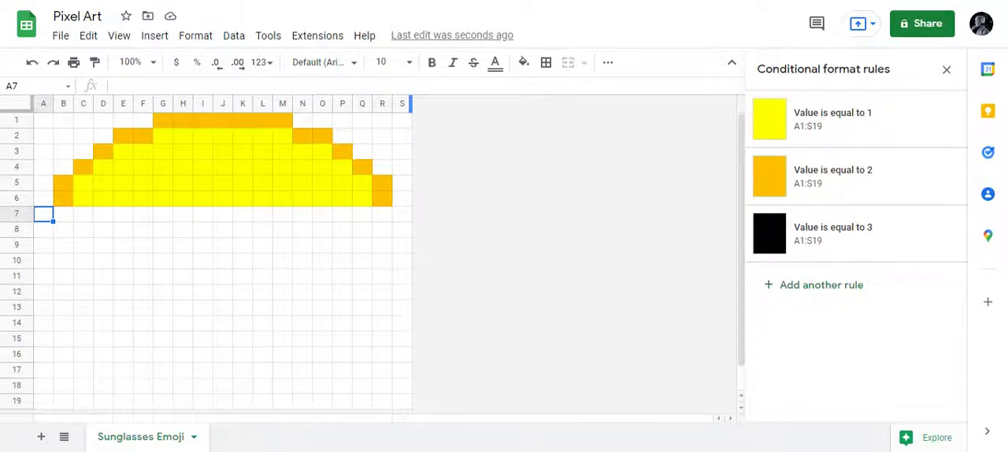
pyautogui.press('3')
pyautogui.press('Right')
pyautogui.press('3')
pyautogui.press('Right')
pyautogui.press('3')
pyautogui.press('Right')
pyautogui.press('3')
pyautogui.press('Right')
pyautogui.press('3')
pyautogui.press('Right')
pyautogui.press('3')
pyautogui.press('Right')
pyautogui.press('3')
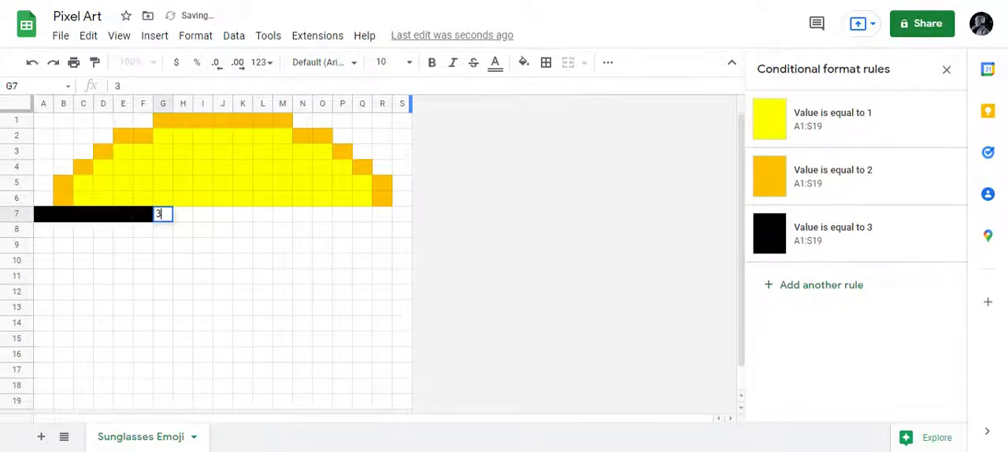
pyautogui.press('Right')
pyautogui.press('3')
pyautogui.press('Right')
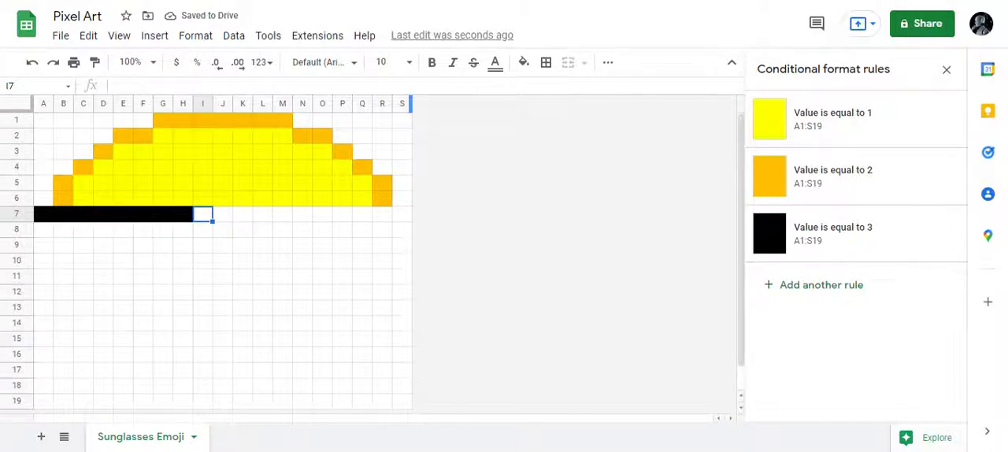
pyautogui.write('3')
pyautogui.press('Right')
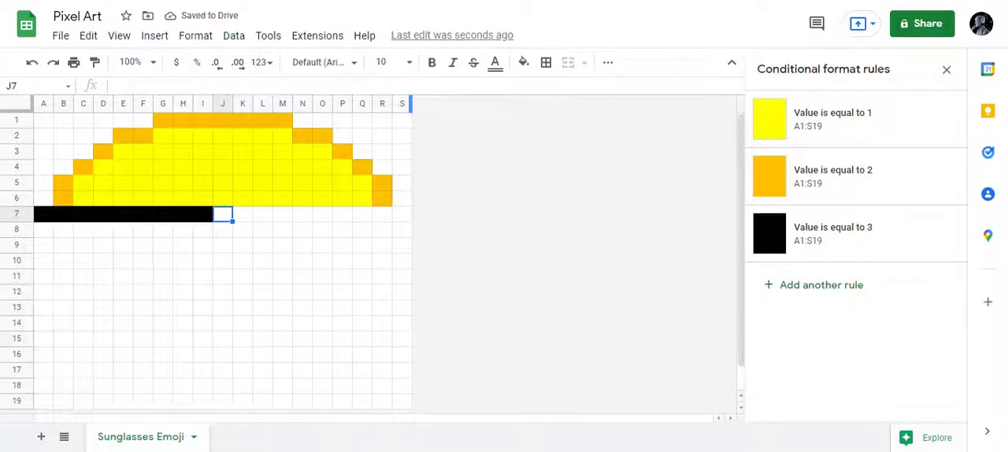
pyautogui.write('1')
pyautogui.press('Right')
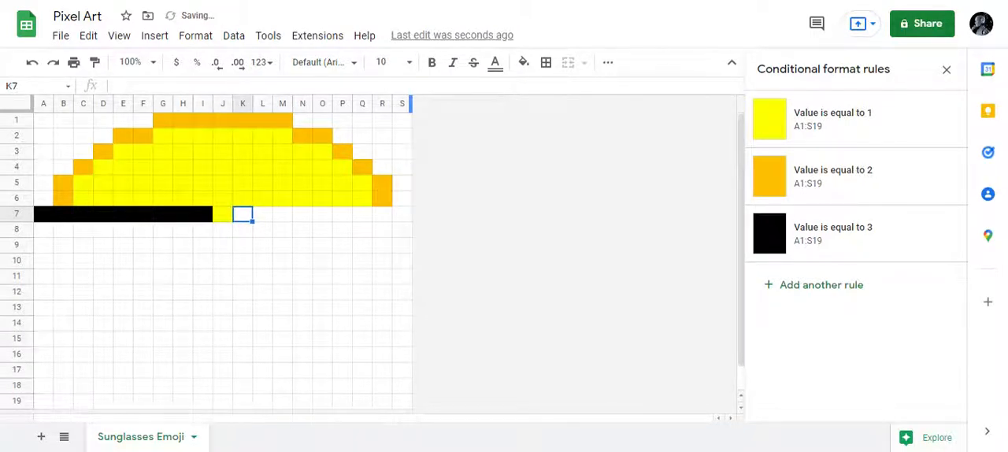
# - Enter 3 in each cell from K7 through S7 for the right top of the sunglasses
pyautogui.write('3')
pyautogui.press('Right')
pyautogui.write('3')
pyautogui.press('Right')
pyautogui.write('3')
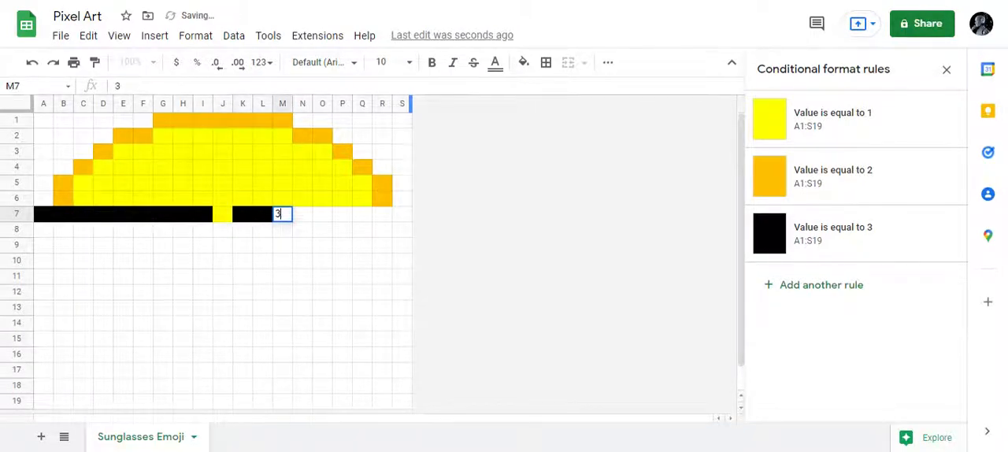
pyautogui.press('Right')
pyautogui.write('3')
pyautogui.press('Right')
pyautogui.write('3')
pyautogui.press('Right')
pyautogui.write('3')
pyautogui.press('Right')
pyautogui.write('3')
pyautogui.press('Right')
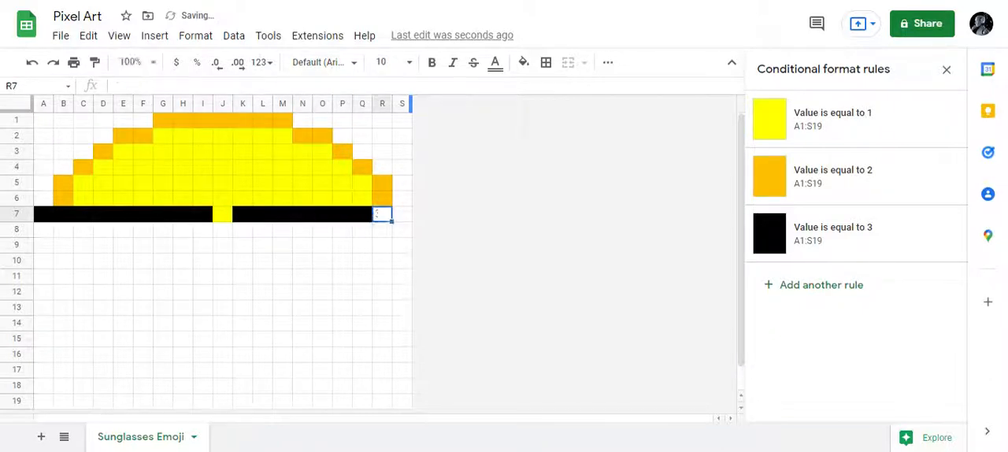
pyautogui.write('3')
pyautogui.press('Right')
pyautogui.write('3')
pyautogui.press('Return')
# - Fill row 8 of the sunglasses with 3 in every cell from A8 through S8, including the bridge
pyautogui.press('Down')
pyautogui.press('Left')
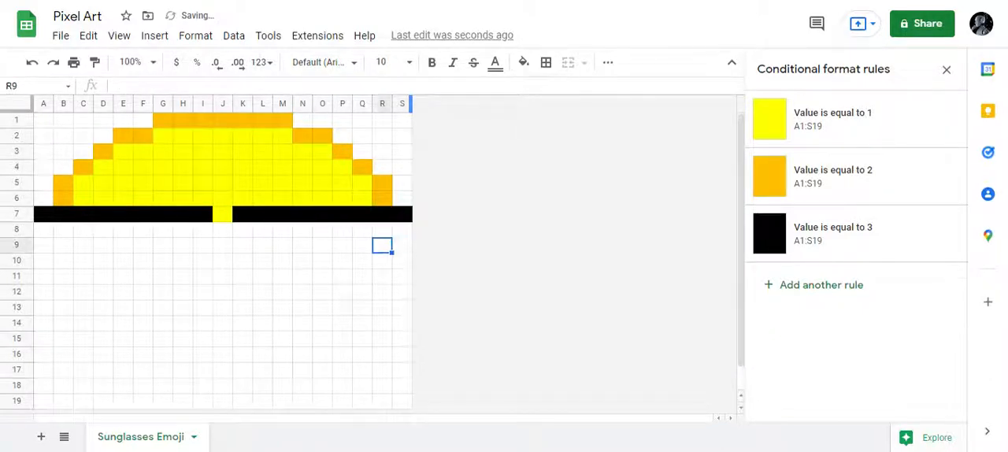
pyautogui.press('Left')
pyautogui.press('Home')
pyautogui.press('Up')
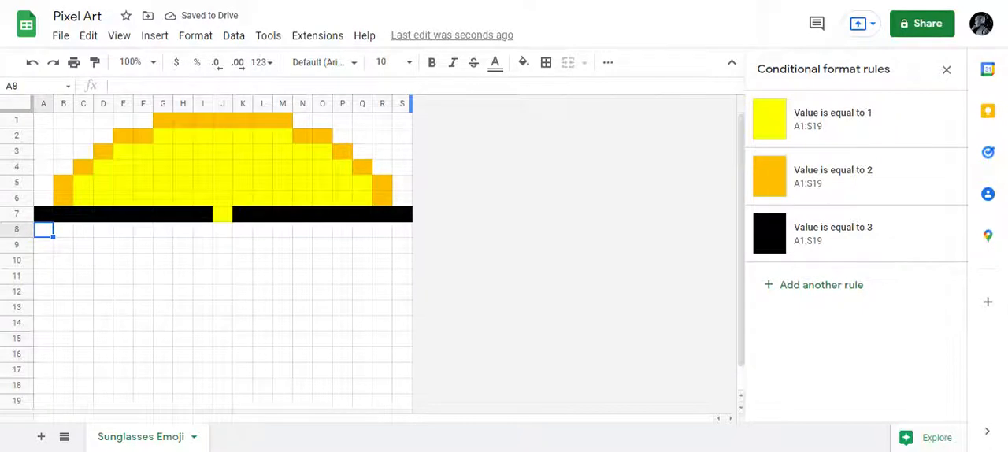
pyautogui.press('3')
pyautogui.press('Right')
pyautogui.press('3')
pyautogui.press('Right')
pyautogui.press('3')
pyautogui.press('Right')
pyautogui.press('3')
pyautogui.press('Right')
pyautogui.press('3')
pyautogui.press('Right')
pyautogui.press('3')
pyautogui.press('Right')
pyautogui.press('3')
pyautogui.press('Right')
pyautogui.press('3')
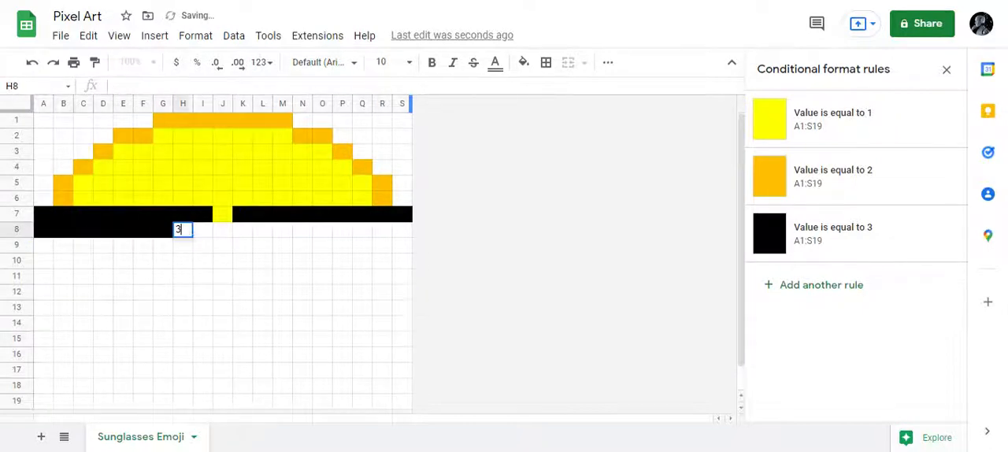
pyautogui.press('Right')
pyautogui.press('3')
pyautogui.press('Right')
pyautogui.press('3')
pyautogui.press('Right')
pyautogui.press('3')
pyautogui.press('Right')
pyautogui.press('3')
pyautogui.press('Right')
pyautogui.press('3')
pyautogui.press('Right')
pyautogui.press('3')
pyautogui.press('Right')
pyautogui.press('3')
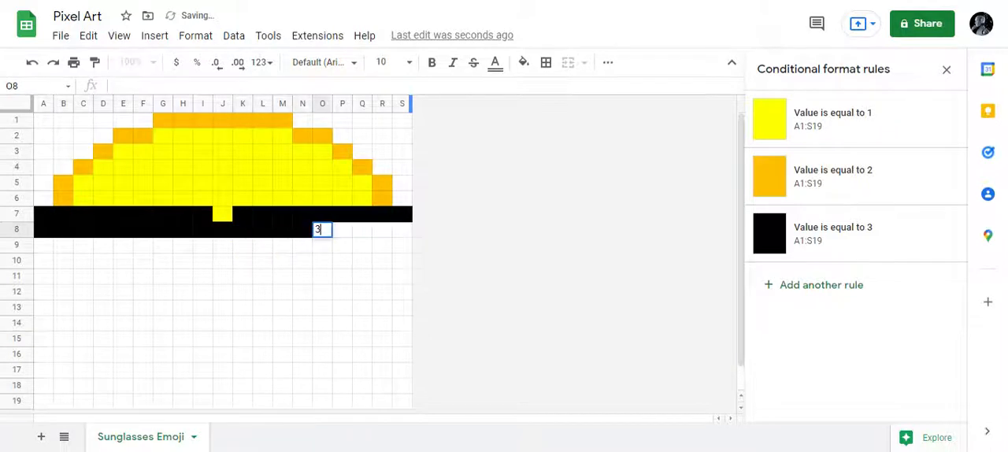
pyautogui.press('Right')
pyautogui.press('3')
pyautogui.press('Right')
pyautogui.press('3')
pyautogui.press('Right')
pyautogui.press('3')
pyautogui.press('Right')
pyautogui.press('3')
pyautogui.press('Return')
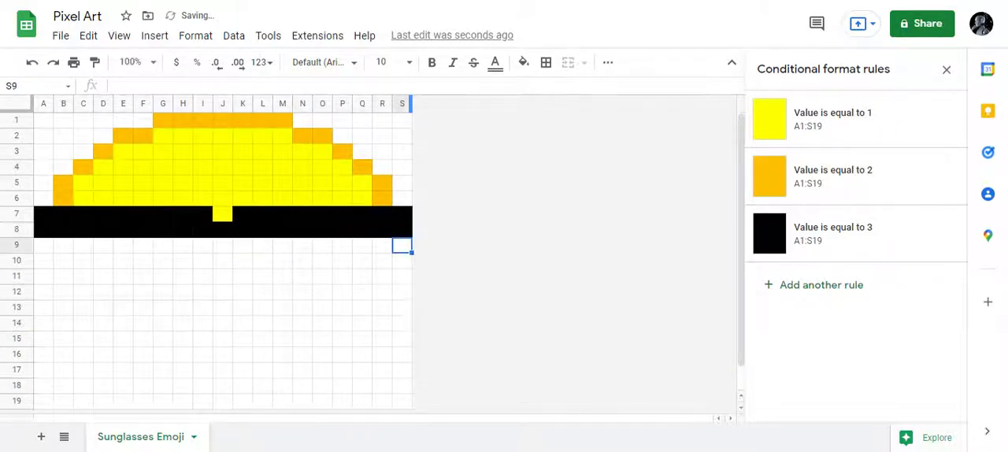
# - Enter 2 in A9 as the left outline and 3 in each cell from B9 through I9 for the left lens
pyautogui.press('Left')
pyautogui.press('Left')
pyautogui.press('Left')
pyautogui.press('Left')
pyautogui.press('Left')
pyautogui.press('Left')
pyautogui.press('Left')
pyautogui.press('Left')
pyautogui.press('Left')
pyautogui.press('Left')
pyautogui.press('Left')
pyautogui.press('Left')
pyautogui.press('Left')
pyautogui.press('Left')
pyautogui.press('Left')
pyautogui.press('Left')
pyautogui.press('Left')
pyautogui.press('Left')
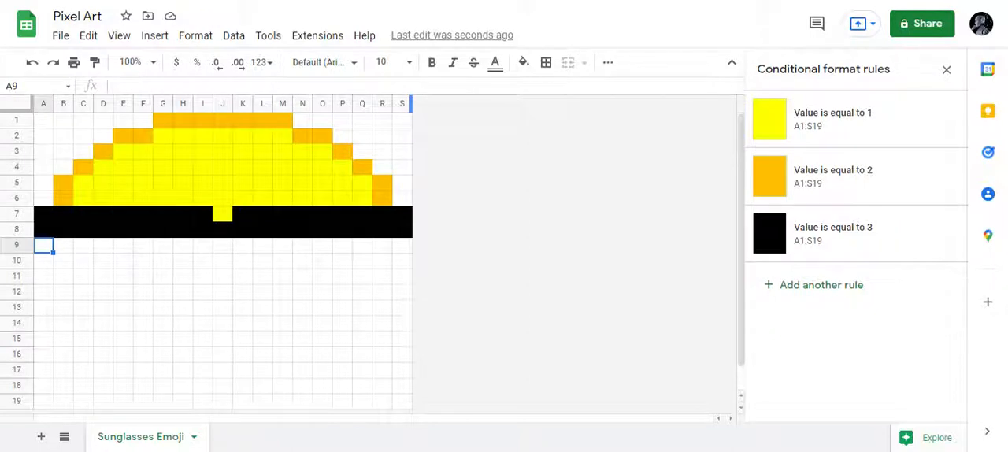
pyautogui.write('2')
pyautogui.press('Right')
pyautogui.write('3')
pyautogui.press('Right')
pyautogui.write('3')
pyautogui.press('Right')
pyautogui.write('3')
pyautogui.press('Right')
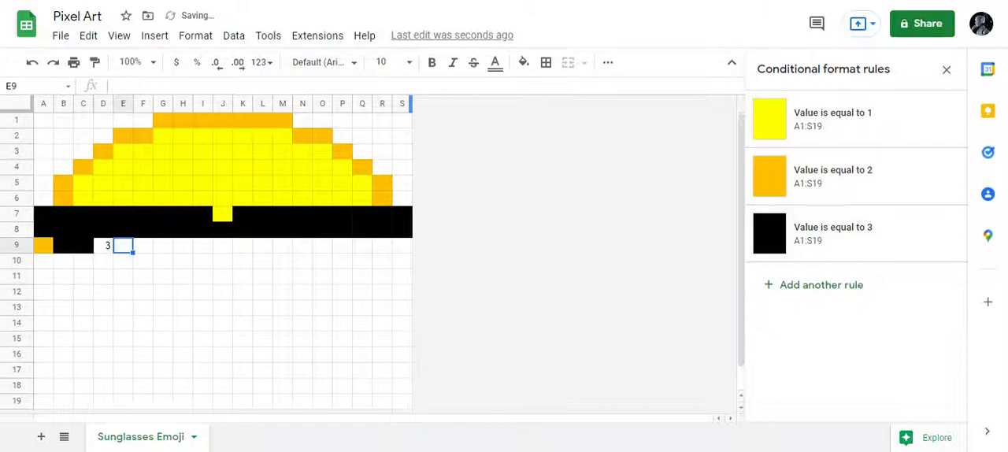
pyautogui.press('3')
pyautogui.press('Right')
pyautogui.press('3')
pyautogui.press('Right')
pyautogui.press('3')
pyautogui.press('Right')
pyautogui.press('3')
pyautogui.press('Right')
pyautogui.press('3')
pyautogui.press('Right')
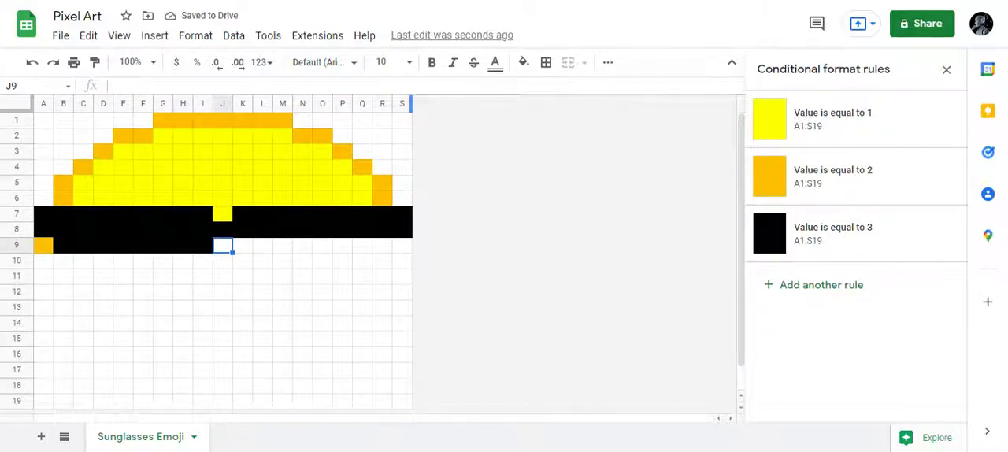
# - Complete row 9 with 1 in J9, 3 in each cell from K9 through R9, and 2 in S9 as the right outline
pyautogui.write('1')
pyautogui.press('Right')
pyautogui.write('3')
pyautogui.press('Right')
pyautogui.press('3')
pyautogui.press('Right')
pyautogui.press('3')
pyautogui.press('Right')
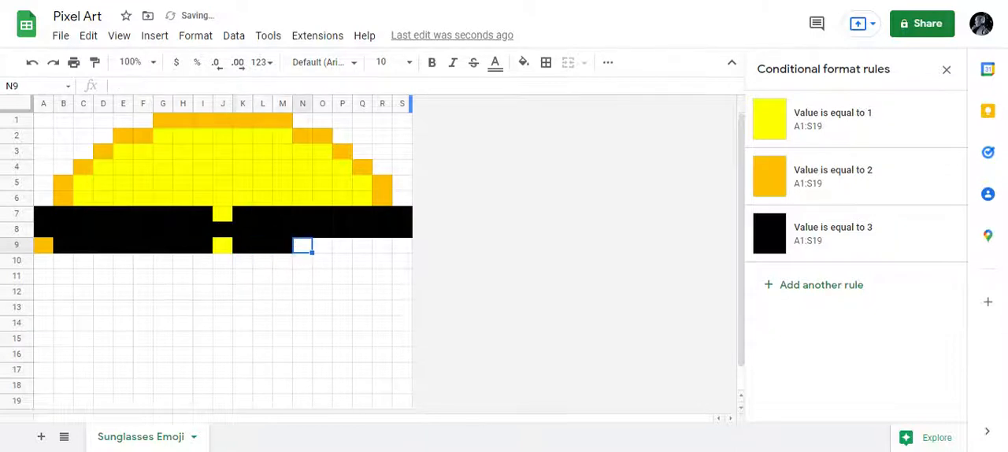
pyautogui.press('3')
pyautogui.press('Right')
pyautogui.press('3')
pyautogui.press('Right')
pyautogui.press('3')
pyautogui.press('Right')
pyautogui.press('3')
pyautogui.press('Right')
pyautogui.press('3')
pyautogui.press('Right')
pyautogui.write('2')
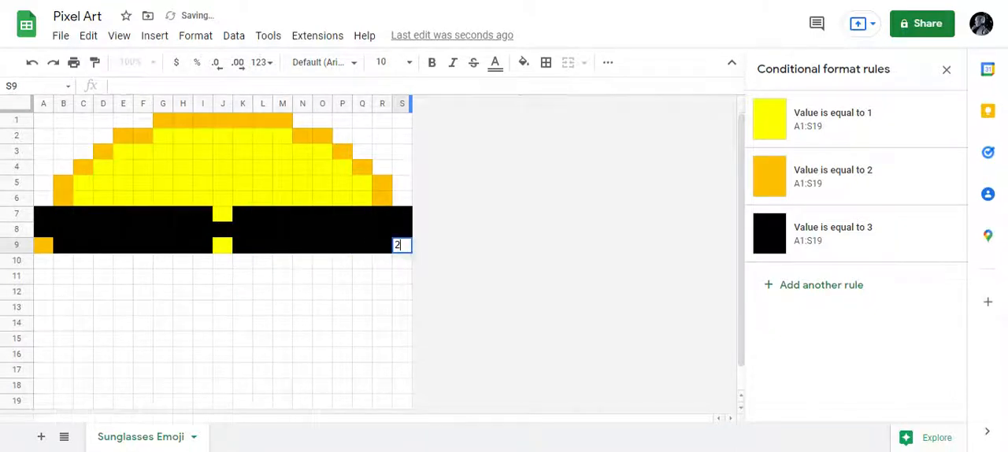
pyautogui.press('Return')
# - Enter 2 in A10 as the left outline and 3 in each cell from B10 through H10 for the left lens
pyautogui.press('Left')
pyautogui.press('Left')
pyautogui.press('Left')
pyautogui.press('Left')
pyautogui.press('Left')
pyautogui.press('Left')
pyautogui.press('Left')
pyautogui.press('Left')
pyautogui.press('Left')
pyautogui.press('Left')
pyautogui.press('Left')
pyautogui.press('Left')
pyautogui.press('Left')
pyautogui.press('Left')
pyautogui.press('Left')
pyautogui.press('Left')
pyautogui.press('Left')
pyautogui.press('Left')
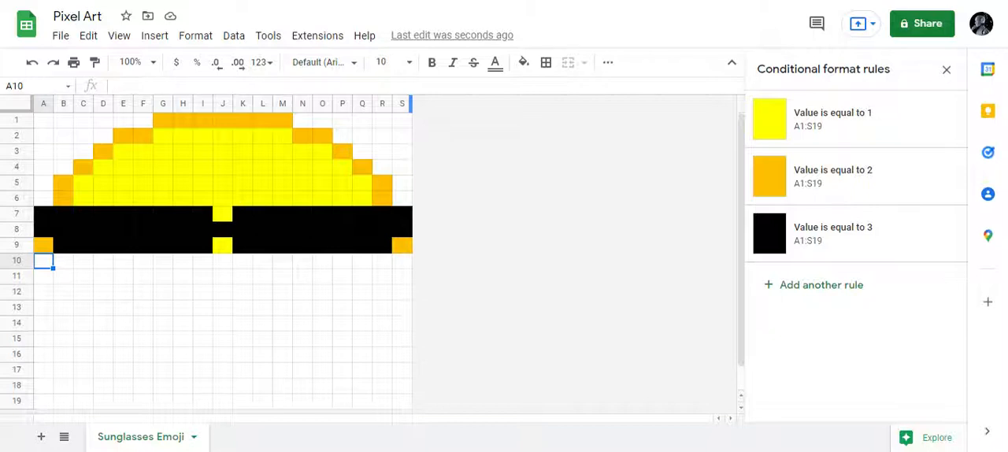
pyautogui.write('2\t3\t3\t3\t')
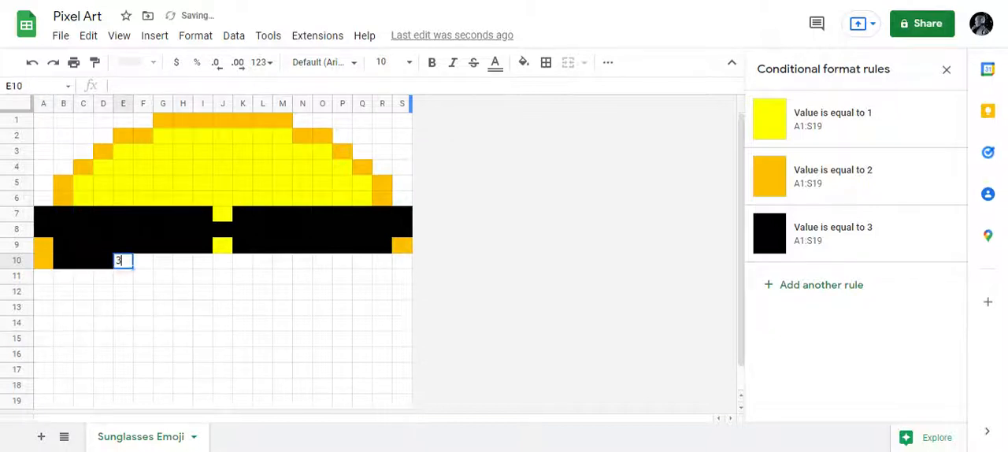
pyautogui.write('3\t3\t3\t3\t')
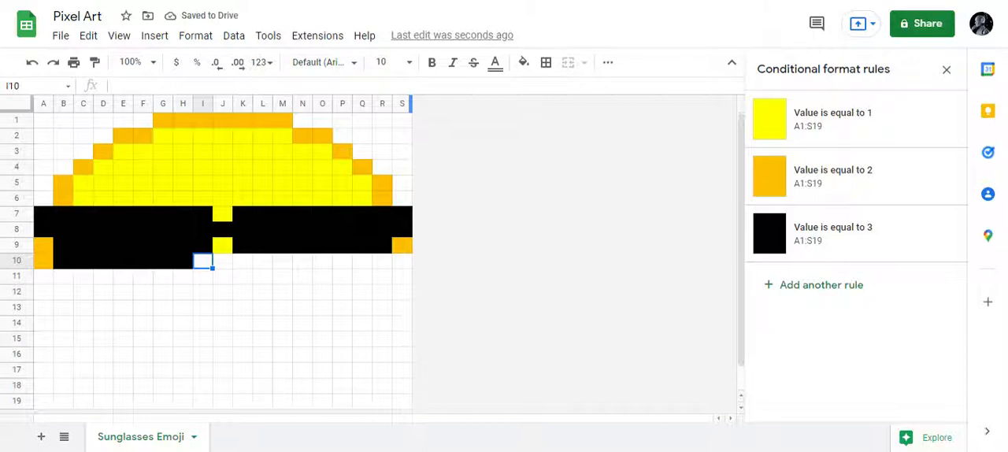
pyautogui.write('1\t1\t1\t')
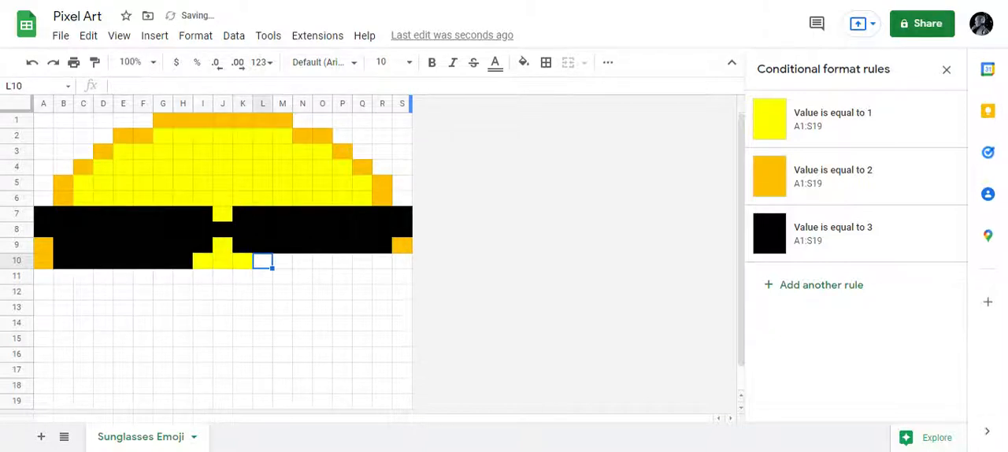
pyautogui.write('3')
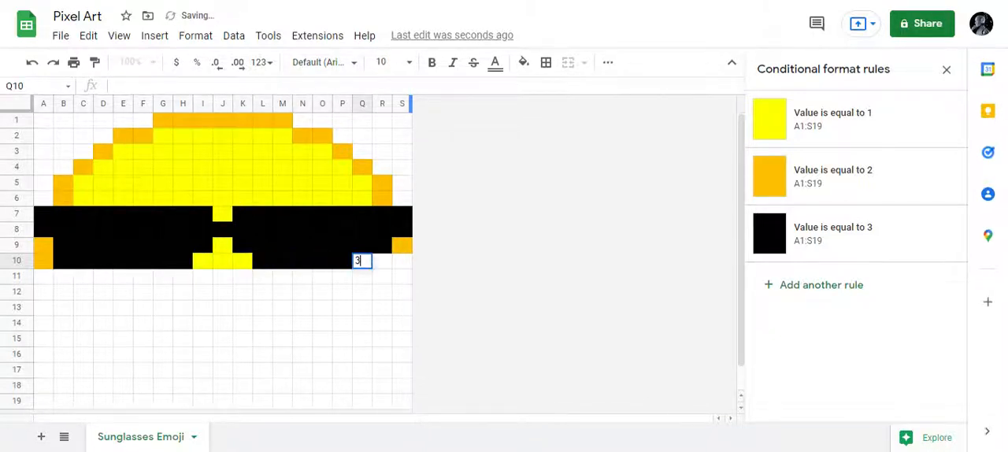
pyautogui.write('\t3\t3\t3\t3\t3\t3\t2')
# - Complete row 10 with 1 in I10 through K10, 3 in L10 through R10, and 2 in S10 as the right outline
pyautogui.press('Return')
# - Start row 11 with 2 in A11, 1 in B11, and 3 in each cell from C11 through G11 for the left lens
pyautogui.press('Left')
pyautogui.press('Left')
pyautogui.press('Left')
pyautogui.press('Left')
pyautogui.press('Left')
pyautogui.press('Left')
pyautogui.press('Left')
pyautogui.press('Left')
pyautogui.press('Left')
pyautogui.press('Left')
pyautogui.press('Left')
pyautogui.press('Left')
pyautogui.press('Left')
pyautogui.press('Left')
pyautogui.press('Left')
pyautogui.press('Left')
pyautogui.press('Left')
pyautogui.press('Left')
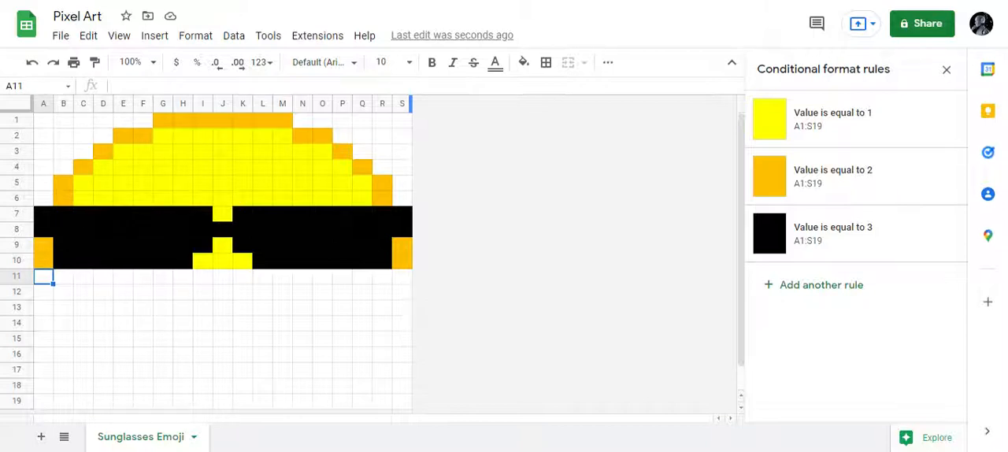
pyautogui.write('2')
pyautogui.press('Tab')
pyautogui.write('1')
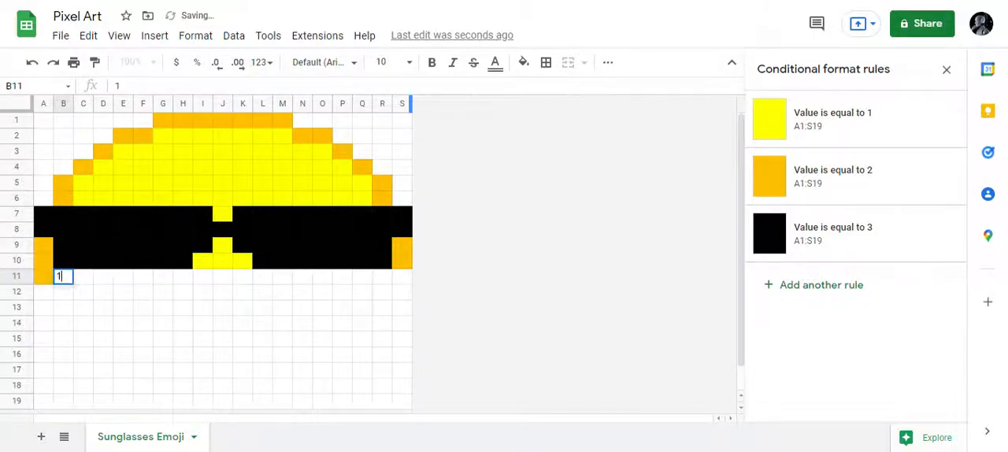
pyautogui.press('Tab')
pyautogui.write('3')
pyautogui.press('Tab')
pyautogui.write('3')
pyautogui.press('Tab')
pyautogui.write('3')
pyautogui.press('Tab')
pyautogui.write('3')
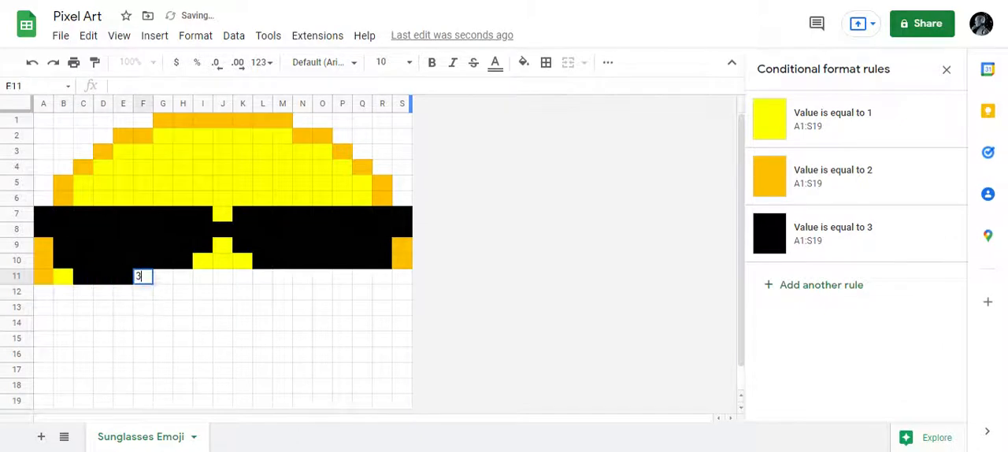
pyautogui.press('Tab')
pyautogui.write('3')
pyautogui.press('Tab')
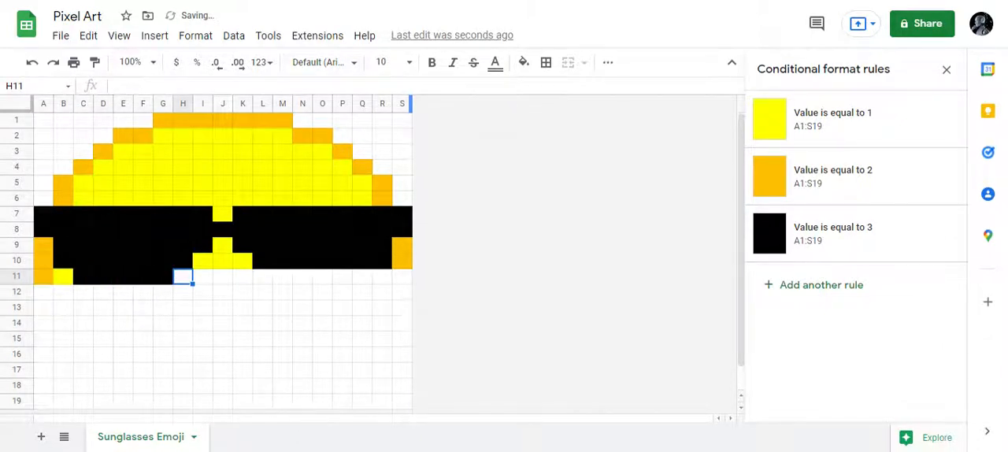
# - Enter 1 in each cell from H11 through L11 for the yellow area between the lenses
pyautogui.write('1')
pyautogui.press('Tab')
pyautogui.write('1')
pyautogui.press('Tab')
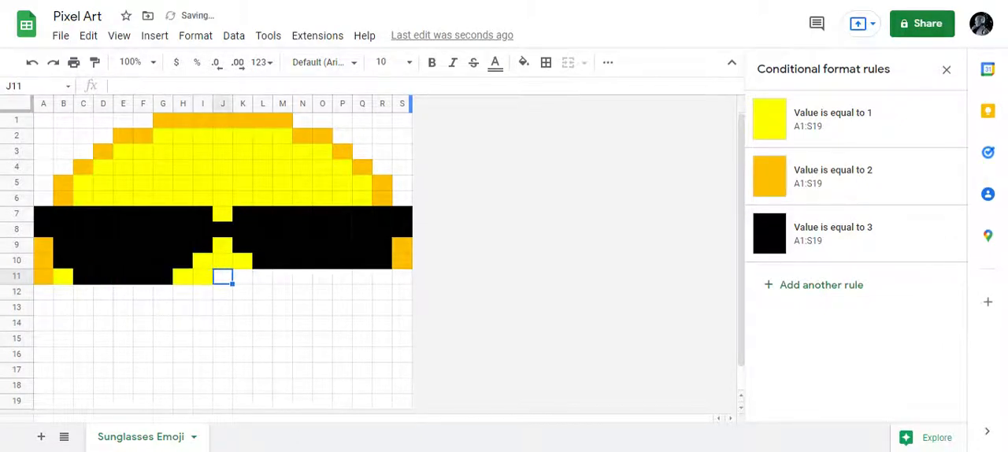
pyautogui.write('1')
pyautogui.press('Tab')
pyautogui.write('1')
pyautogui.press('Tab')
pyautogui.write('1')
pyautogui.press('Tab')
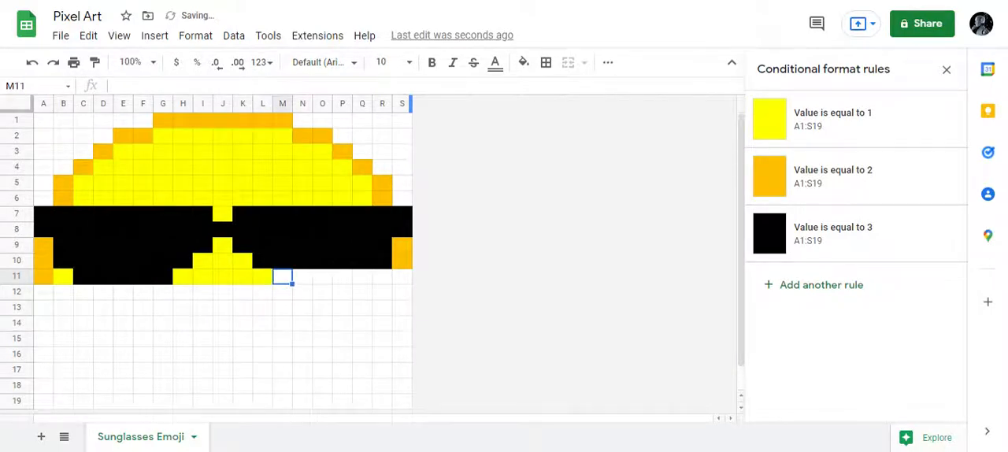
# - Complete row 11 with 3 in each cell from M11 through Q11, 1 in R11, and 2 in S11
pyautogui.write('3\t3\t3\t3\t')
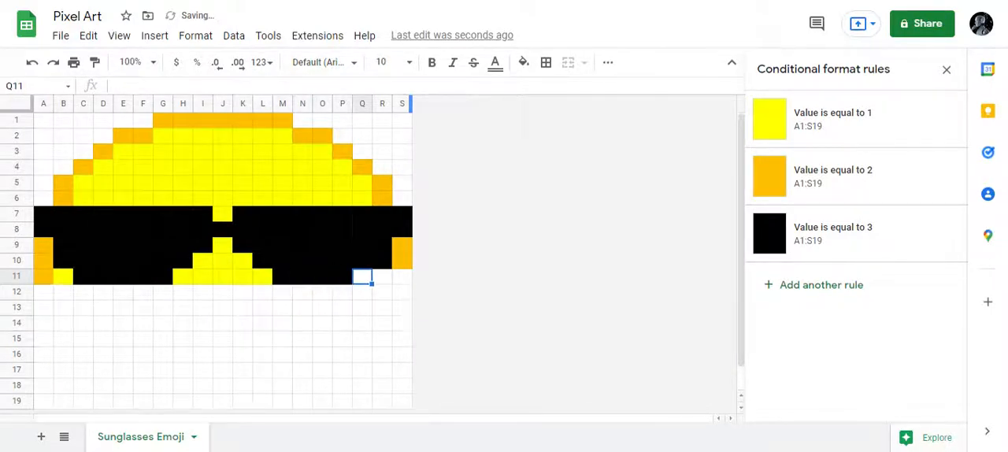
pyautogui.write('3\t')
pyautogui.write('1')
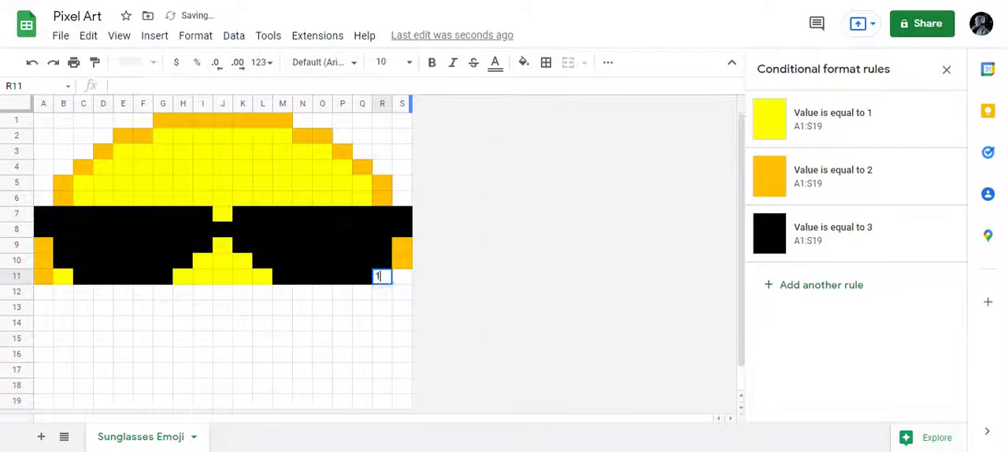
pyautogui.press('Tab')
pyautogui.write('2')
pyautogui.press('Return')
# - Fill row 12 with 1 in each cell from B12 through R12, with 2 in A12 and S12 as outlines
pyautogui.press('Left')
pyautogui.press('Left')
pyautogui.press('Left')
pyautogui.press('Left')
pyautogui.press('Left')
pyautogui.press('Left')
pyautogui.press('Left')
pyautogui.press('Left')
pyautogui.press('Left')
pyautogui.press('Left')
pyautogui.press('Left')
pyautogui.press('Left')
pyautogui.press('Left')
pyautogui.press('Left')
pyautogui.press('Left')
pyautogui.press('Left')
pyautogui.press('Left')
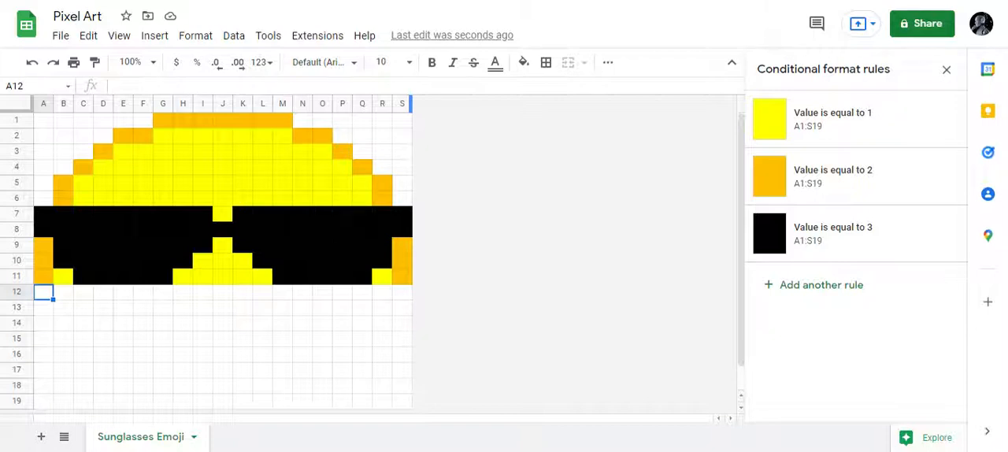
pyautogui.write('2')
pyautogui.press('Tab')
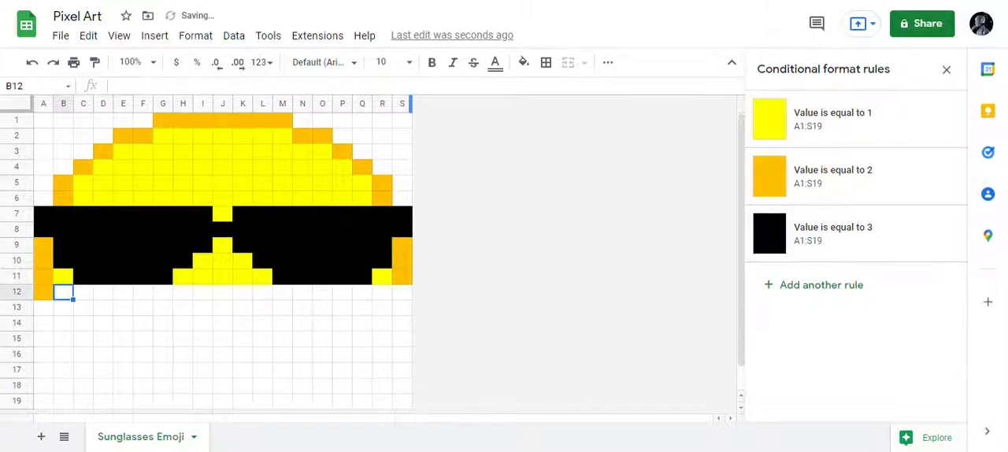
pyautogui.write('1')
pyautogui.press('Tab')
pyautogui.write('1\t1\t1\t1\t1\t1\t1')
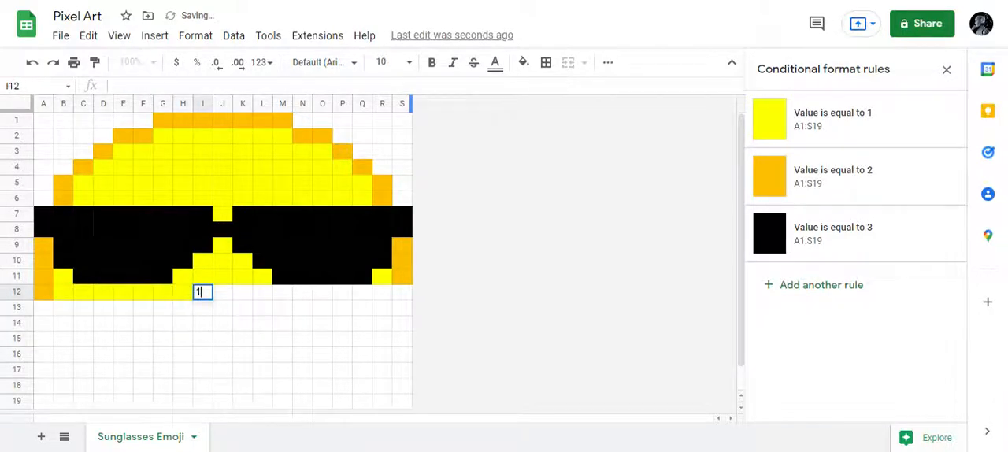
pyautogui.write('\t1')
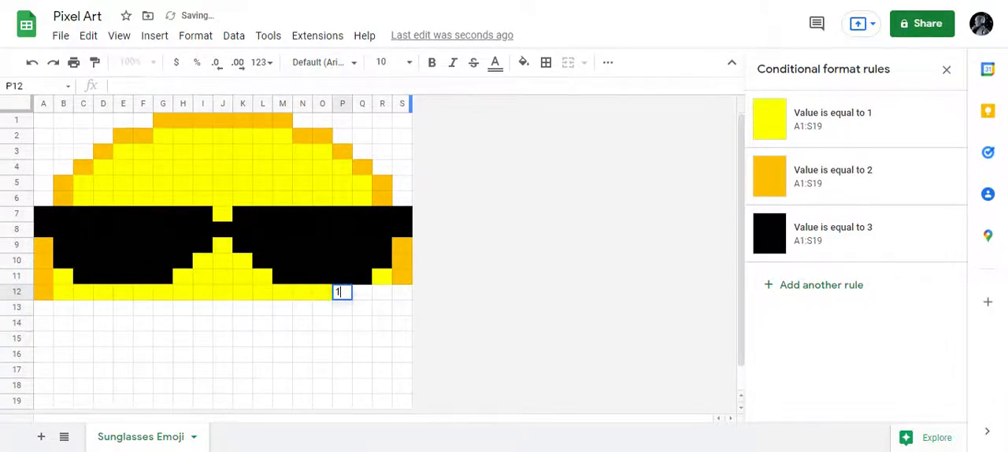
pyautogui.write('\t1\t1\t1\t1\t1\t1\t1\t1\t2')
pyautogui.press('Return')
# - Start row 13 with 2 in A13, 1 in each cell from B13 through D13, and 3 in E13
pyautogui.press('Left')
pyautogui.press('Left')
pyautogui.press('Left')
pyautogui.press('Left')
pyautogui.press('Left')
pyautogui.press('Left')
pyautogui.press('Left')
pyautogui.press('Left')
pyautogui.press('Left')
pyautogui.press('Left')
pyautogui.press('Left')
pyautogui.press('Left')
pyautogui.press('Left')
pyautogui.press('Left')
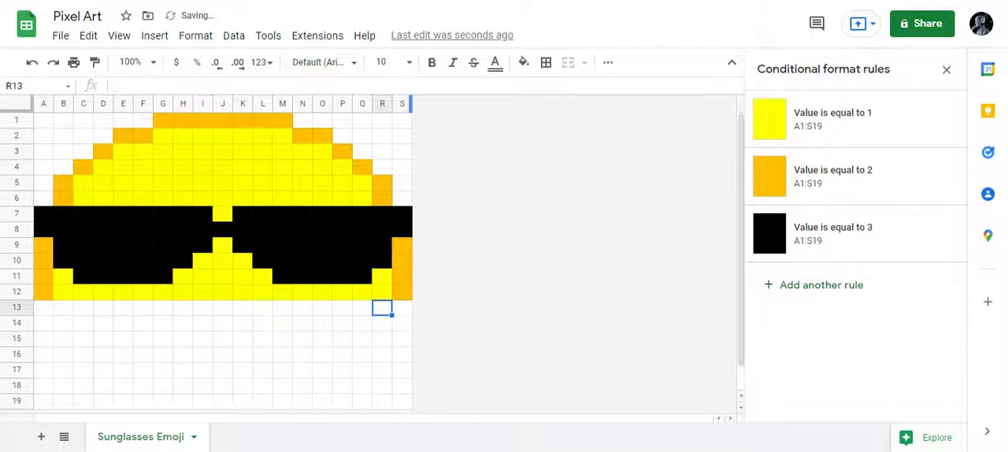
pyautogui.press('Left')
pyautogui.press('Left')
pyautogui.press('Left')
pyautogui.press('Left')
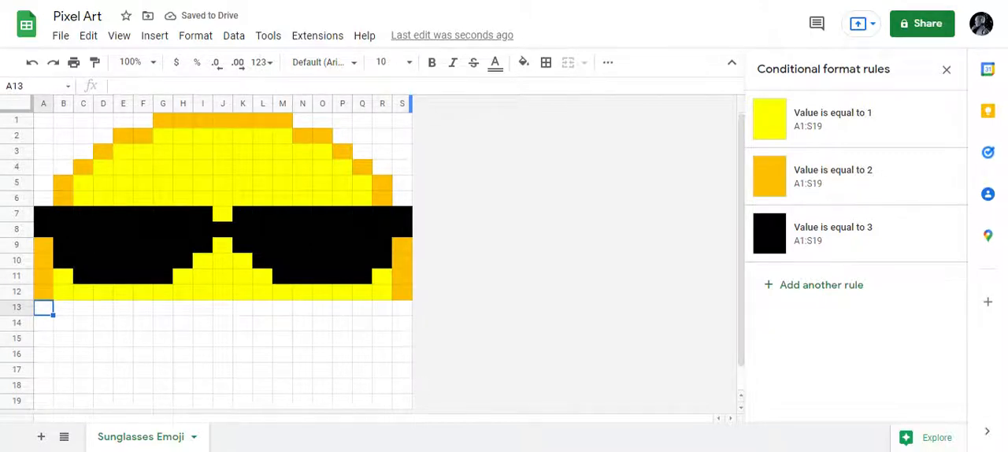
pyautogui.press('Tab')
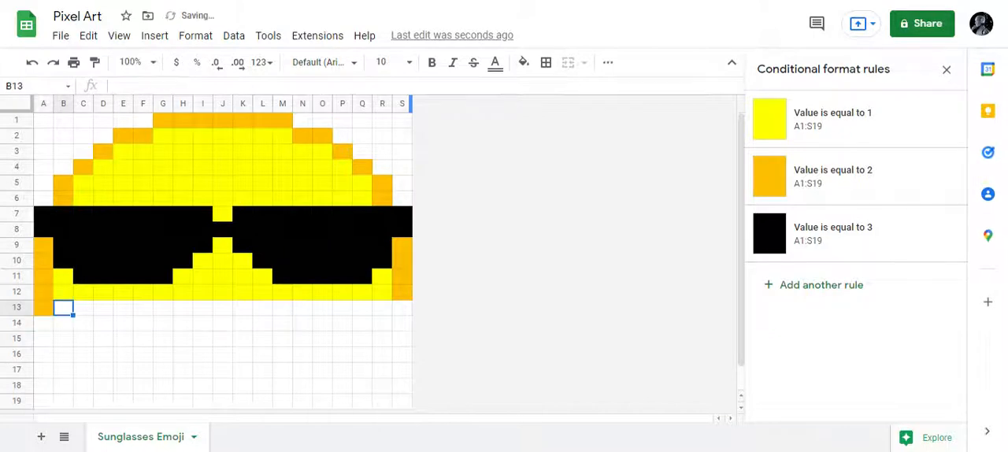
pyautogui.write('1')
pyautogui.press('Tab')
pyautogui.write('1')
pyautogui.press('Tab')
pyautogui.write('1')
pyautogui.press('Tab')
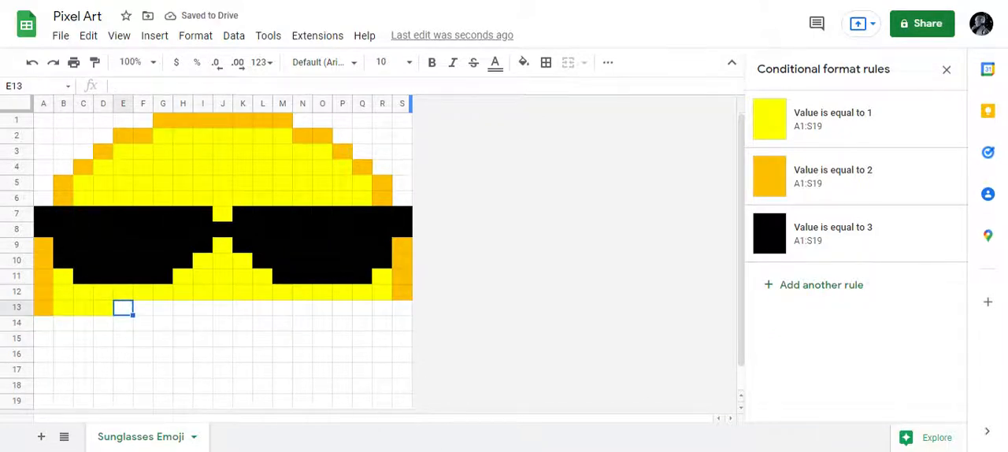
pyautogui.write('3')
pyautogui.press('Tab')
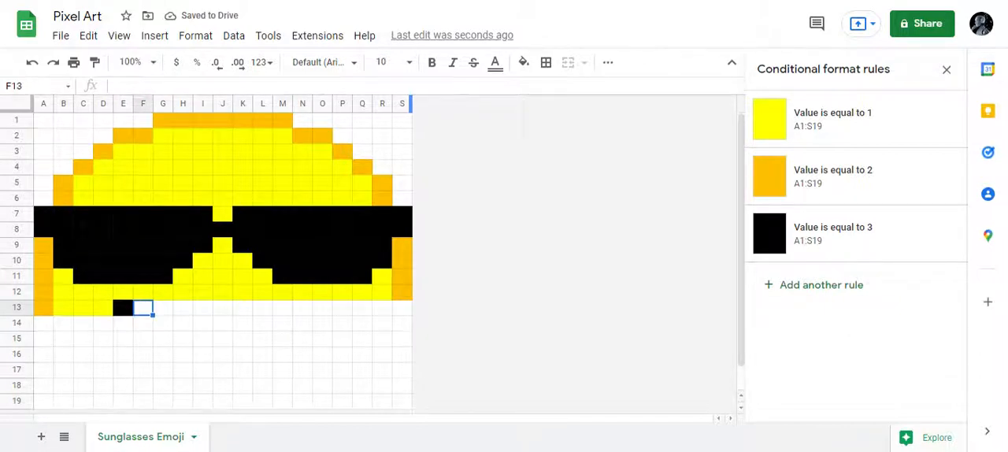
# - Enter 2 in S13, 1 in each cell from R13 back through P13, and 3 in O13
pyautogui.press('Right')
pyautogui.press('Right')
pyautogui.press('Right')
pyautogui.press('Right')
pyautogui.press('Right')
pyautogui.press('Right')
pyautogui.press('Right')
pyautogui.press('Right')
pyautogui.press('Right')
pyautogui.press('Right')
pyautogui.press('Right')
pyautogui.press('Right')
pyautogui.press('Right')
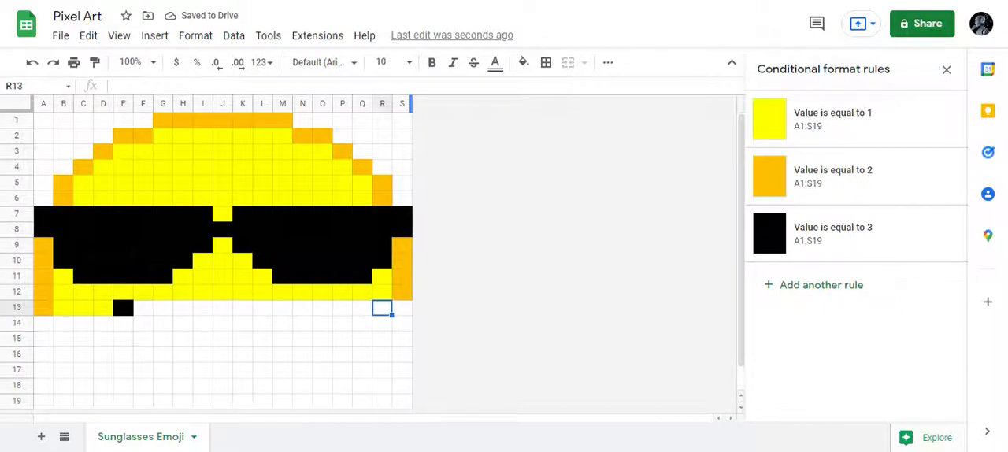
pyautogui.write('2')
pyautogui.press('Left')
pyautogui.write('1')
pyautogui.press('Left')
pyautogui.write('1')
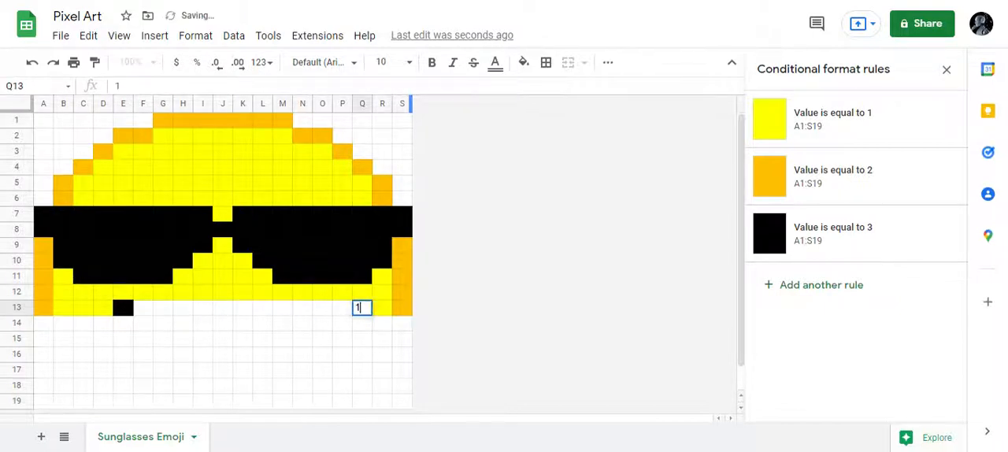
pyautogui.press('Left')
pyautogui.write('1')
pyautogui.press('Left')
pyautogui.write('3')
pyautogui.press('Left')
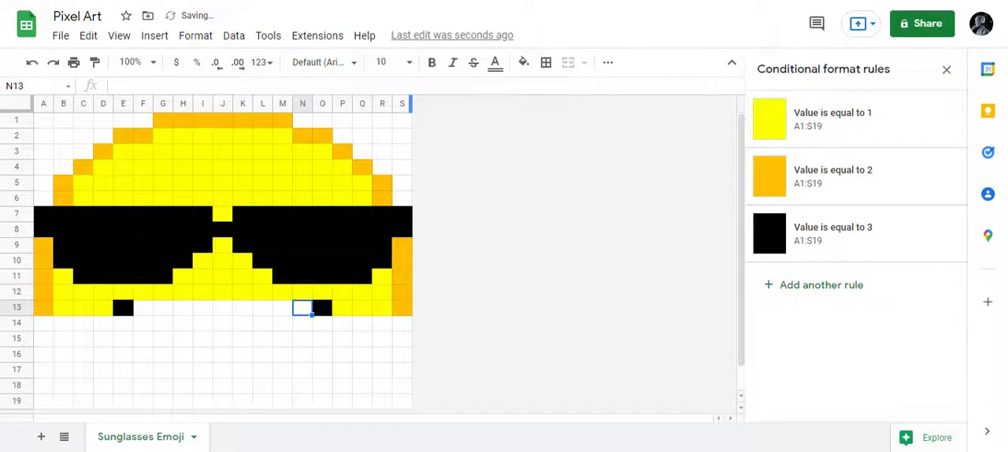
# - Complete row 13 with 1 in each cell from N13 back through F13
pyautogui.press('1')
pyautogui.press('Left')
pyautogui.press('1')
pyautogui.press('Left')
pyautogui.press('1')
pyautogui.press('Left')
pyautogui.press('1')
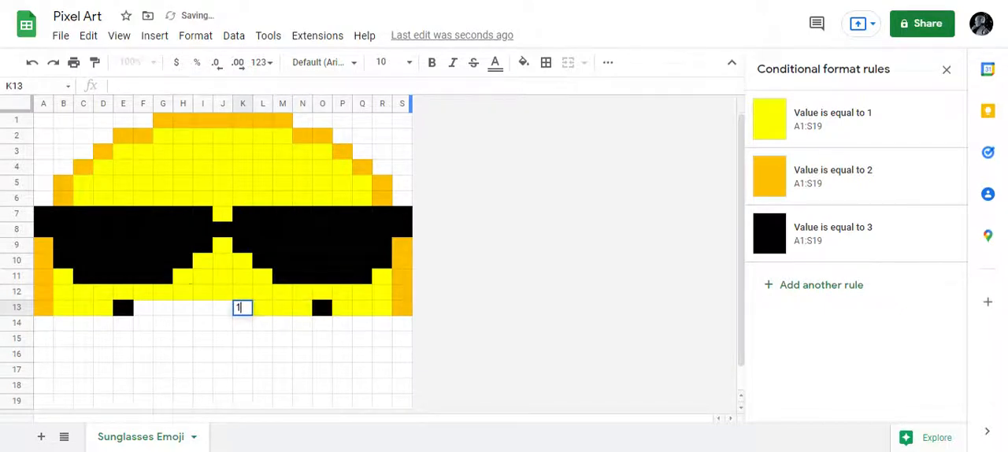
pyautogui.press('Left')
pyautogui.press('1')
pyautogui.press('Left')
pyautogui.press('1')
pyautogui.press('Left')
pyautogui.press('1')
pyautogui.press('Left')
pyautogui.press('1')
# - Start row 14 with 2 in B14, 1 in each cell from C14 through E14, and 3 in F14
pyautogui.press('Left')
pyautogui.write('1')
pyautogui.press('Left')
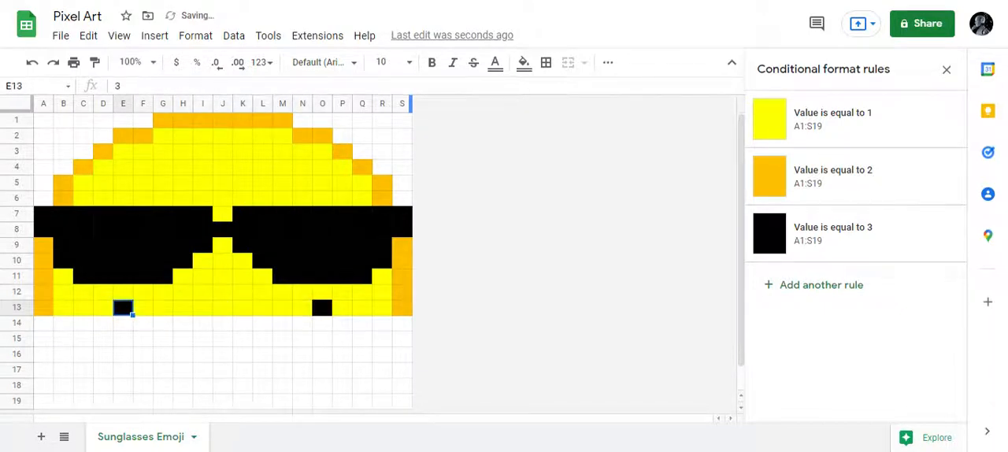
pyautogui.press('Down')
pyautogui.press('Left')
pyautogui.press('Left')
pyautogui.press('Left')
pyautogui.press('Left')
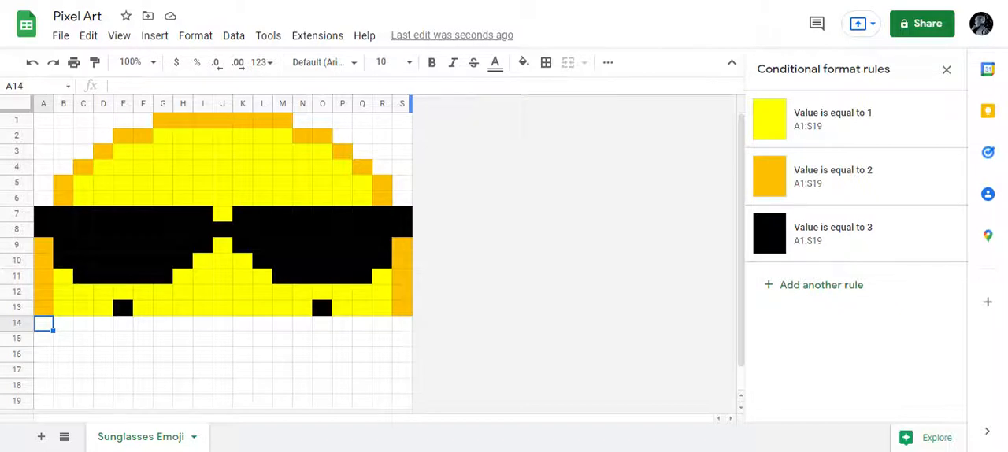
pyautogui.press('Right')
pyautogui.write('2')
pyautogui.press('Right')
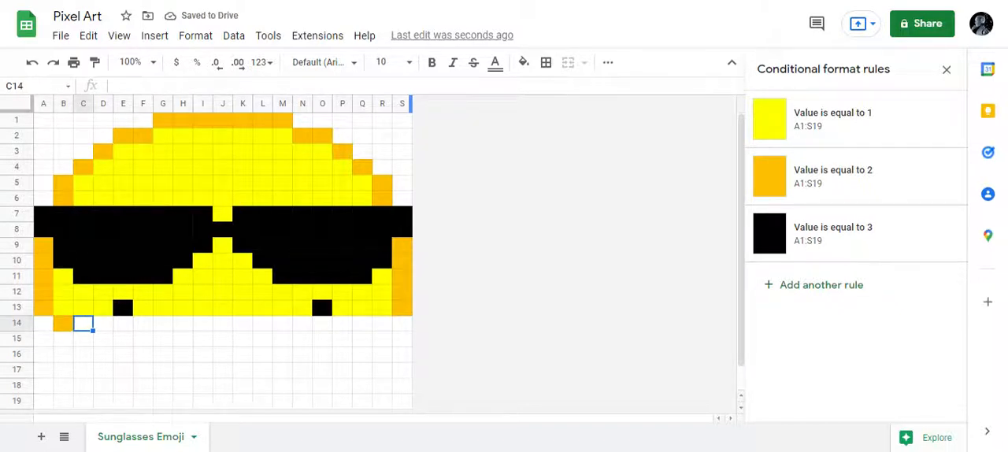
pyautogui.write('1')
pyautogui.press('Right')
pyautogui.write('1')
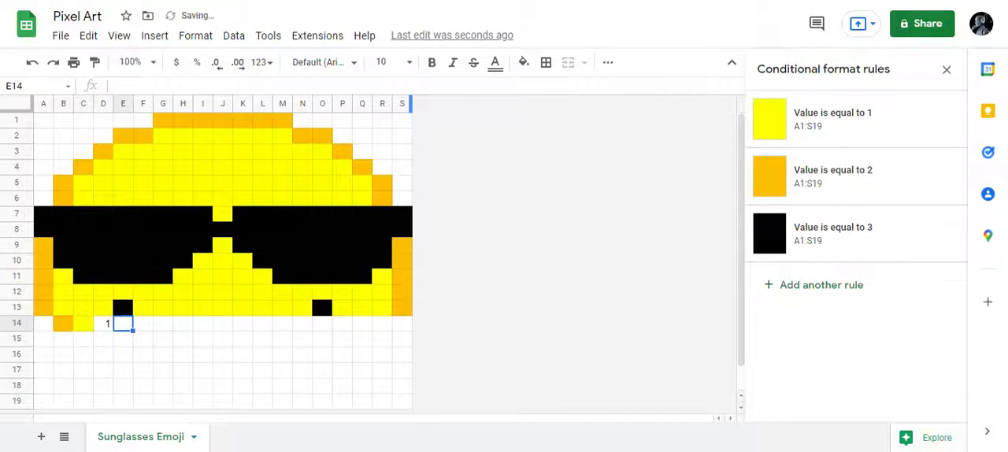
pyautogui.press('Right')
pyautogui.write('1')
pyautogui.press('Right')
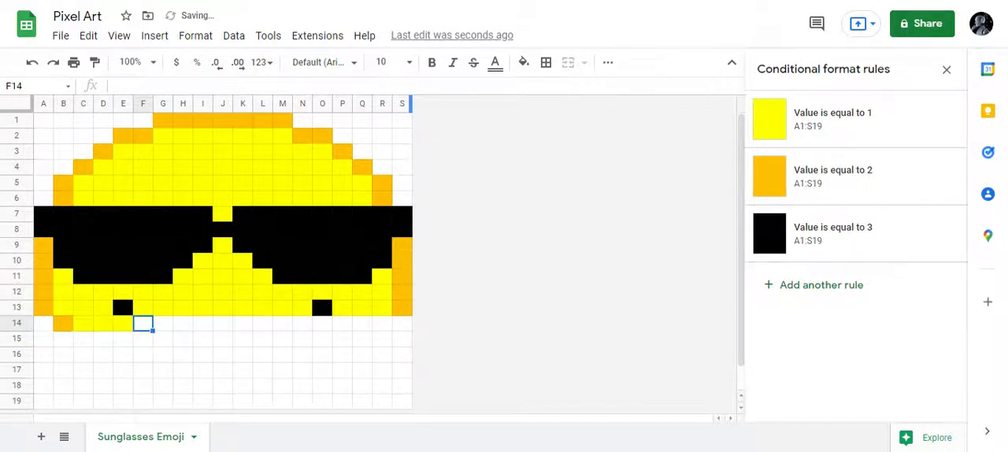
pyautogui.write('3')
pyautogui.press('Right')
pyautogui.press('Right')
pyautogui.press('Right')
pyautogui.press('Right')
pyautogui.press('Right')
pyautogui.press('Right')
pyautogui.press('Right')
pyautogui.press('Right')
pyautogui.press('Right')
pyautogui.press('Right')
pyautogui.press('Right')
pyautogui.press('Right')
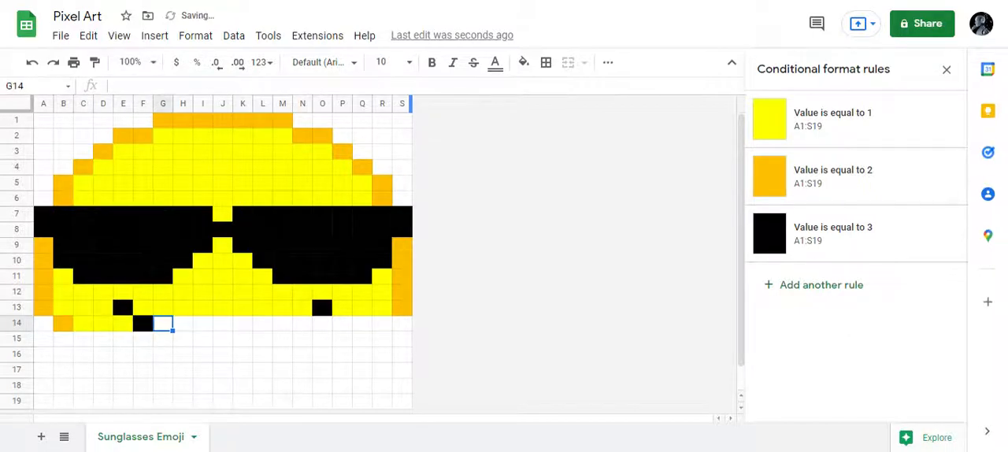
# - Enter 2 in R14, 1 in each cell from Q14 back through O14, and 3 in N14
pyautogui.write('2')
pyautogui.press('Left')
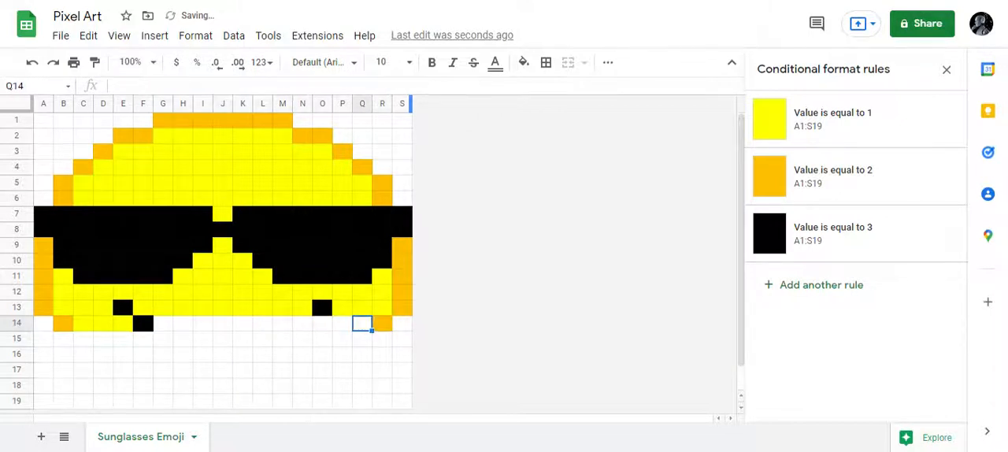
pyautogui.write('1')
pyautogui.press('Left')
pyautogui.write('1')
pyautogui.press('Left')
pyautogui.press('1')
pyautogui.press('Left')
pyautogui.write('2')
pyautogui.press('Left')
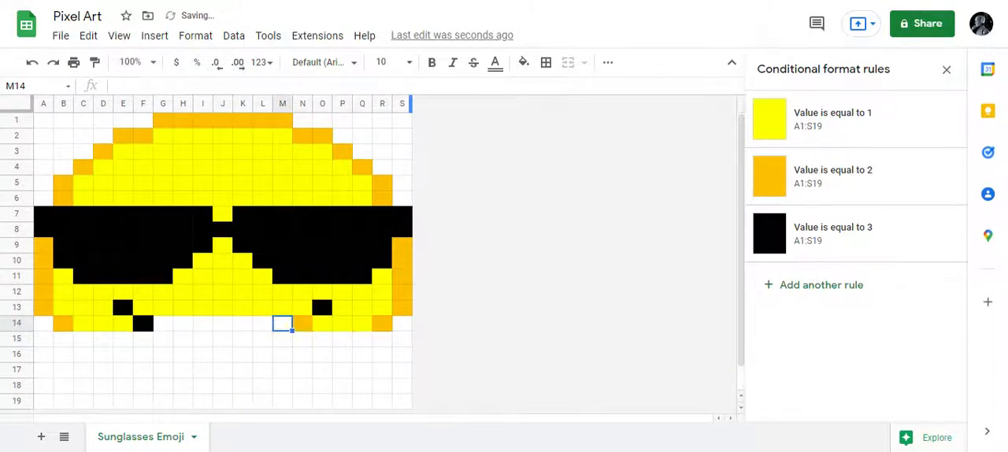
pyautogui.press('Right')
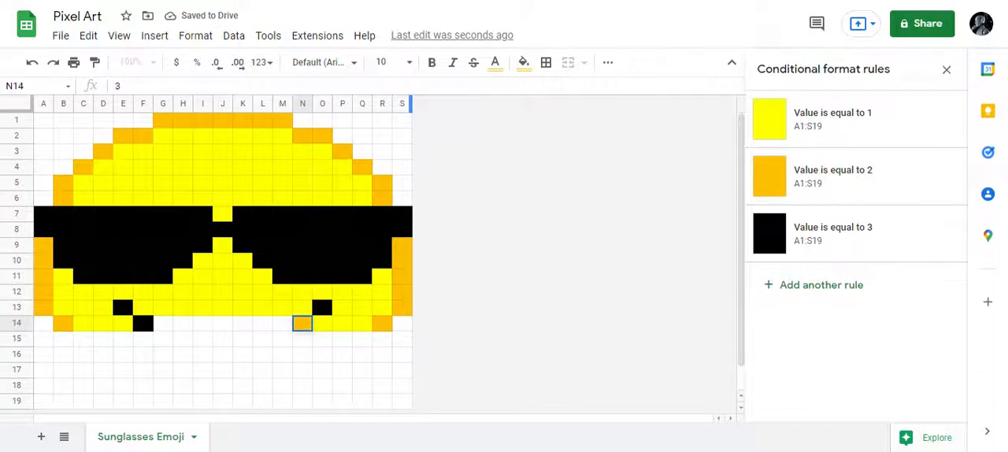
pyautogui.write('3')
pyautogui.press('Left')
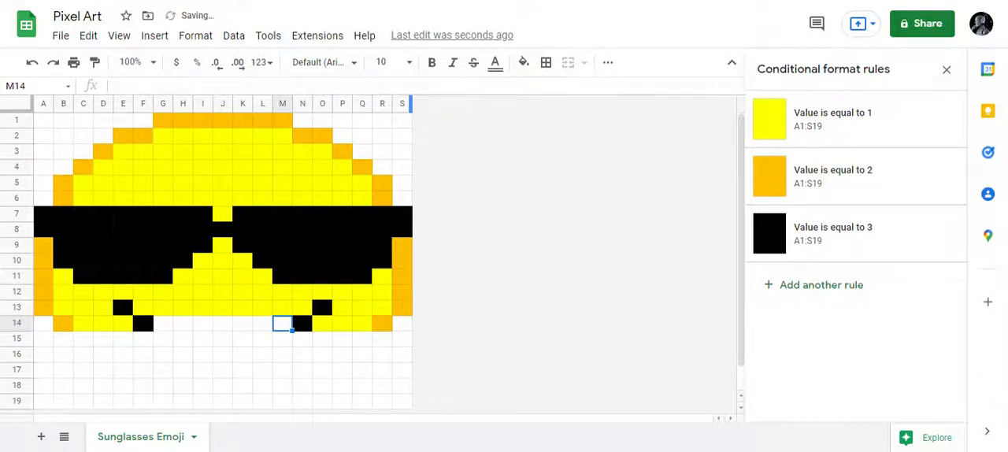
# - Complete row 14 with 1 in each cell from M14 back through G14
pyautogui.press('1')
pyautogui.press('Left')
pyautogui.press('1')
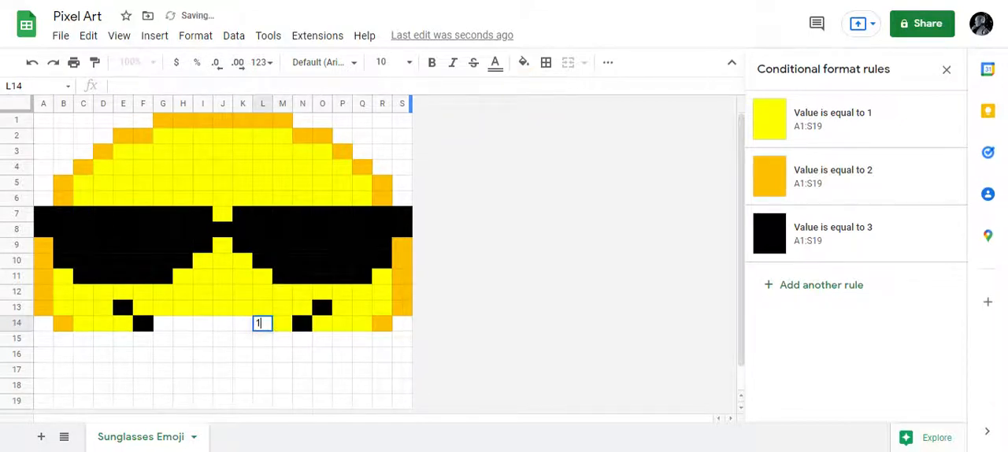
pyautogui.press('Left')
pyautogui.press('1')
pyautogui.press('Left')
pyautogui.press('1')
pyautogui.press('Left')
pyautogui.press('1')
pyautogui.press('Left')
pyautogui.press('1')
pyautogui.press('Left')
pyautogui.press('1')
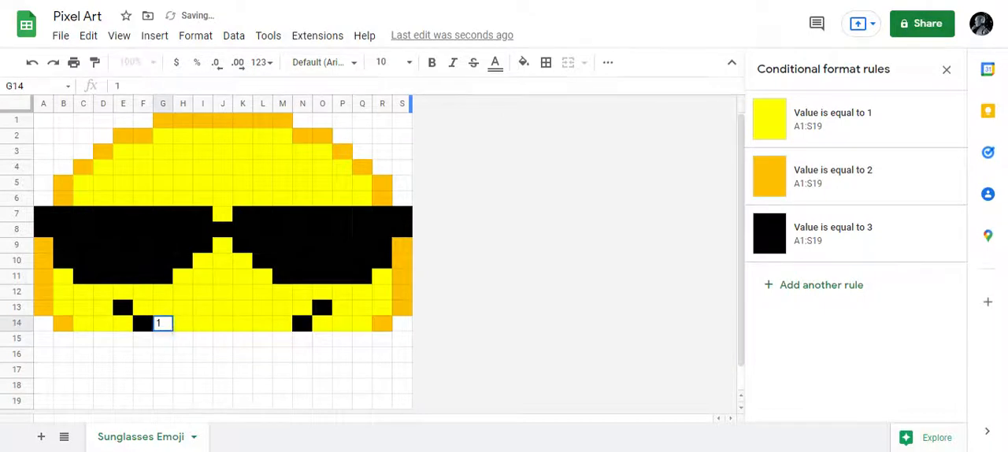
pyautogui.press('Return')
pyautogui.press('Left')
pyautogui.press('Left')
pyautogui.press('Left')
pyautogui.press('Left')
pyautogui.press('Left')
pyautogui.press('Left')
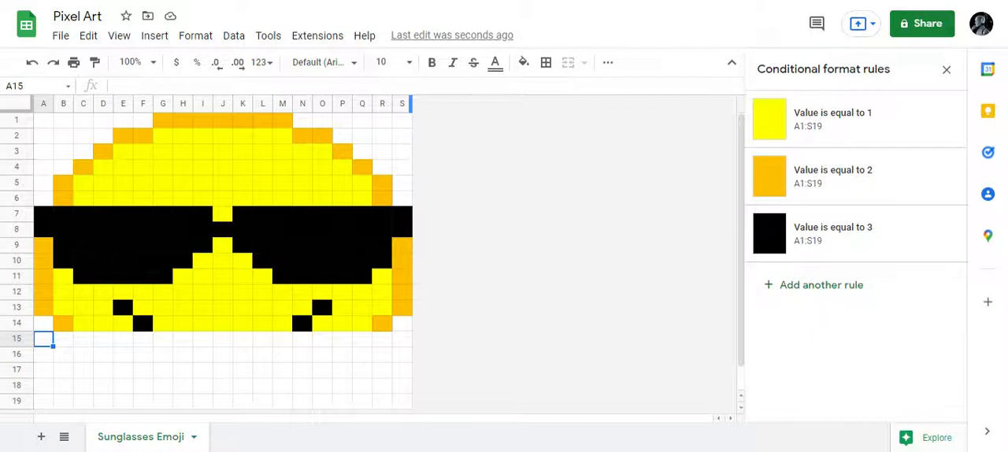
pyautogui.write('2')
pyautogui.press('Tab')
pyautogui.press('Left')
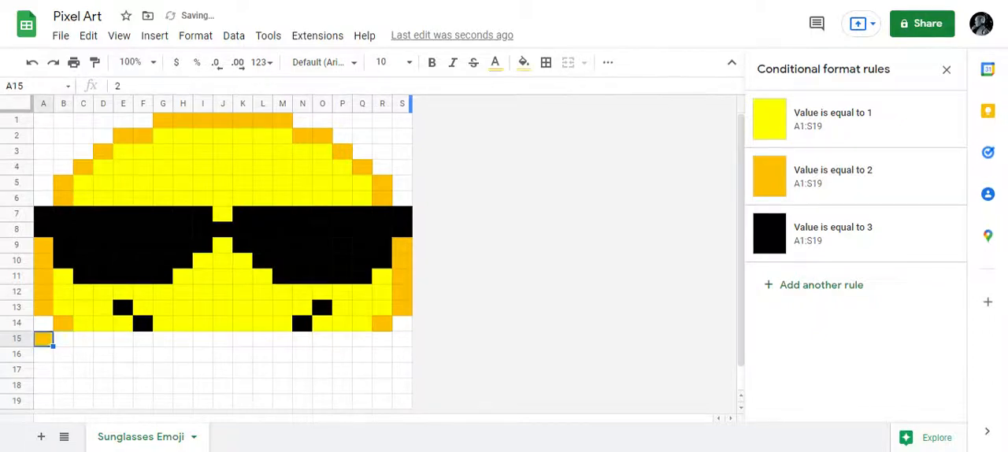
pyautogui.press('Delete')
# - Start row 15 with 2 in B15 and 1 in each cell from C15 through F15
pyautogui.press('Right')
pyautogui.press('Right')
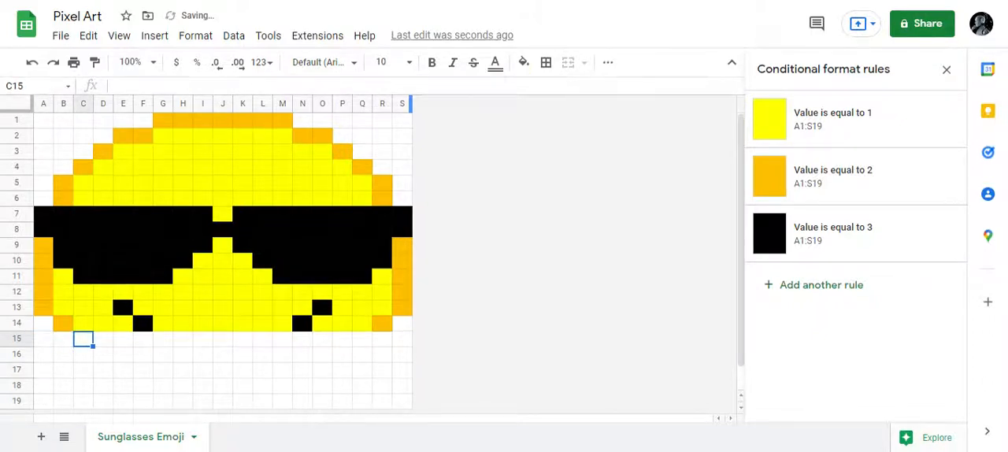
pyautogui.press('Left')
pyautogui.write('2')
pyautogui.press('Tab')
pyautogui.write('1')
pyautogui.press('Tab')
pyautogui.write('1')
pyautogui.press('Tab')
pyautogui.write('1')
pyautogui.press('Tab')
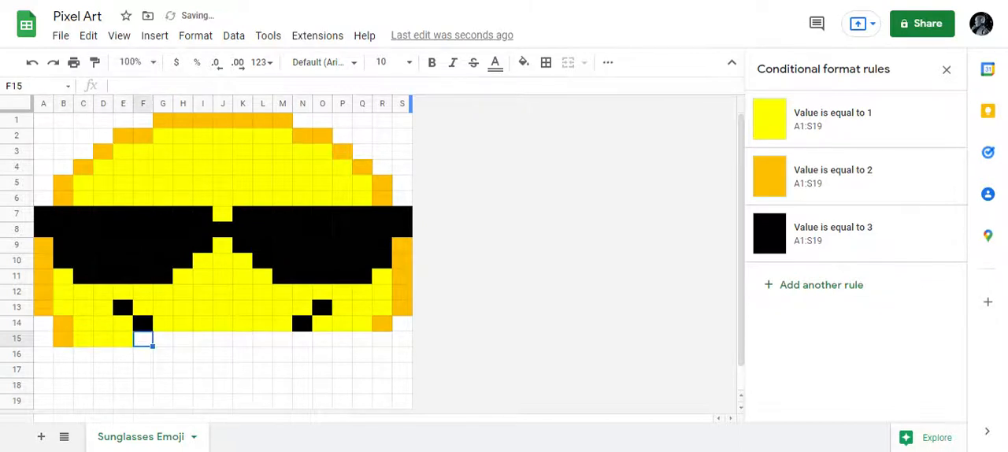
pyautogui.write('1')
pyautogui.press('Tab')
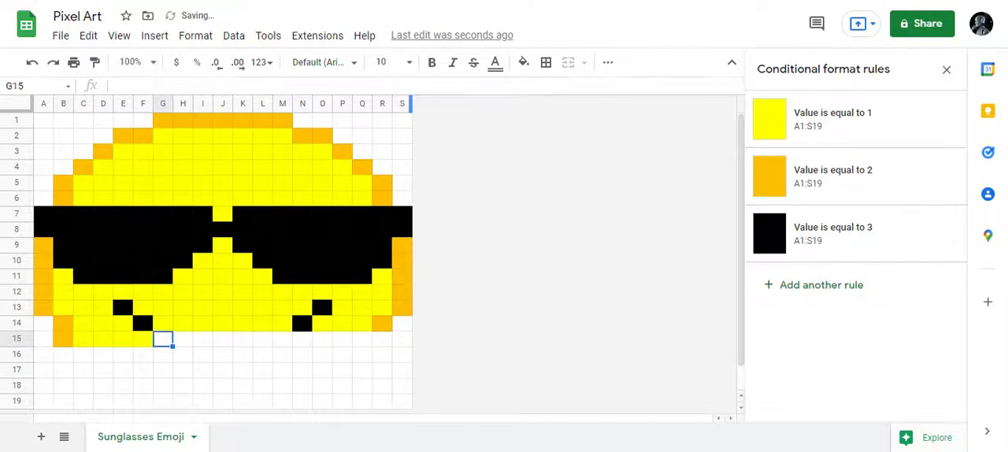
# - Enter 3 in each cell from G15 through M15 for the bottom of the smile
pyautogui.write('3')
pyautogui.press('Tab')
pyautogui.write('3')
pyautogui.press('Tab')
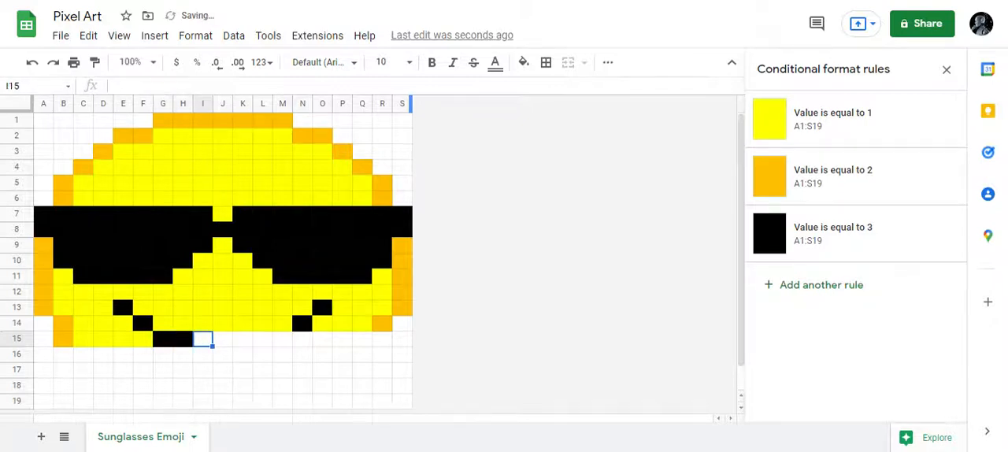
pyautogui.write('3')
pyautogui.press('Tab')
pyautogui.write('3')
pyautogui.press('Tab')
pyautogui.write('3')
pyautogui.press('Tab')
pyautogui.write('3')
# - Complete row 15 with 1 in each cell from N15 through Q15 and 2 in R15
pyautogui.press('Tab')
pyautogui.write('3')
pyautogui.press('Tab')
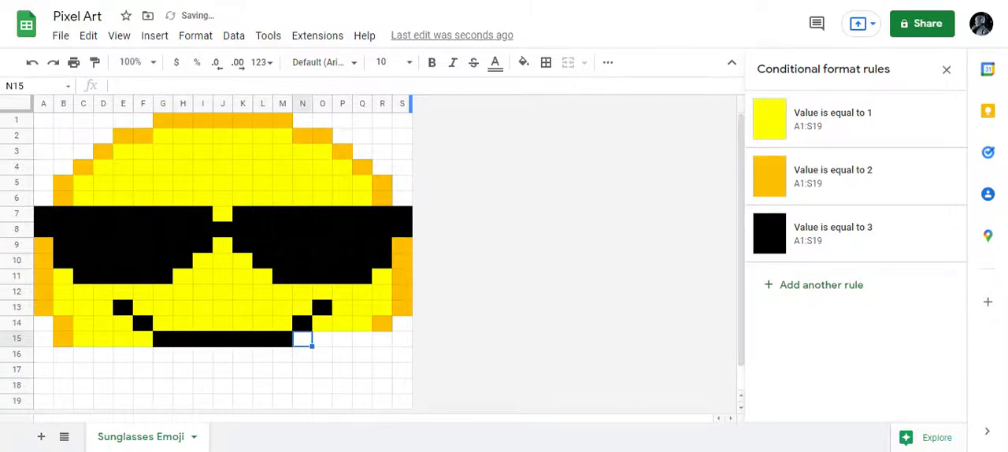
pyautogui.write('1')
pyautogui.press('Tab')
pyautogui.write('1')
pyautogui.press('Tab')
pyautogui.write('1')
pyautogui.press('Tab')
pyautogui.write('1')
pyautogui.press('Tab')
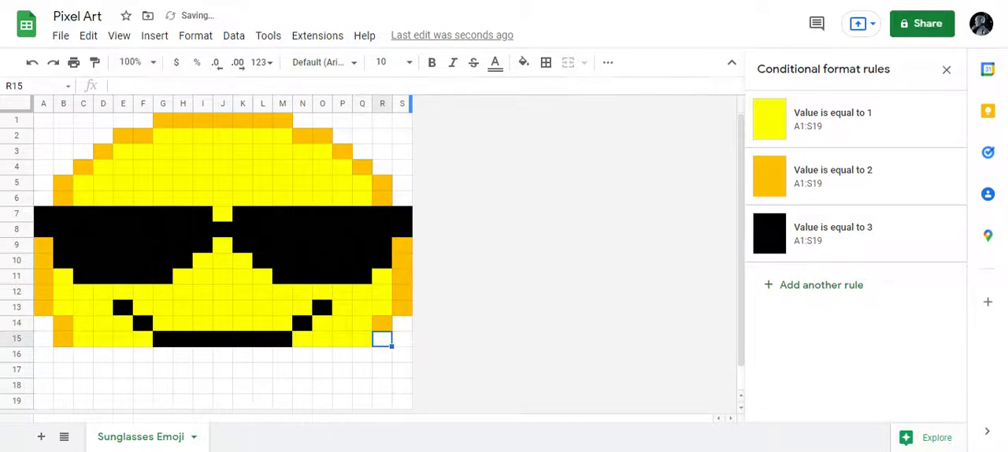
pyautogui.write('2')
pyautogui.press('Return')
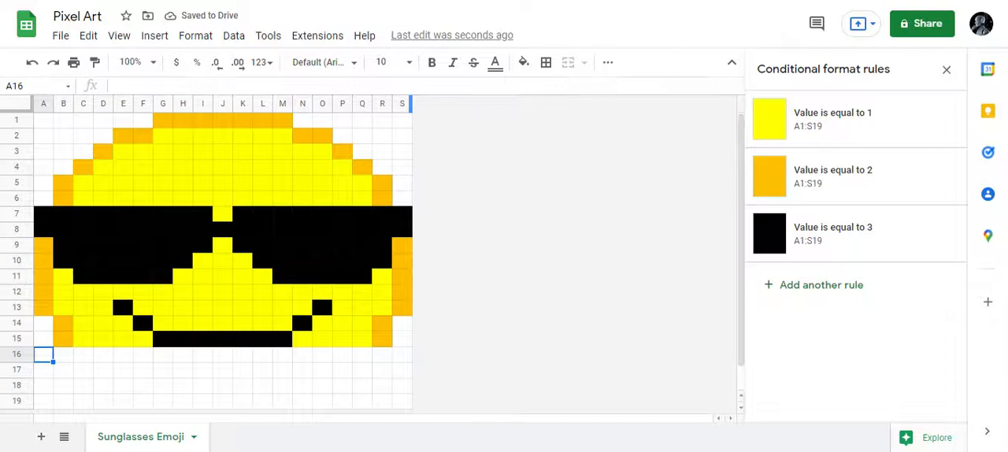
# - Fill row 16 with 1 in each cell from D16 through P16, with 2 in C16 and Q16 as outlines
pyautogui.press('Tab')
pyautogui.press('Tab')
pyautogui.write('2')
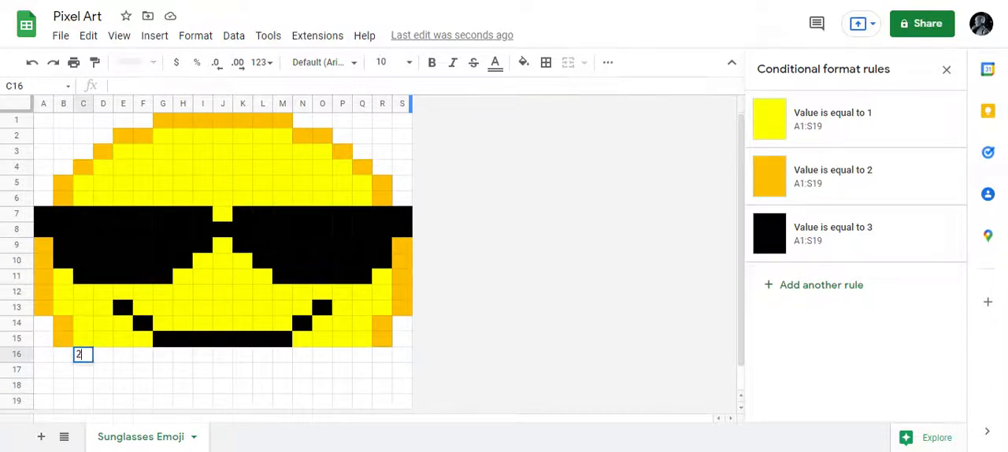
pyautogui.press('Tab')
pyautogui.write('1')
pyautogui.press('Tab')
pyautogui.write('1')
pyautogui.press('Tab')
pyautogui.write('1')
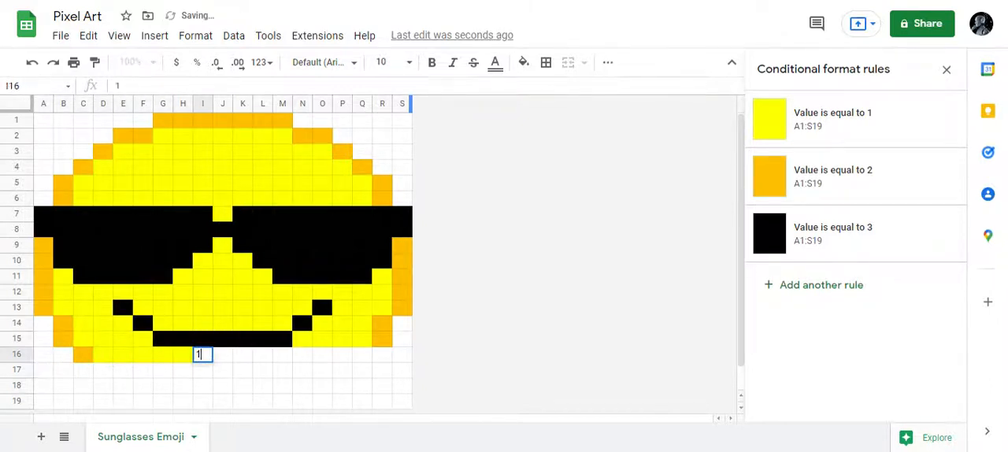
pyautogui.write('\t1\t1\t1\t1\t1\t1\t1\t1\t1\t1\t2')
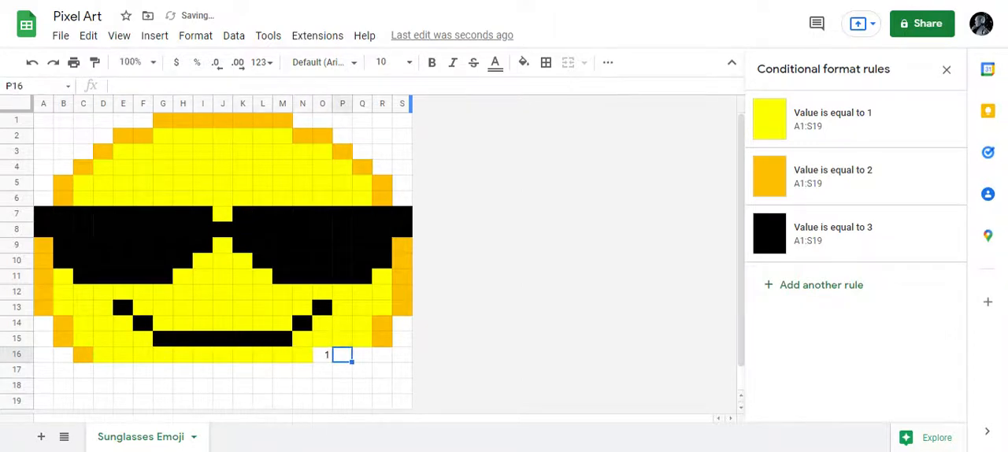
pyautogui.press('Return')
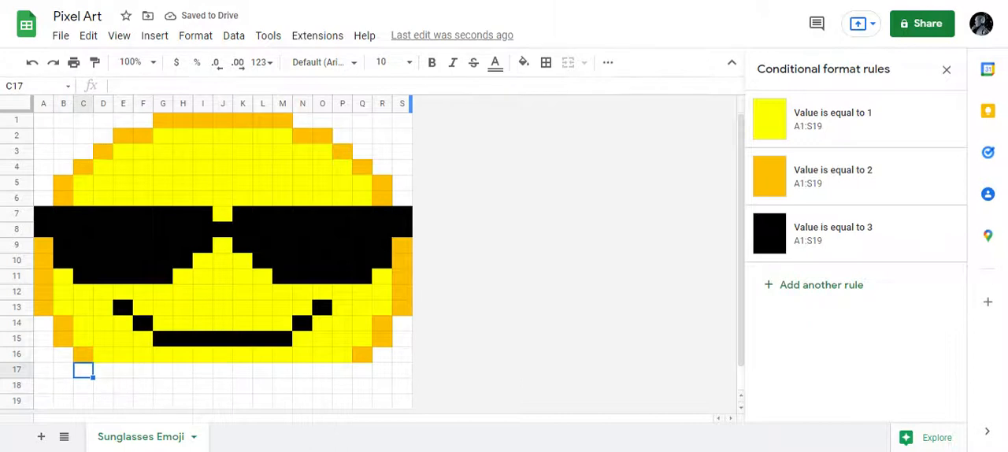
# - Fill row 17 with 1 in each cell from E17 through O17, with 2 in D17 and P17 as outlines
pyautogui.press('Tab')
pyautogui.write('2')
pyautogui.press('Tab')
pyautogui.write('1')
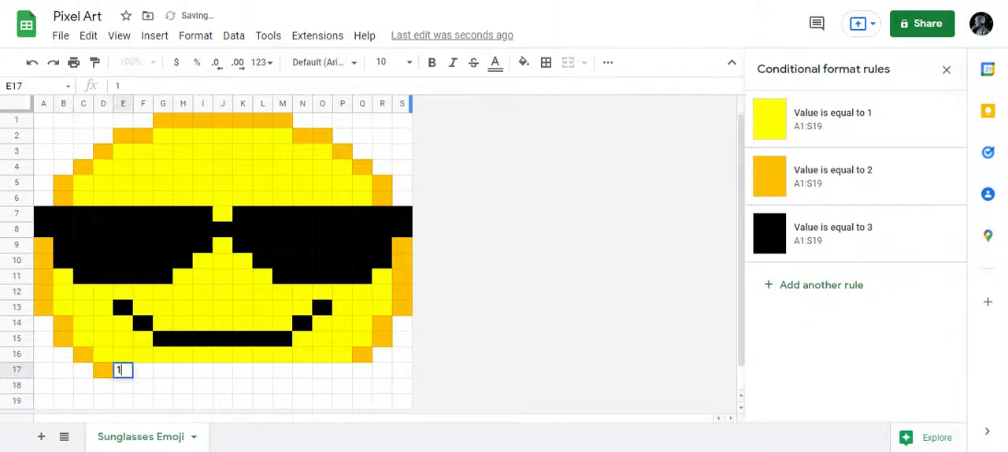
pyautogui.press('Tab')
pyautogui.write('1')
pyautogui.press('Tab')
pyautogui.write('1\t1\t1\t1\t1\t1\t')
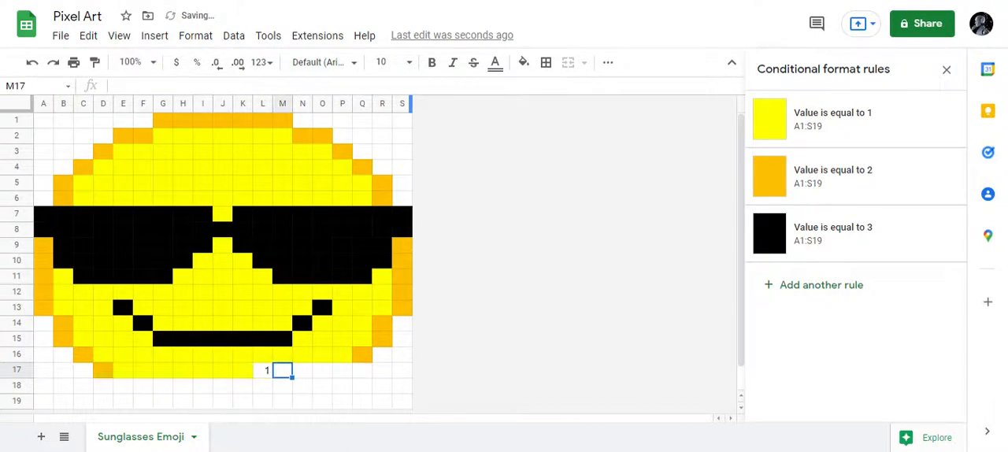
pyautogui.write('1\t1\t1')
pyautogui.press('Right')
pyautogui.write('2')
# - Fill row 18 with 1 in each cell from G18 through M18, with 2 in E18, F18, N18 and O18 as outlines
pyautogui.press('Down')
pyautogui.press('Left')
pyautogui.press('Left')
pyautogui.press('Left')
pyautogui.press('Left')
pyautogui.press('Left')
pyautogui.press('Left')
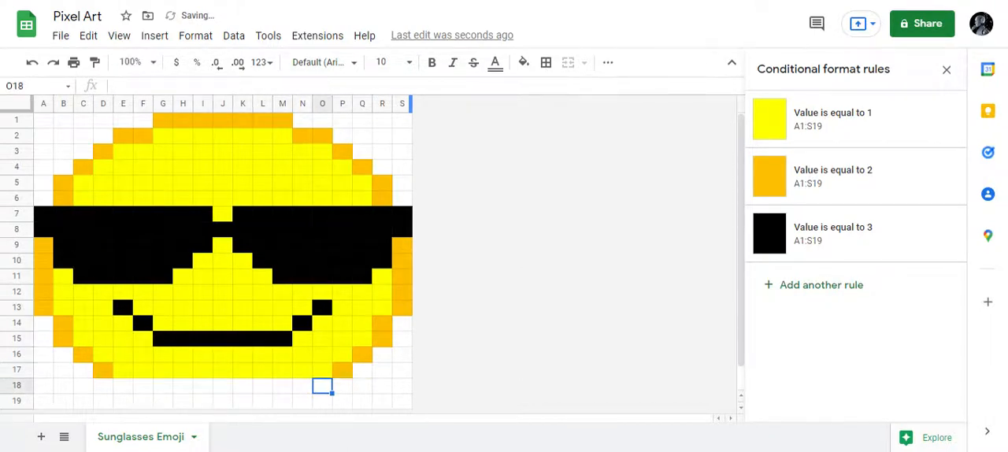
pyautogui.press('Left')
pyautogui.press('Left')
pyautogui.press('Left')
pyautogui.press('Left')
pyautogui.press('Left')
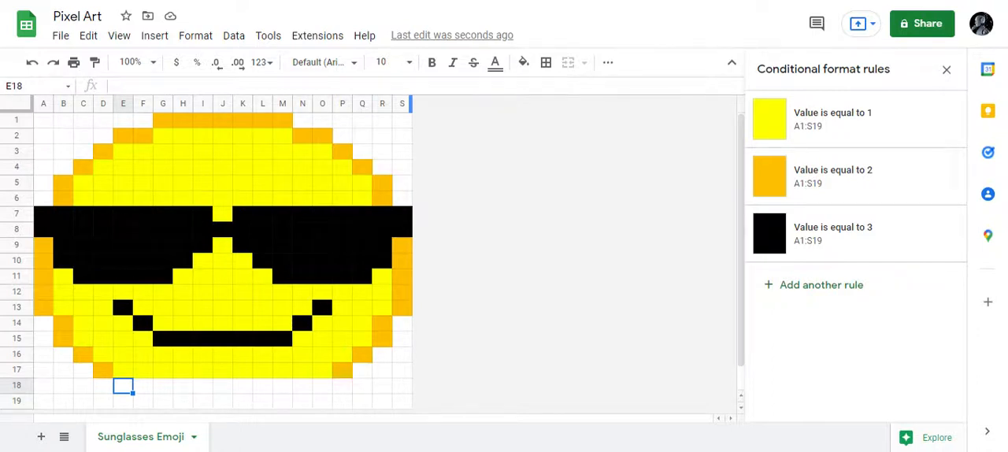
pyautogui.write('2\t2\t1\t1\t1\t1\t')
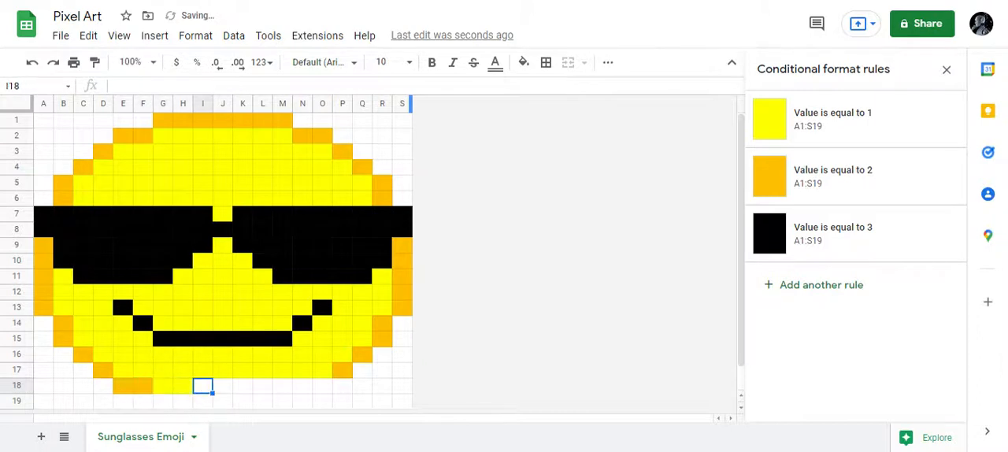
pyautogui.write('1\t1\t1\t2\t2')
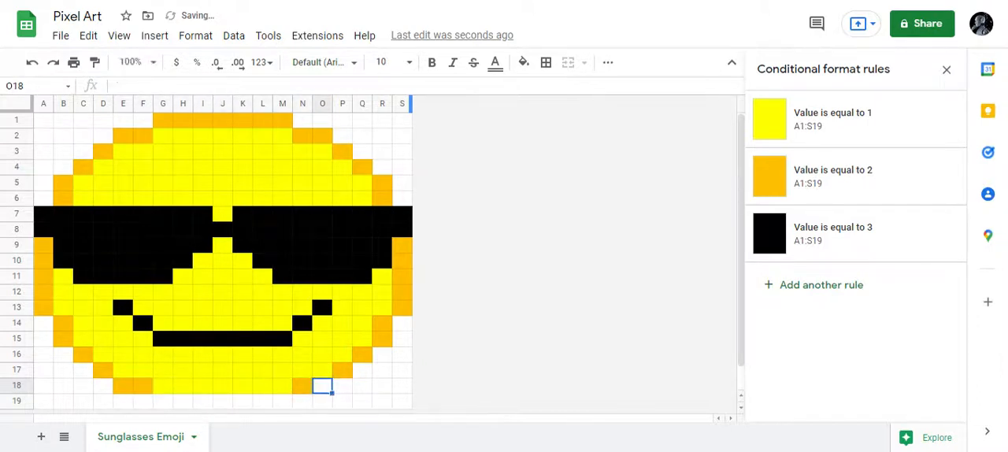
pyautogui.press('Return')
pyautogui.press('Left')
pyautogui.press('Left')
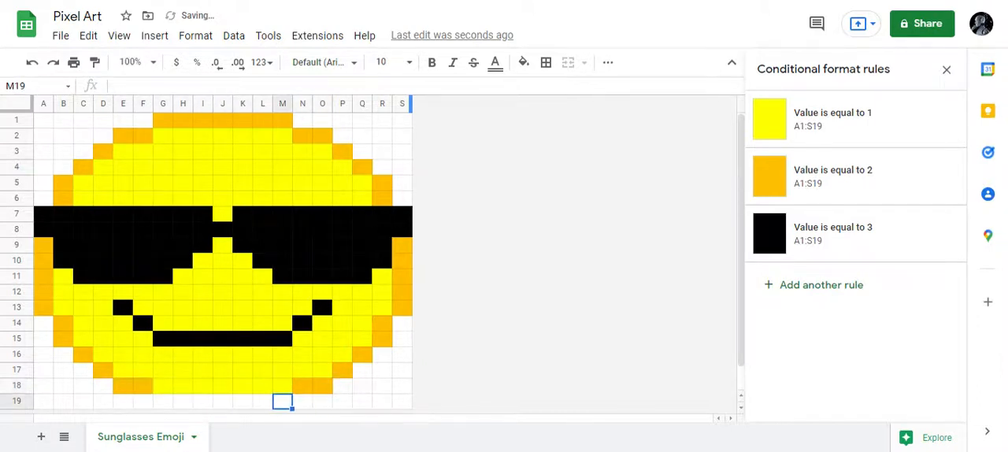
pyautogui.press('Left')
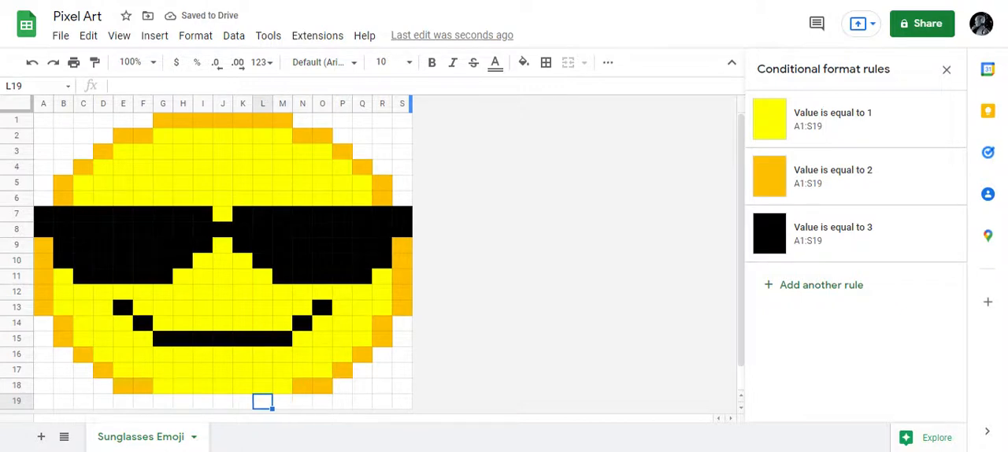
pyautogui.press('Right')
pyautogui.write('1')
pyautogui.press('Left')
pyautogui.write('1')
pyautogui.press('Right')
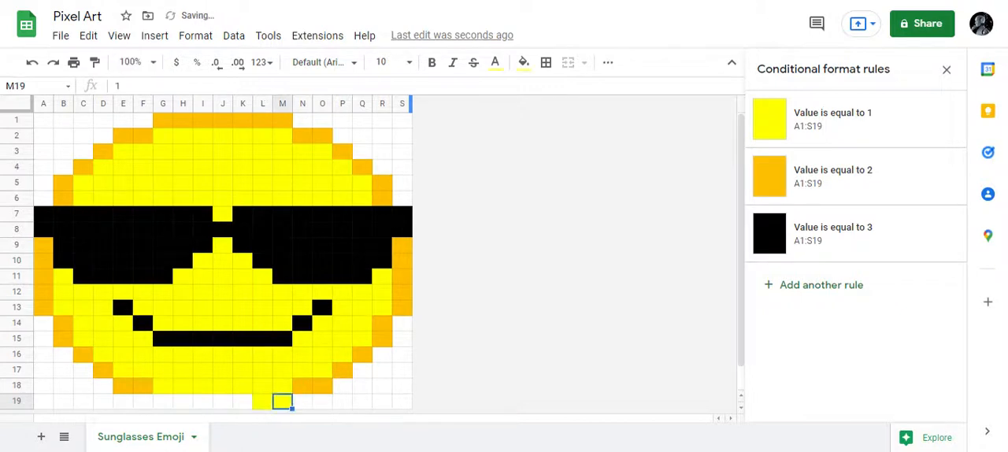
# - Enter 2 in each cell from M19 back through G19 to close the bottom outline of the face
pyautogui.write('2')
pyautogui.press('Left')
pyautogui.write('2')
pyautogui.press('Left')
pyautogui.press('Left')
pyautogui.write('2')
pyautogui.press('Left')
pyautogui.write('2')
pyautogui.press('Left')
pyautogui.write('2')
pyautogui.press('Left')
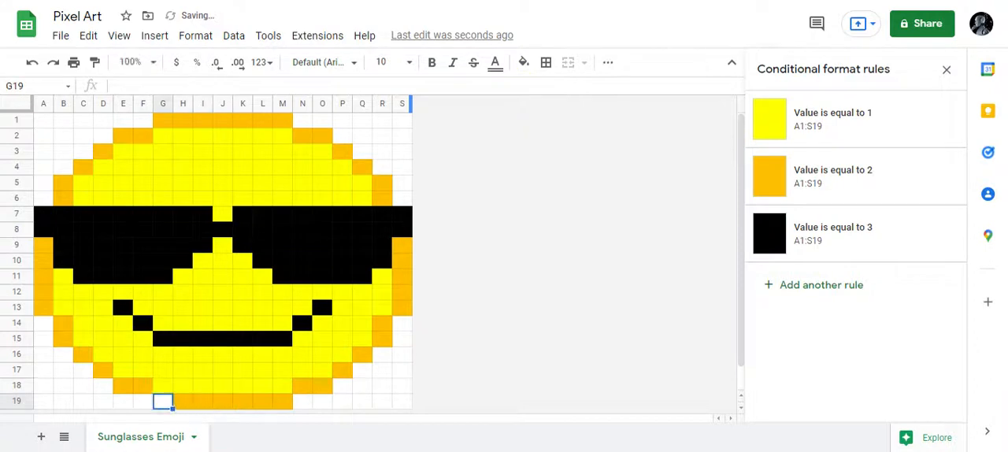
pyautogui.write('2')
pyautogui.press('Right')
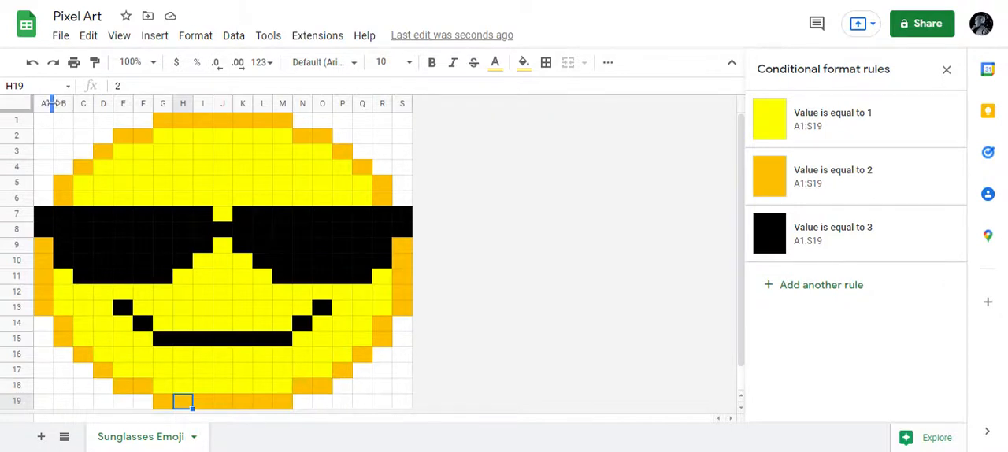
# - Narrow column A slightly by moving its border with column B
pyautogui.moveTo(53, 104); pyautogui.dragTo(48, 103)
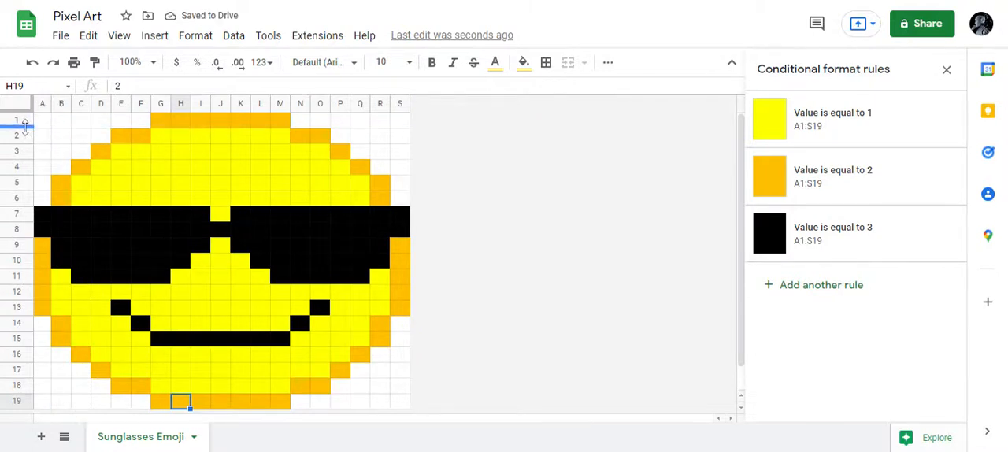
pyautogui.moveTo(50, 103); pyautogui.dragTo(45, 103)
pyautogui.click(482, 265)
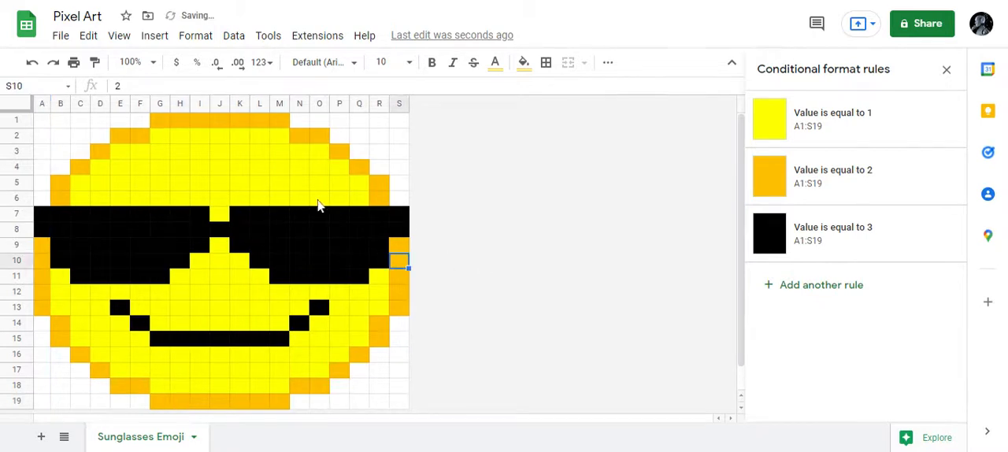
# - Hide the sheet's gridlines and close the conditional format rules
pyautogui.click(119, 38)
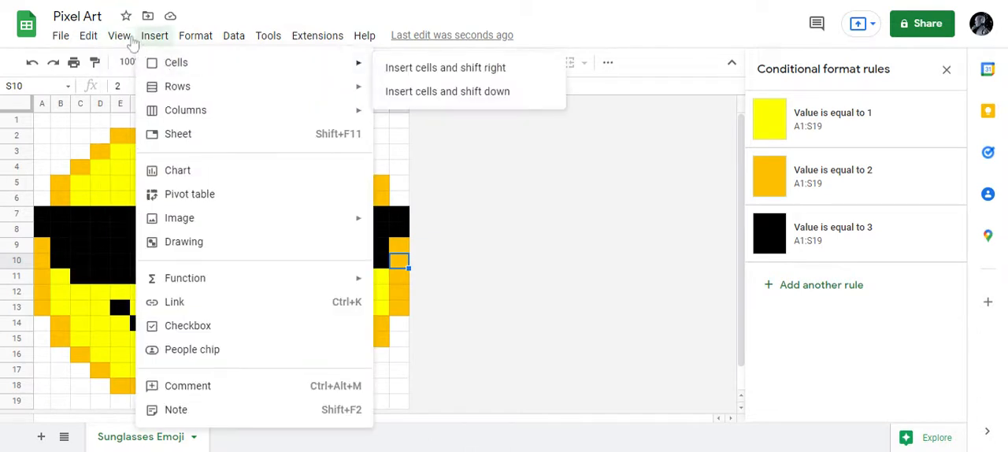
pyautogui.moveTo(122, 67)
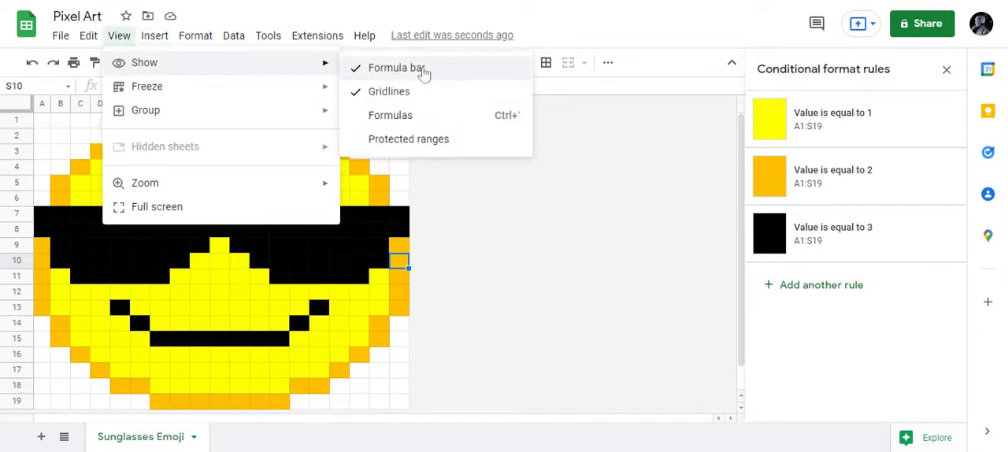
pyautogui.click(422, 93)
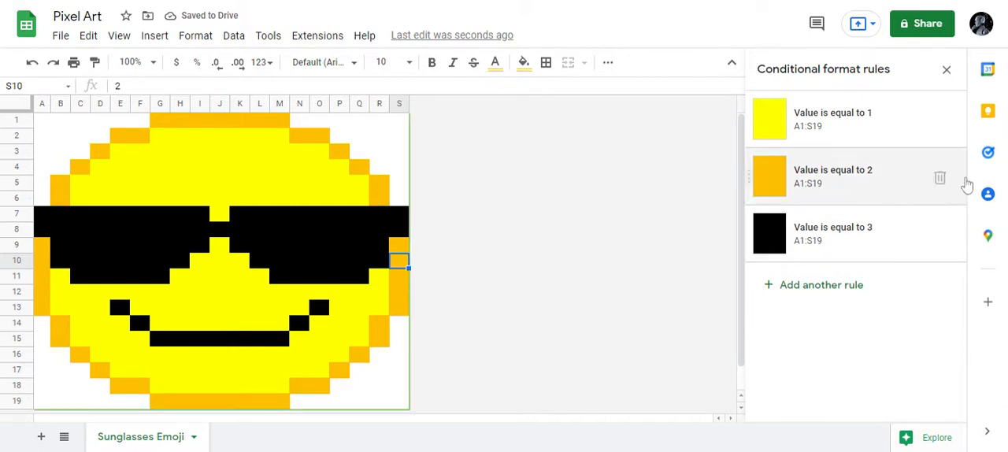
pyautogui.click(947, 69)
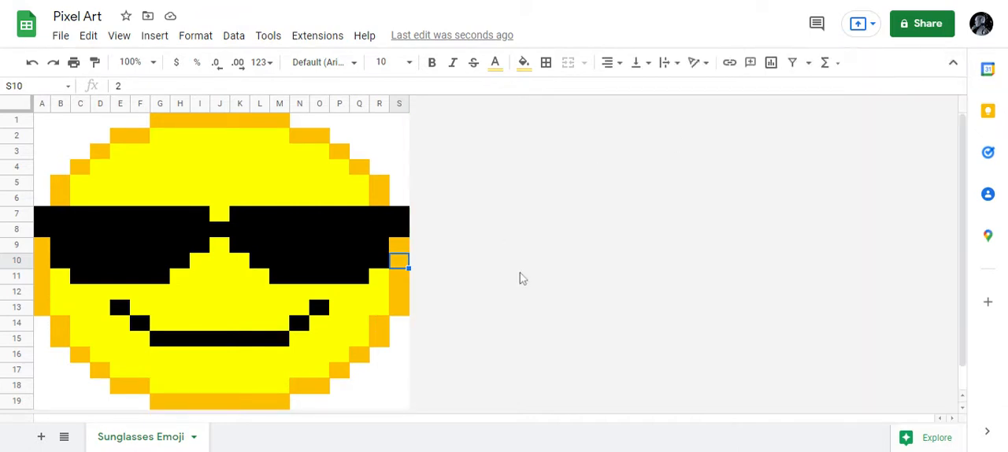